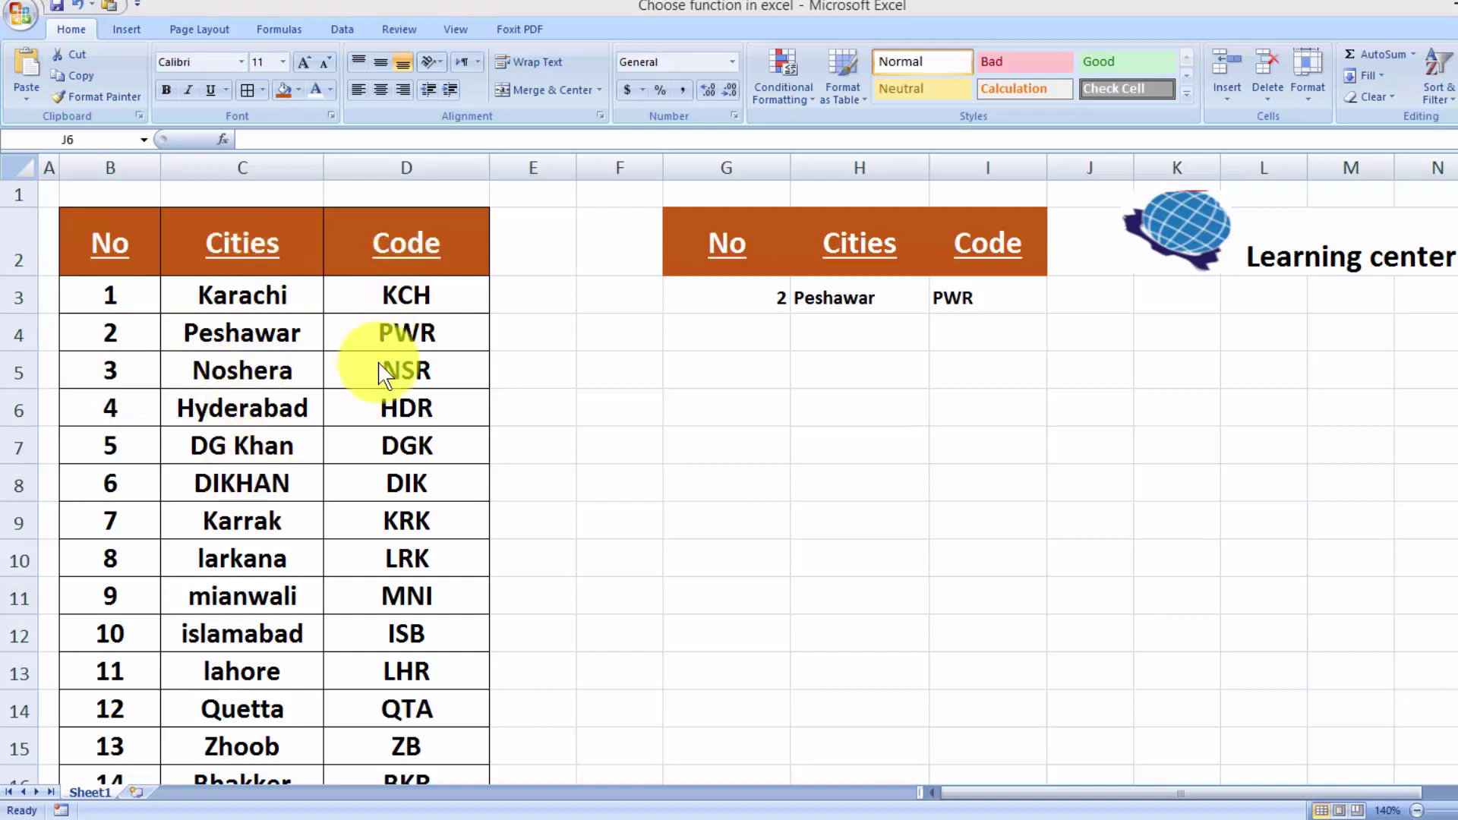
Step: Choose 3 from the drop-down list in cell G3 under the No heading
click(1456, 235)
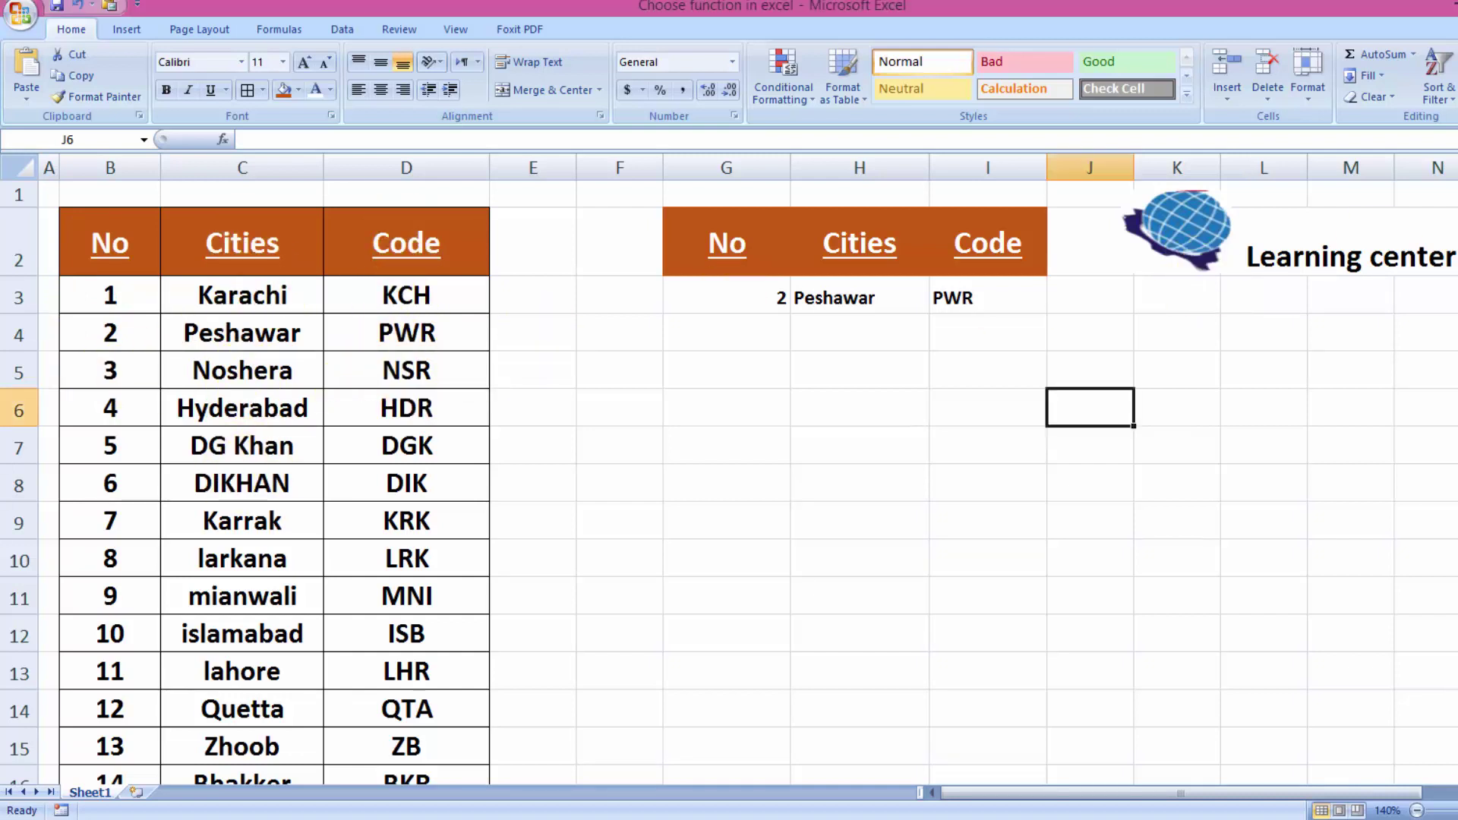
scroll(729, 483, down, 5)
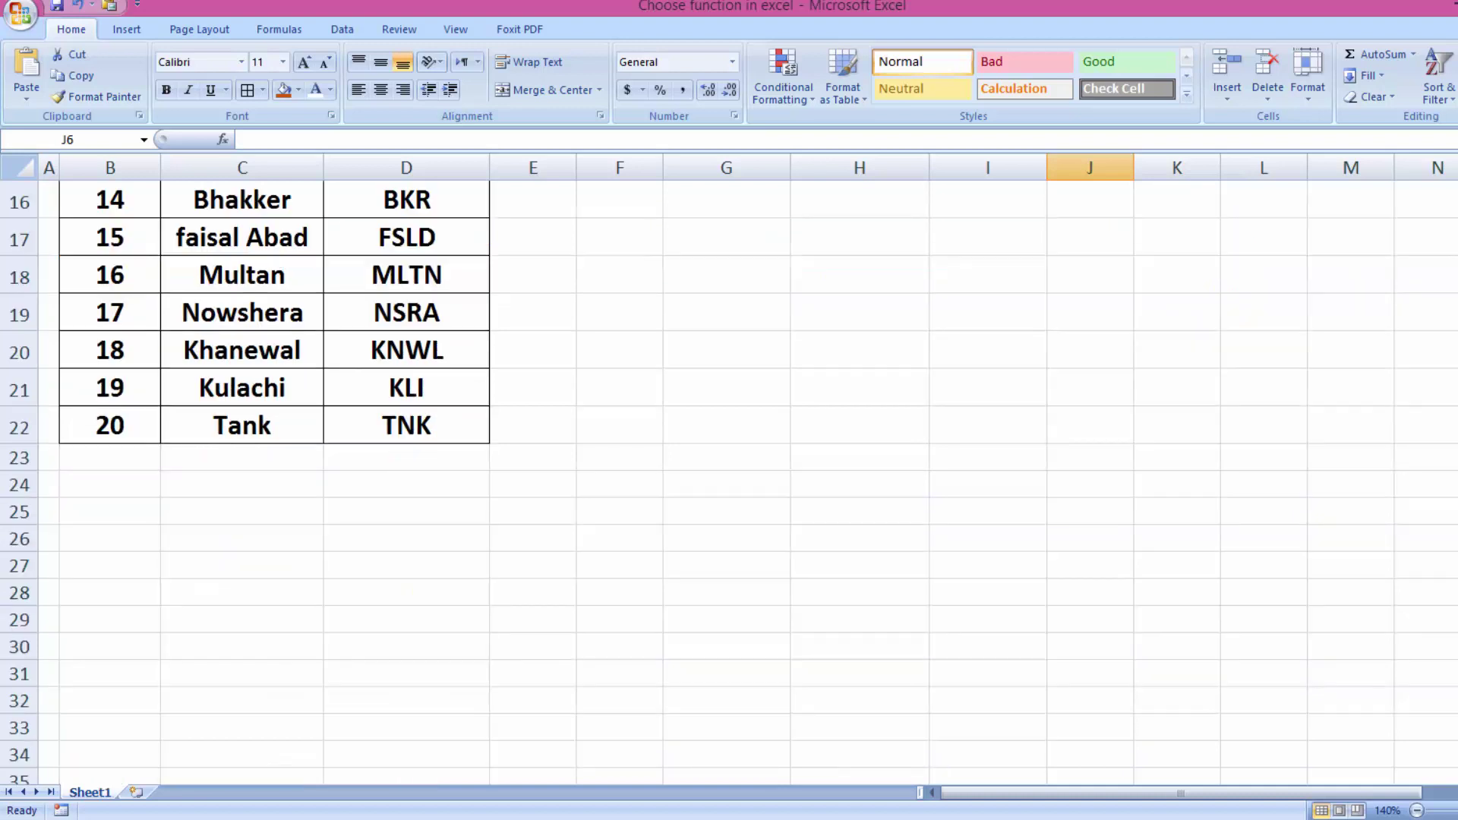
scroll(729, 483, up, 5)
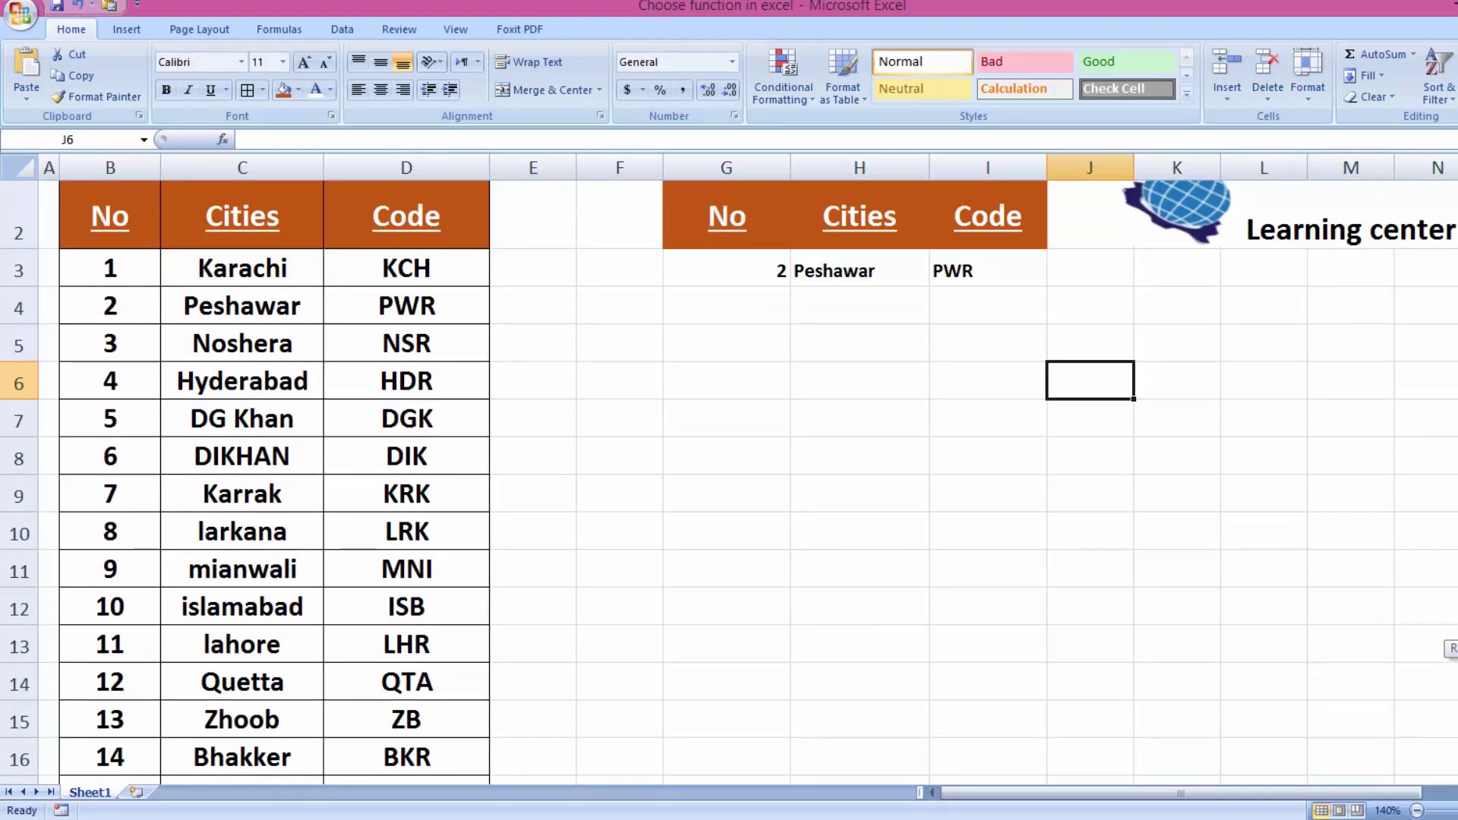
scroll(730, 483, up, 1)
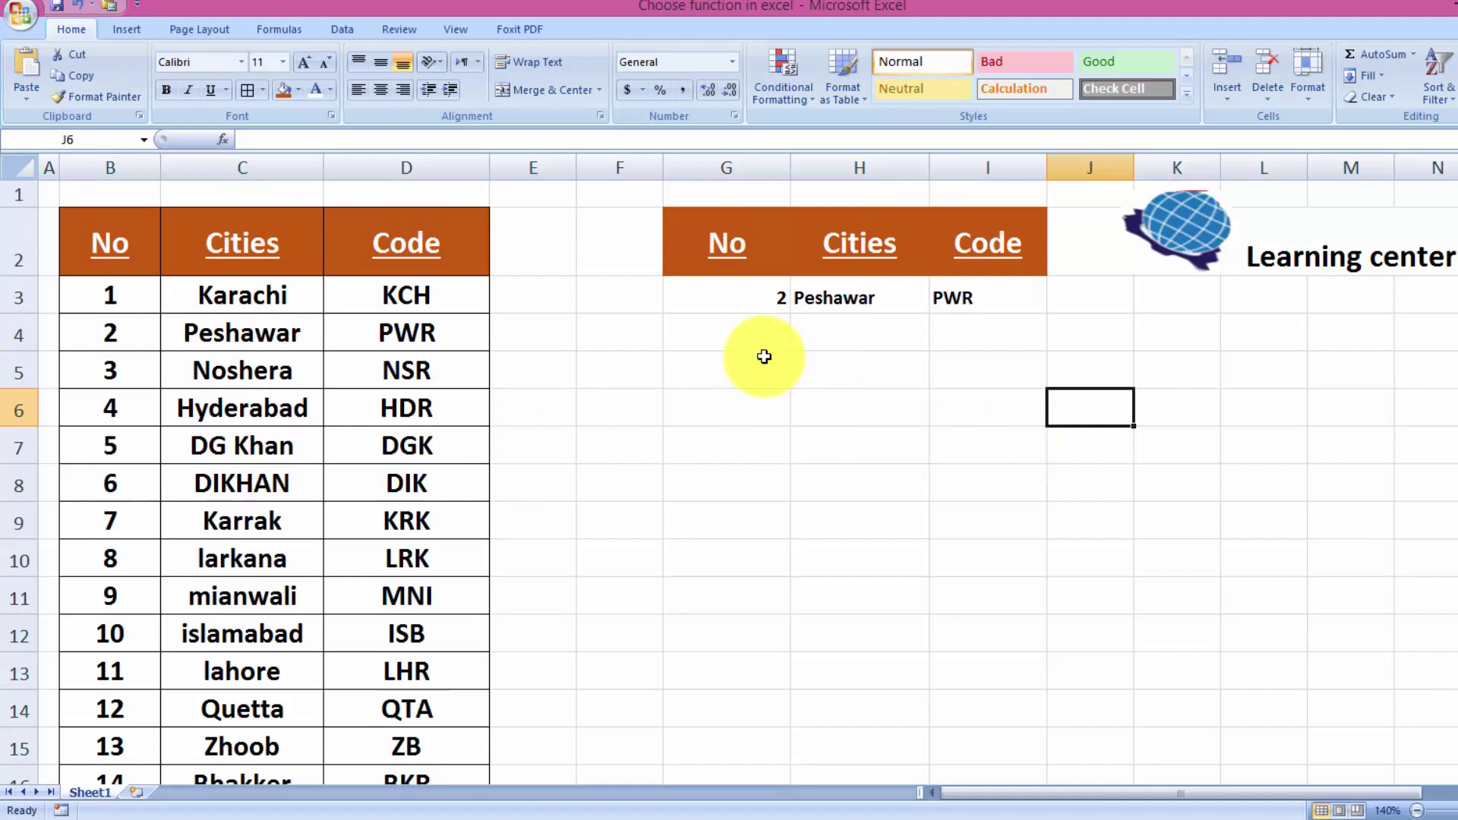
click(768, 303)
click(799, 304)
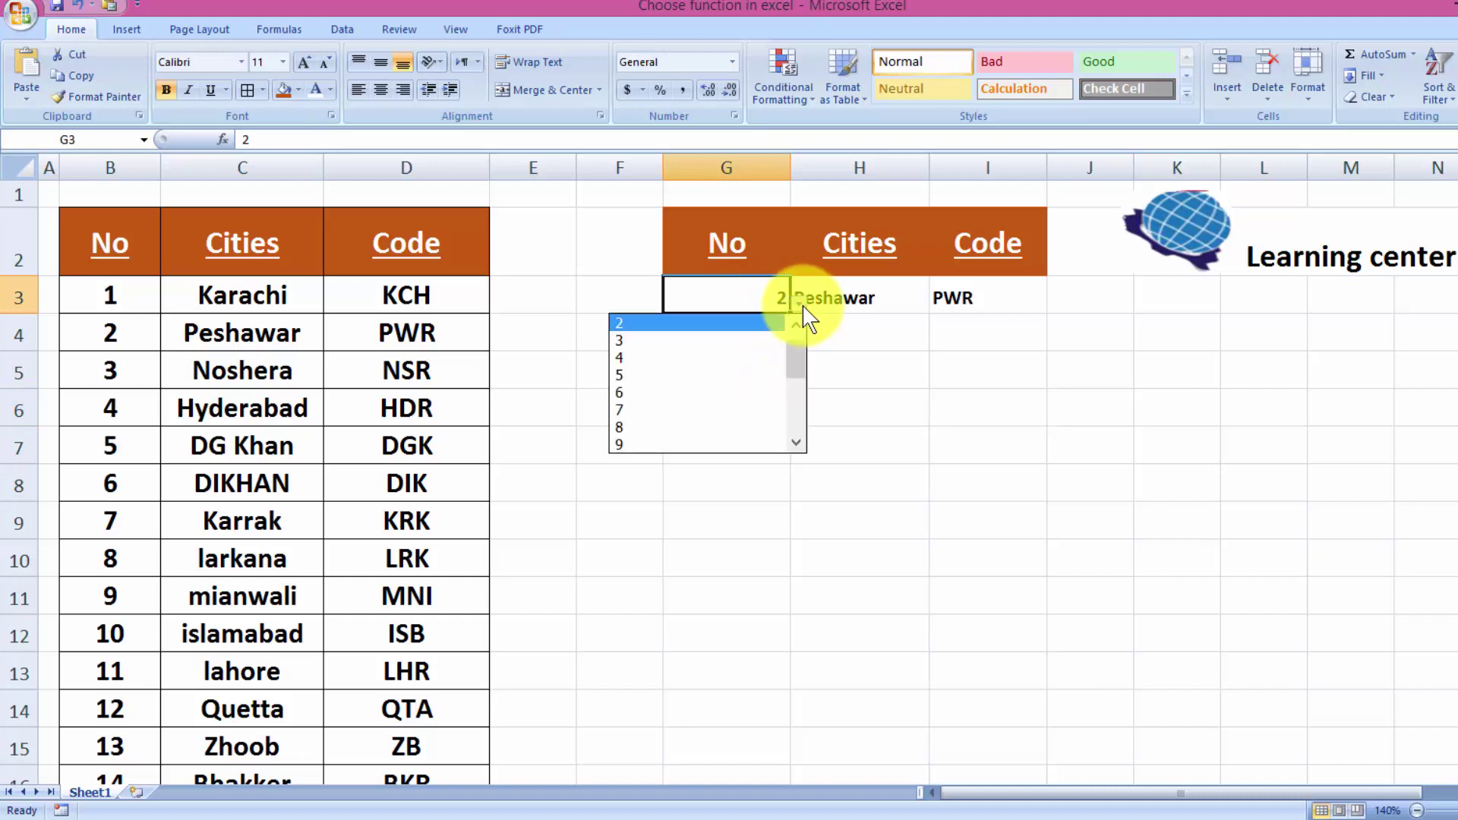
click(757, 335)
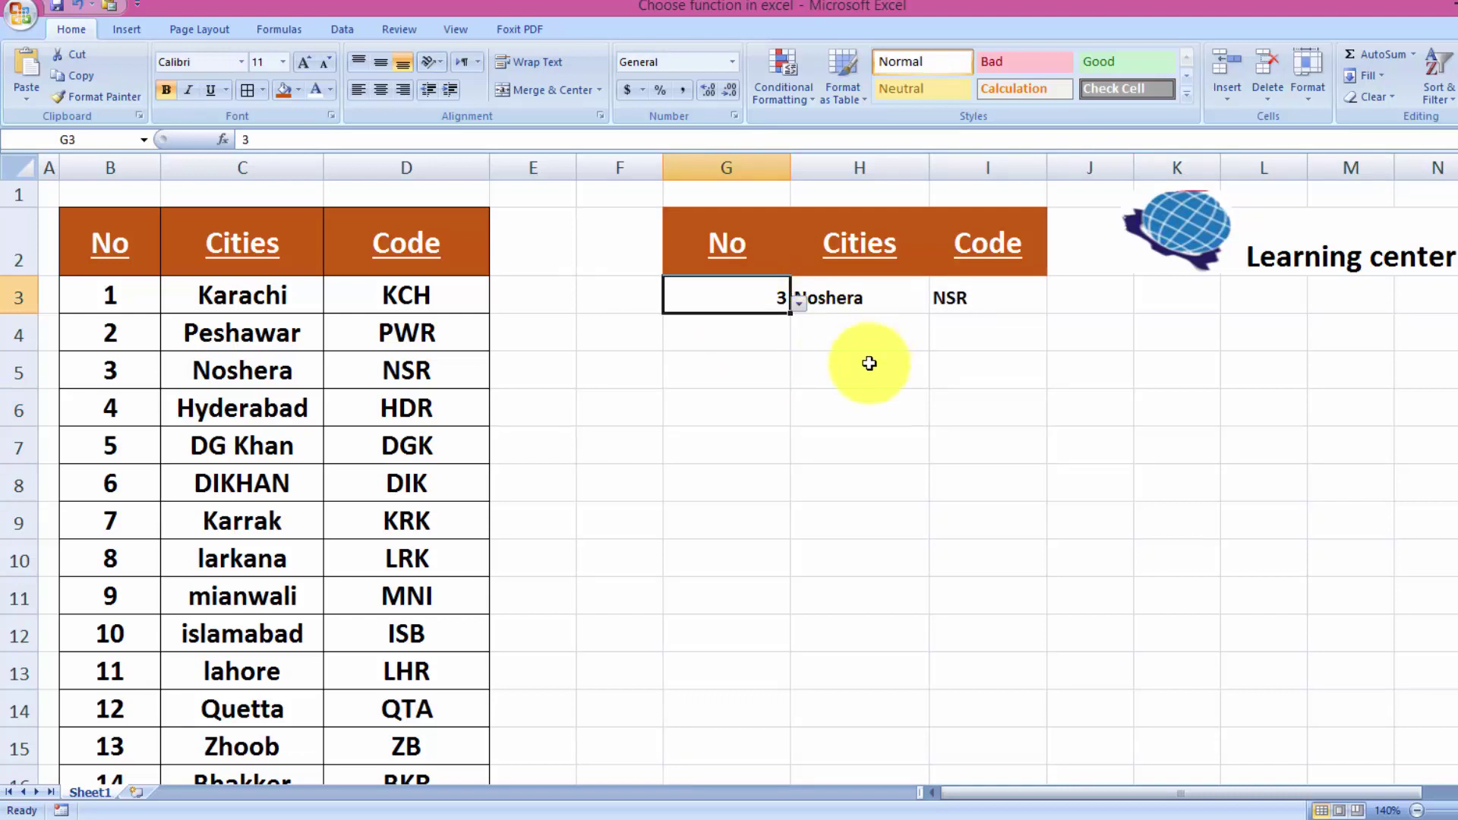
click(830, 412)
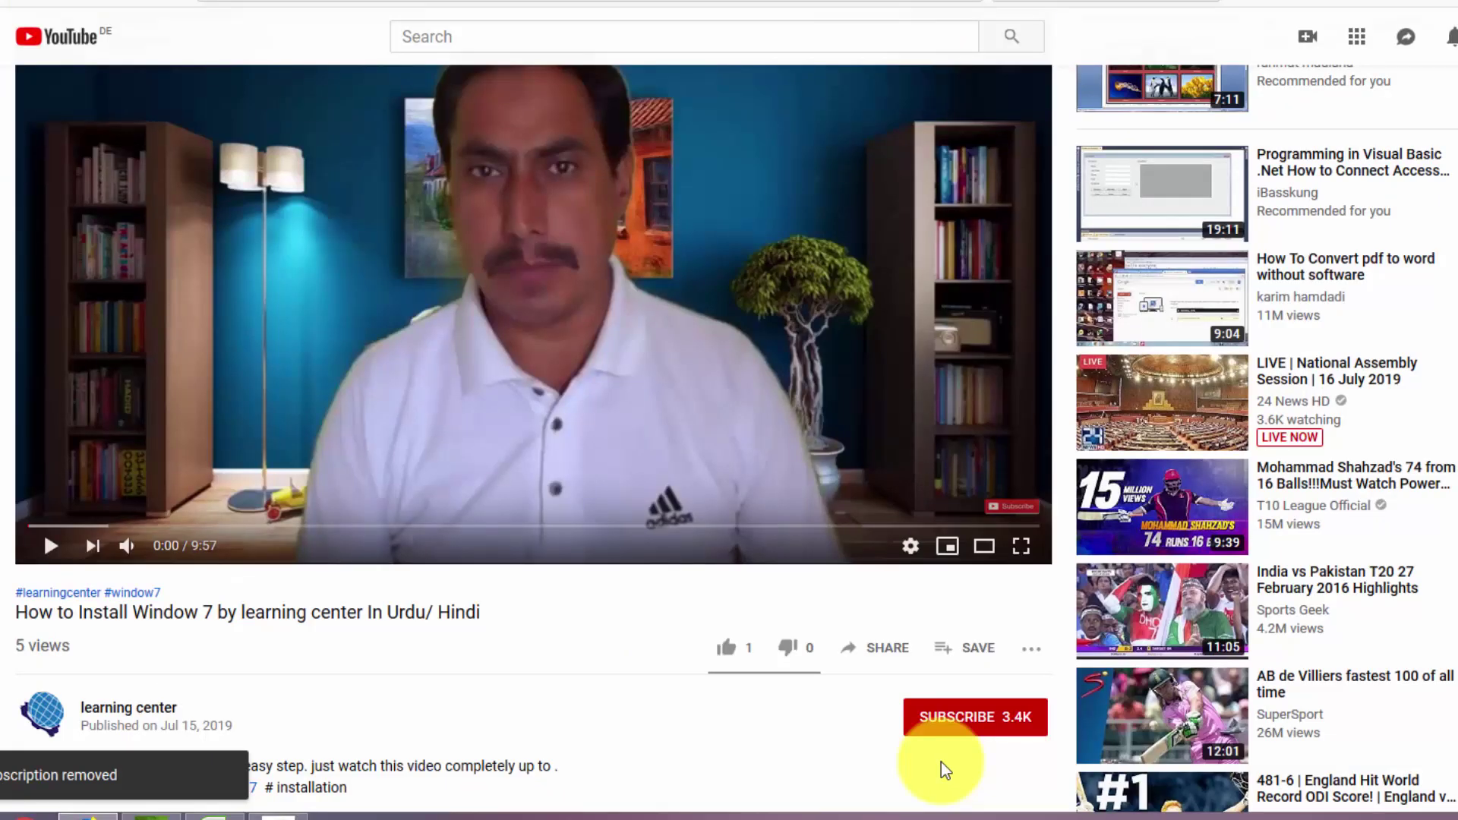
Step: Switch to YouTube, subscribe to the learning center channel and turn on its notifications
click(950, 719)
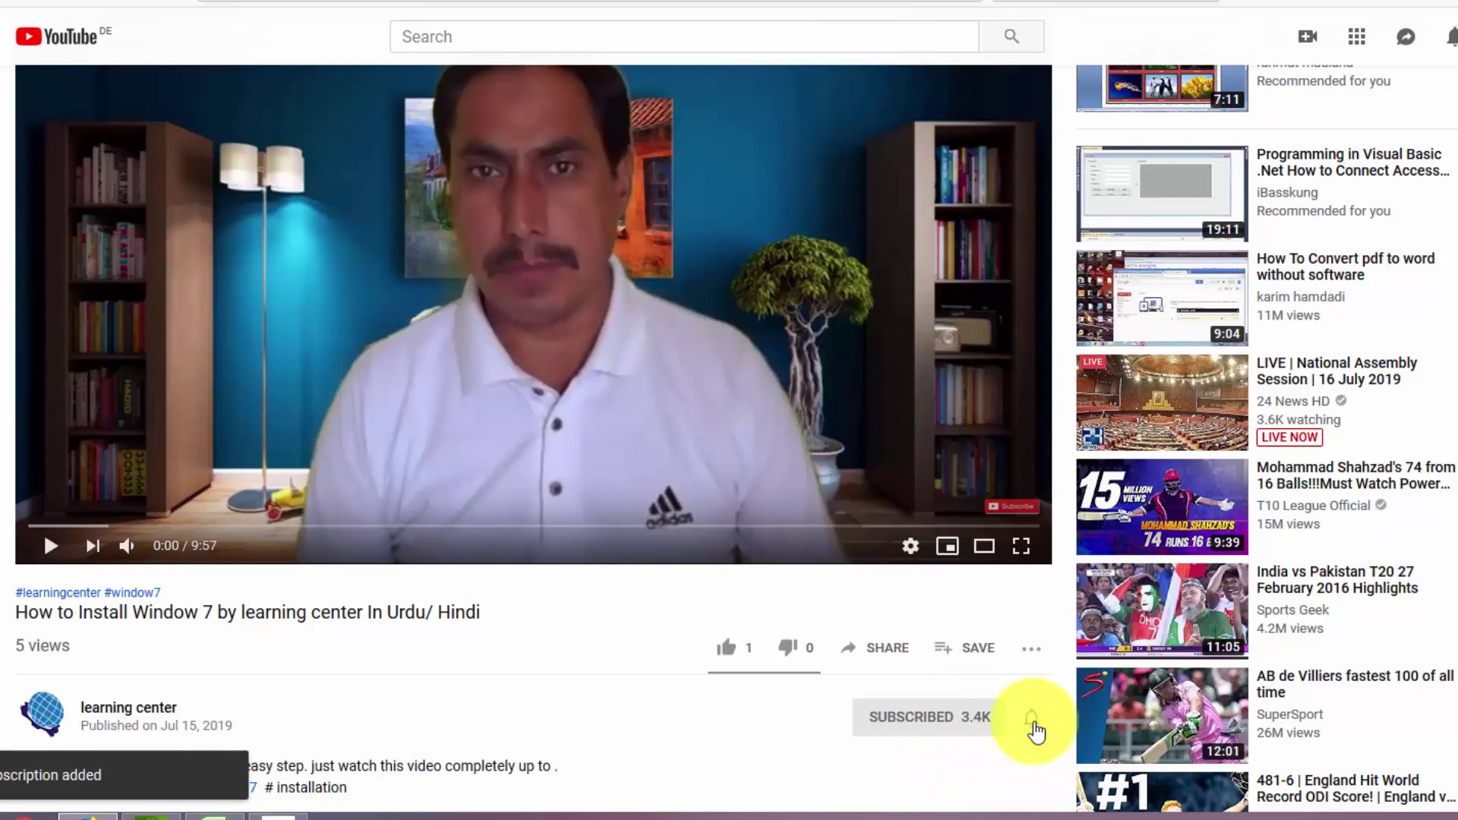
click(1034, 723)
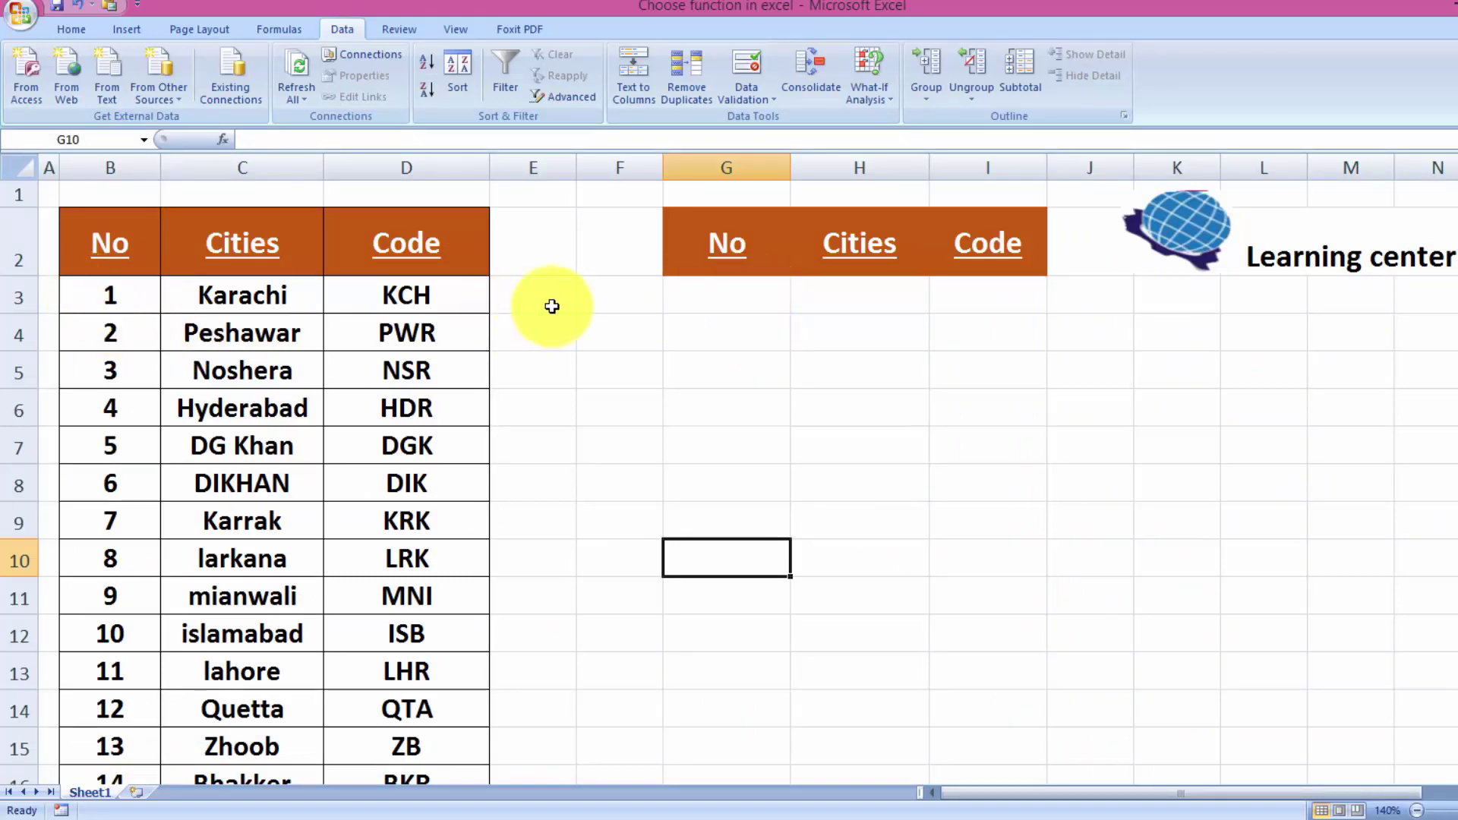
Step: In the Excel workbook, add List data validation to cell G3 with the source =$B$3:$B$22
click(688, 305)
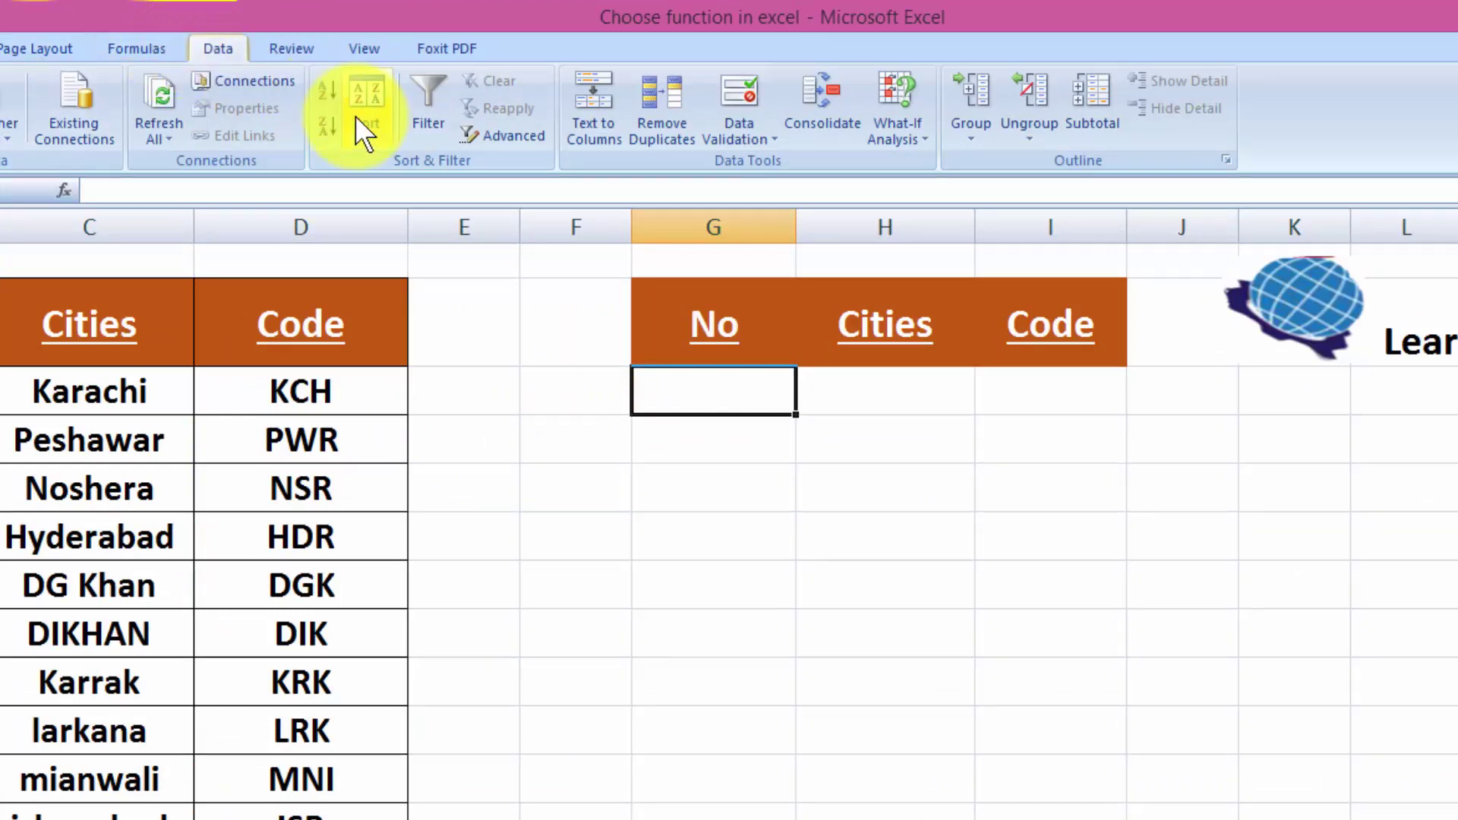
click(736, 134)
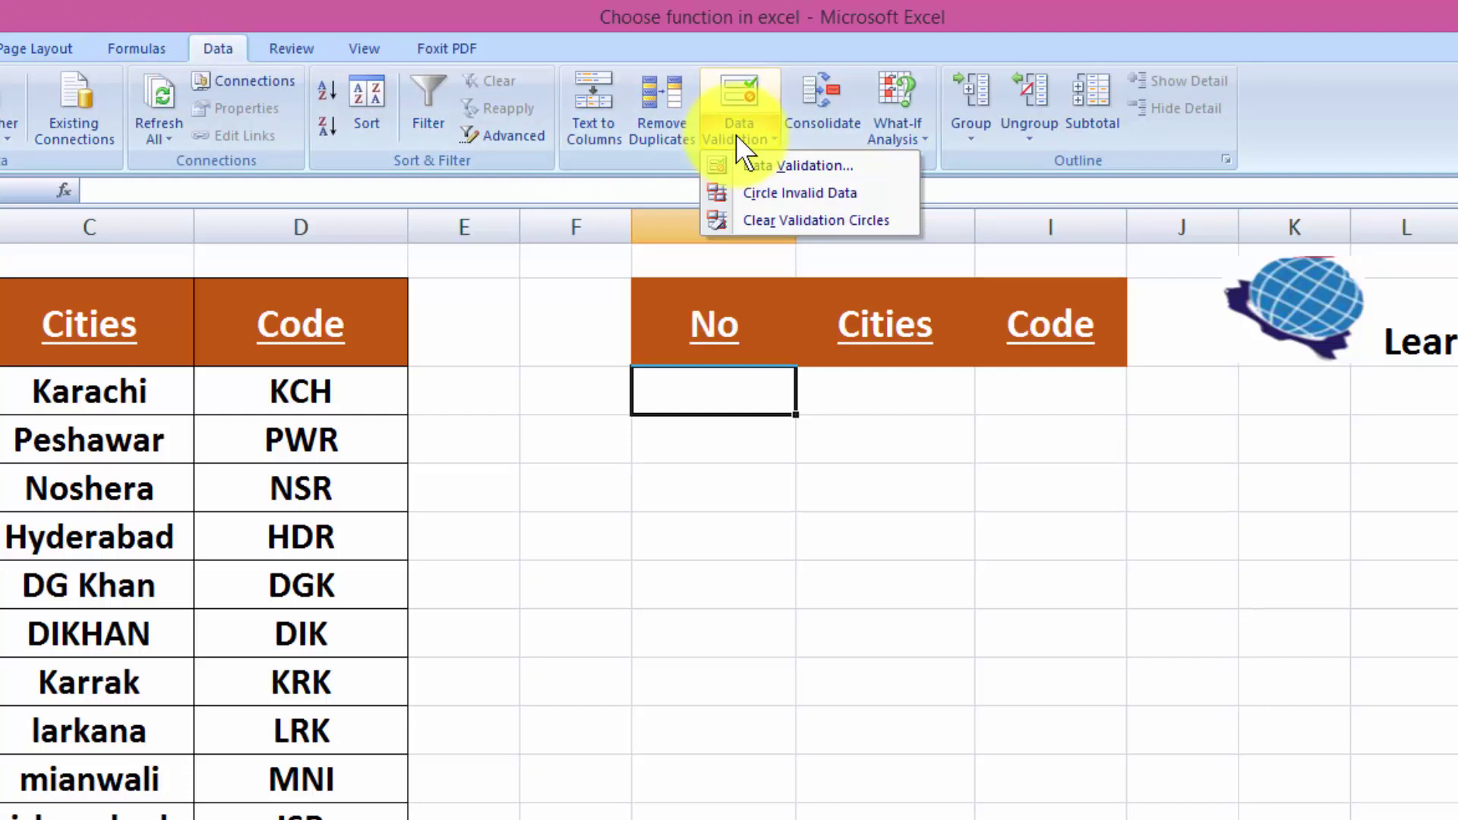
click(810, 167)
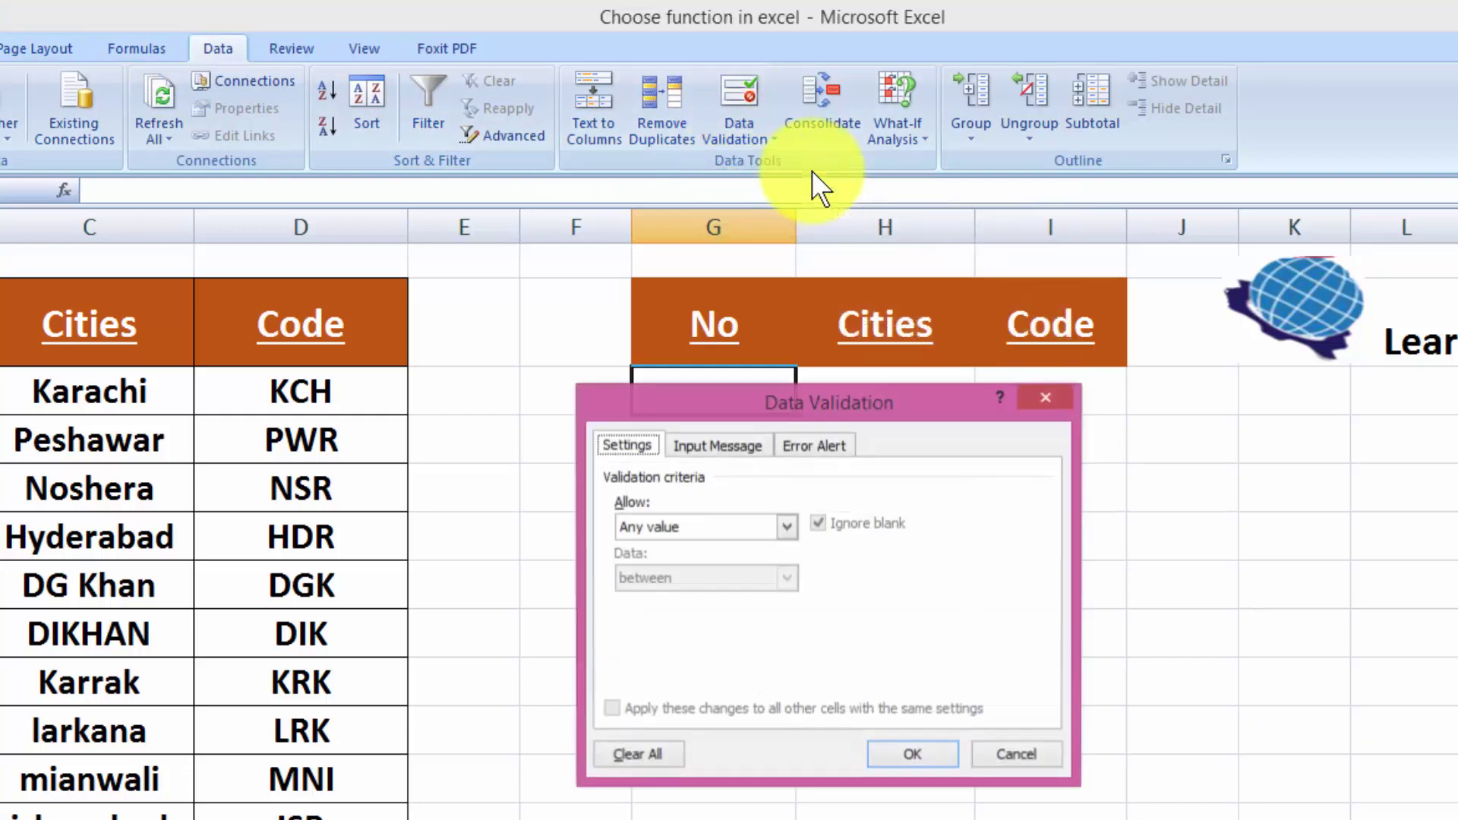
click(785, 526)
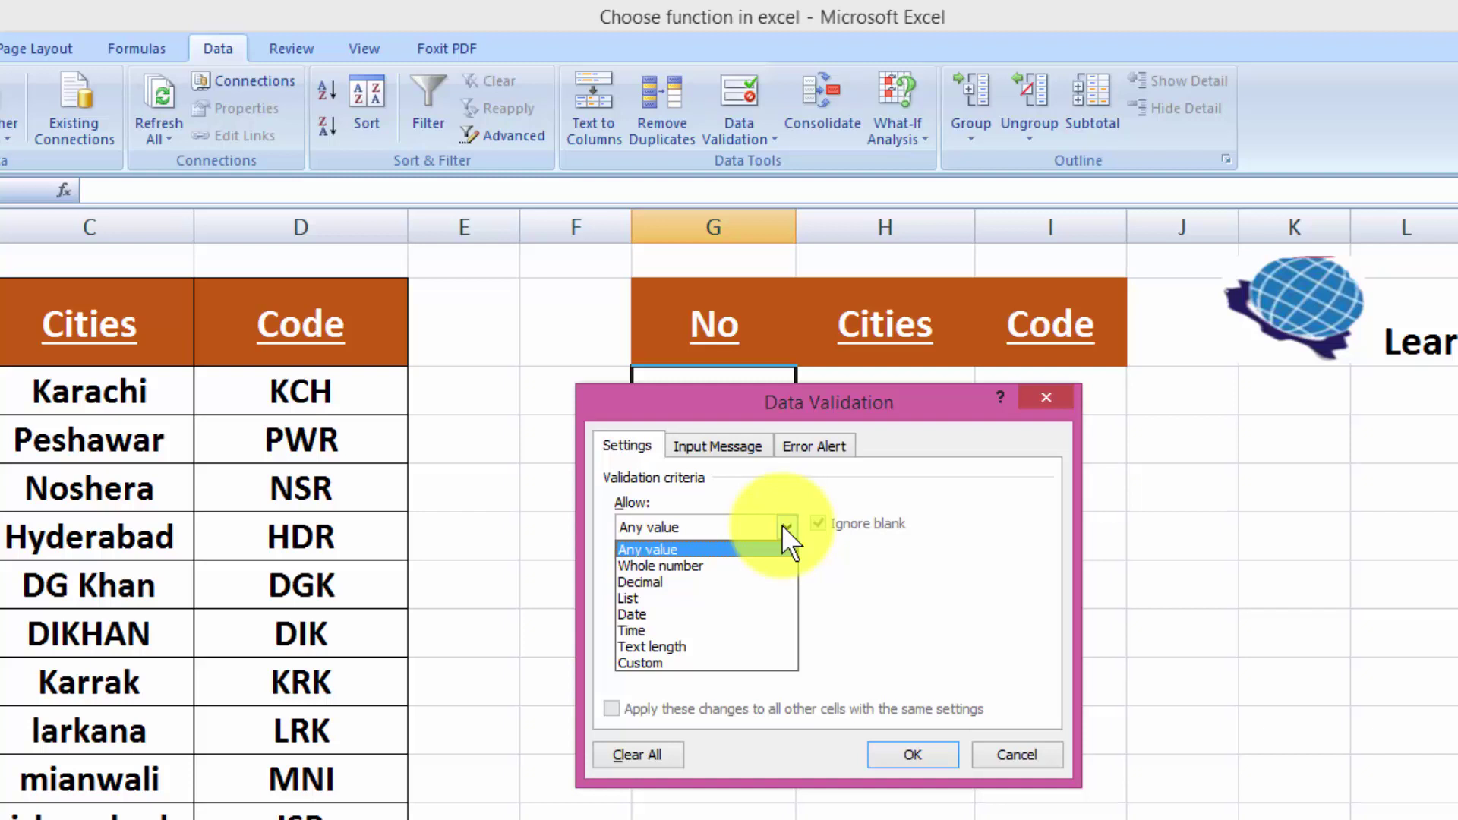
click(733, 595)
click(728, 624)
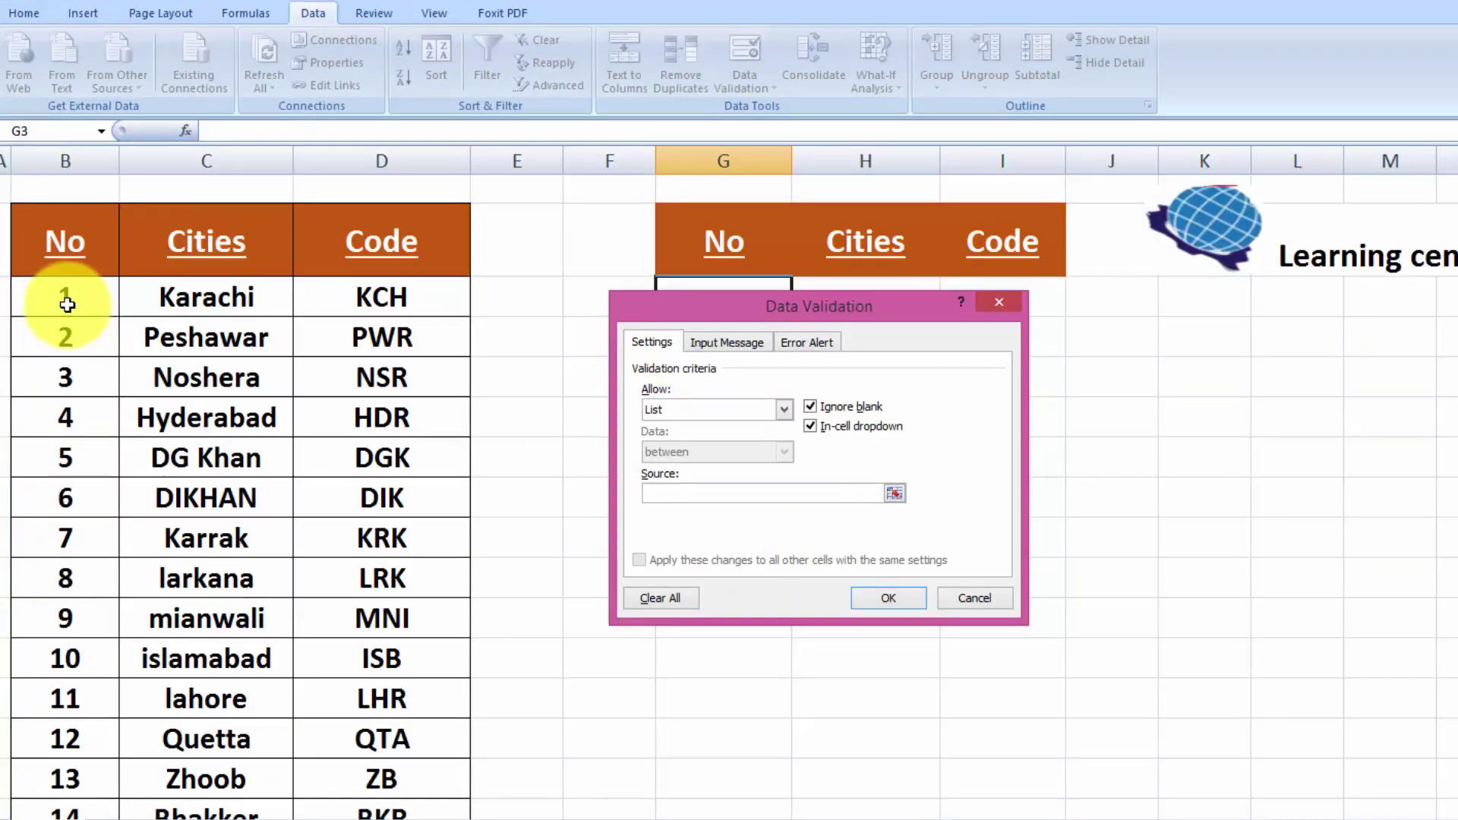
click(0, 397)
drag(66, 303, 62, 750)
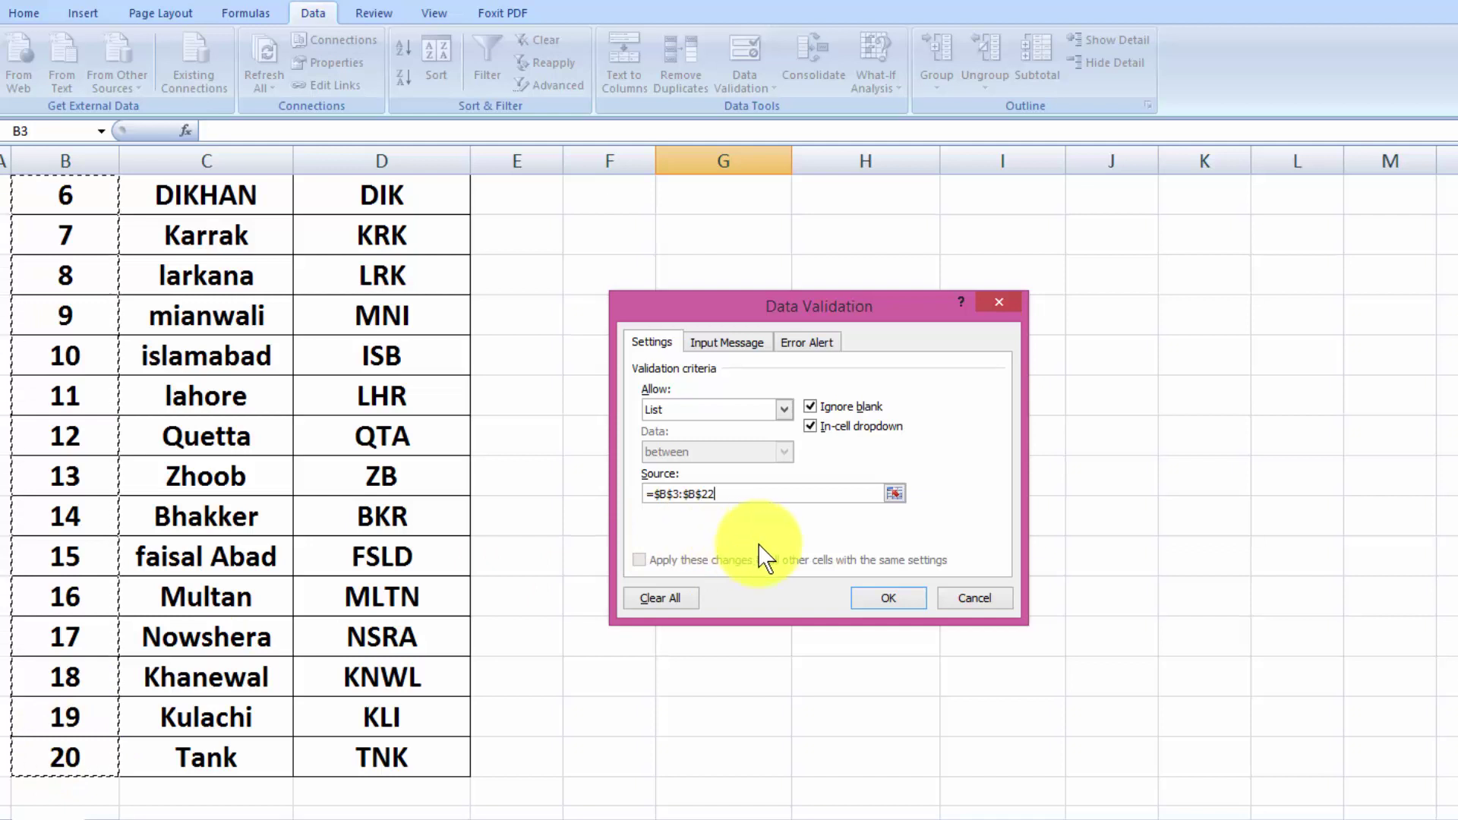
click(887, 599)
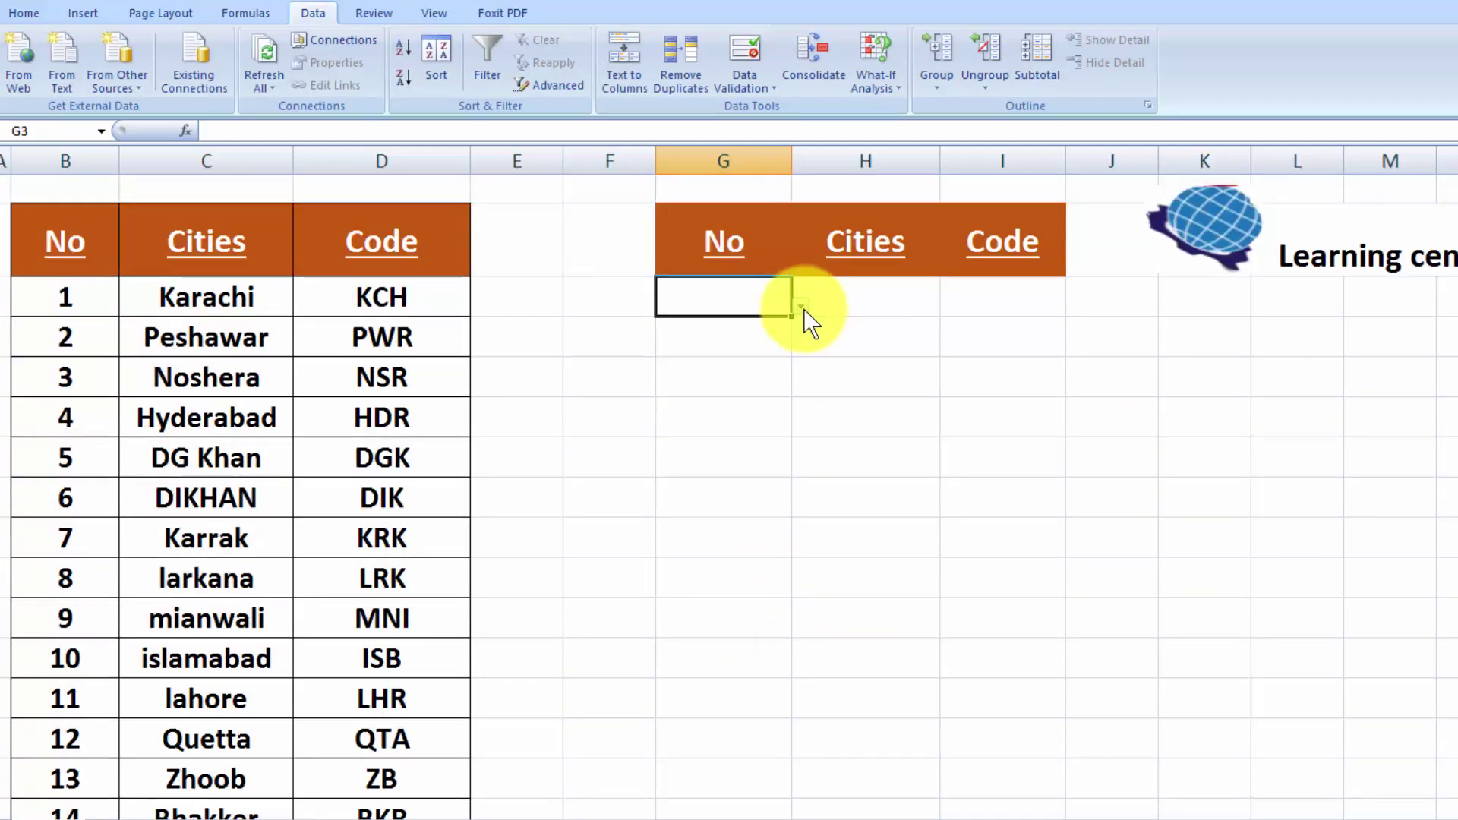
Step: Review the numbers offered in cell G3's drop-down list, down to the last entry
click(803, 309)
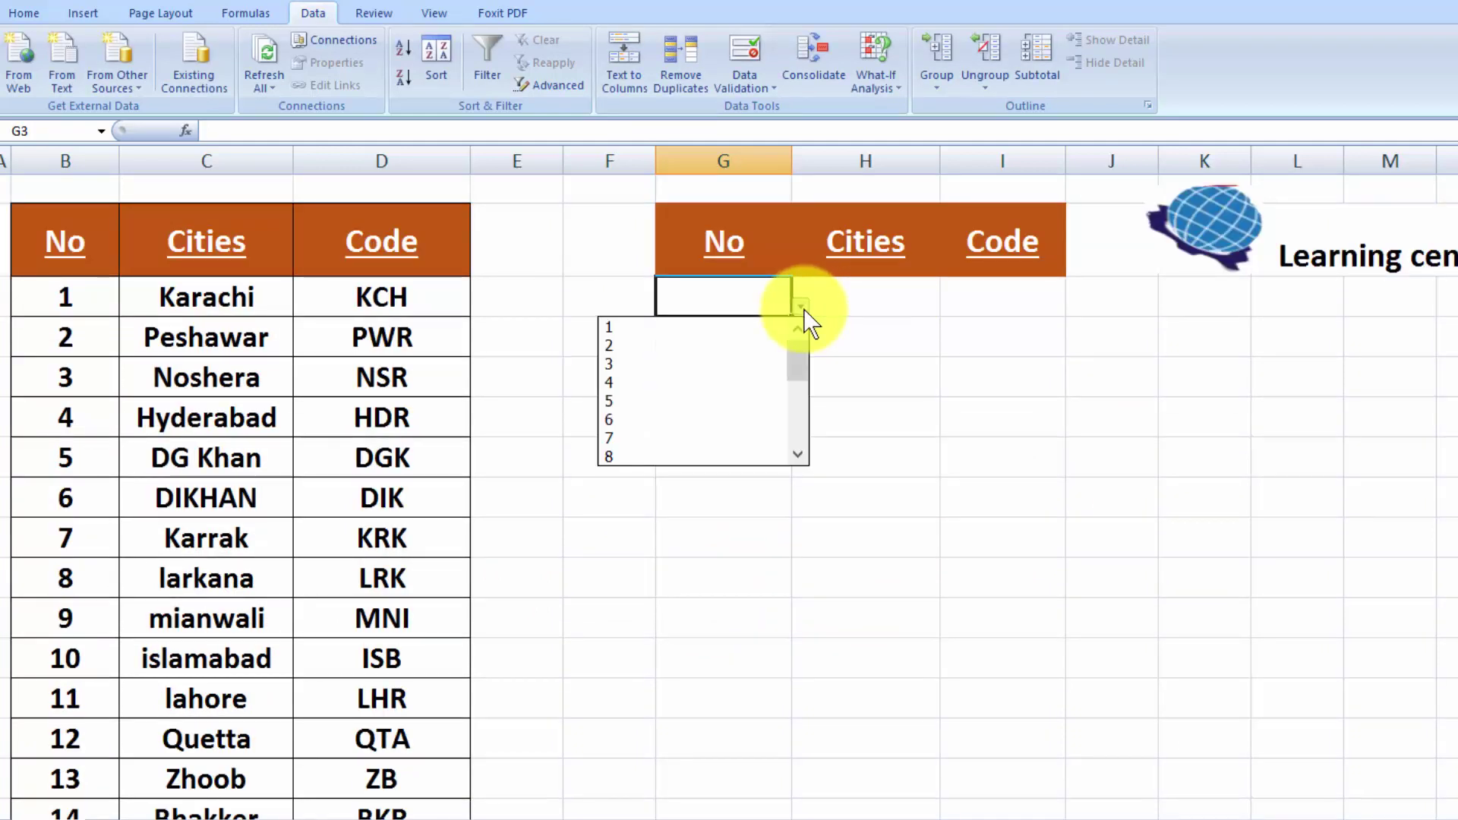
click(799, 410)
drag(799, 418, 799, 437)
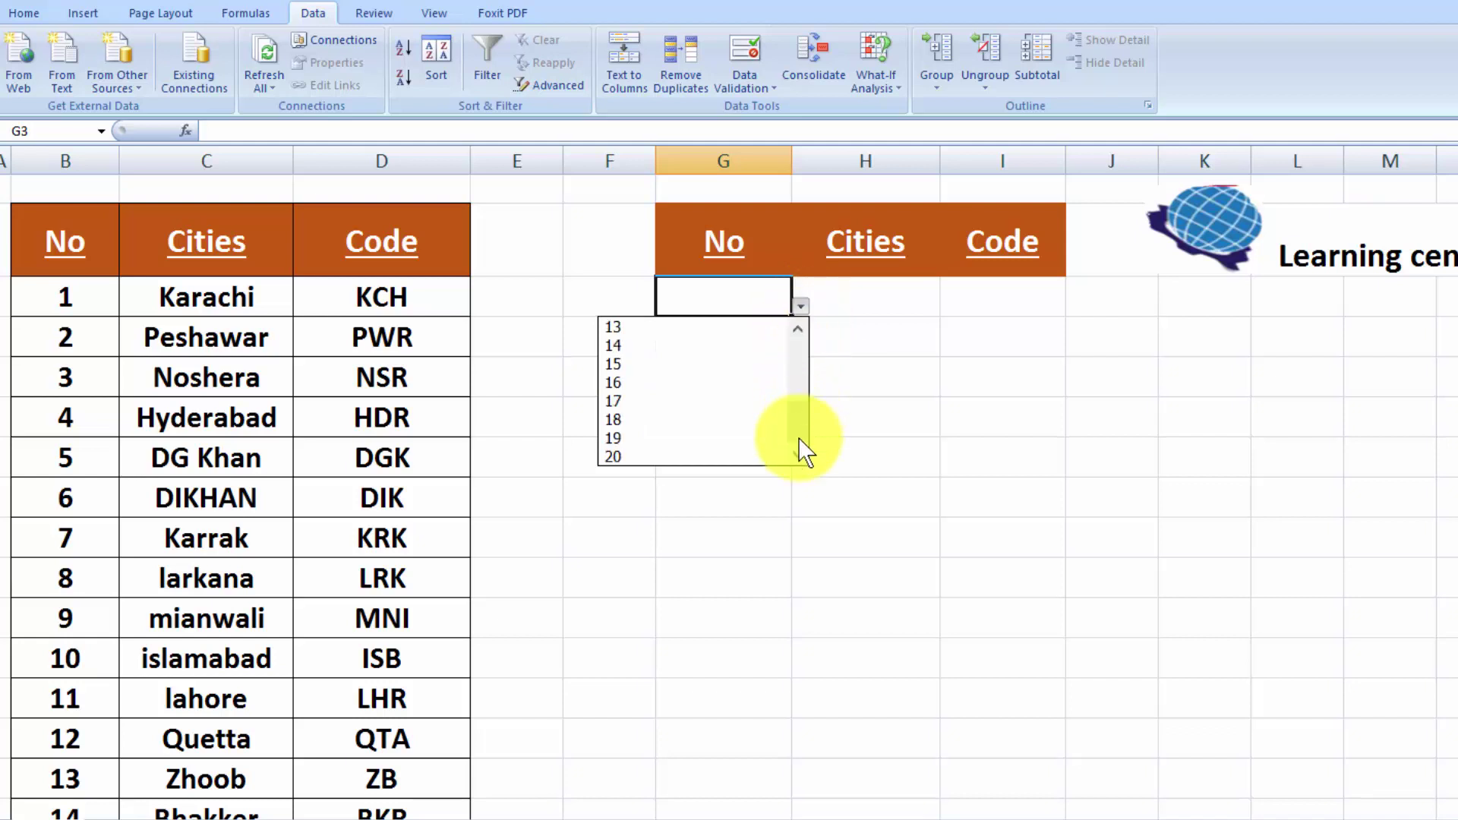
click(834, 511)
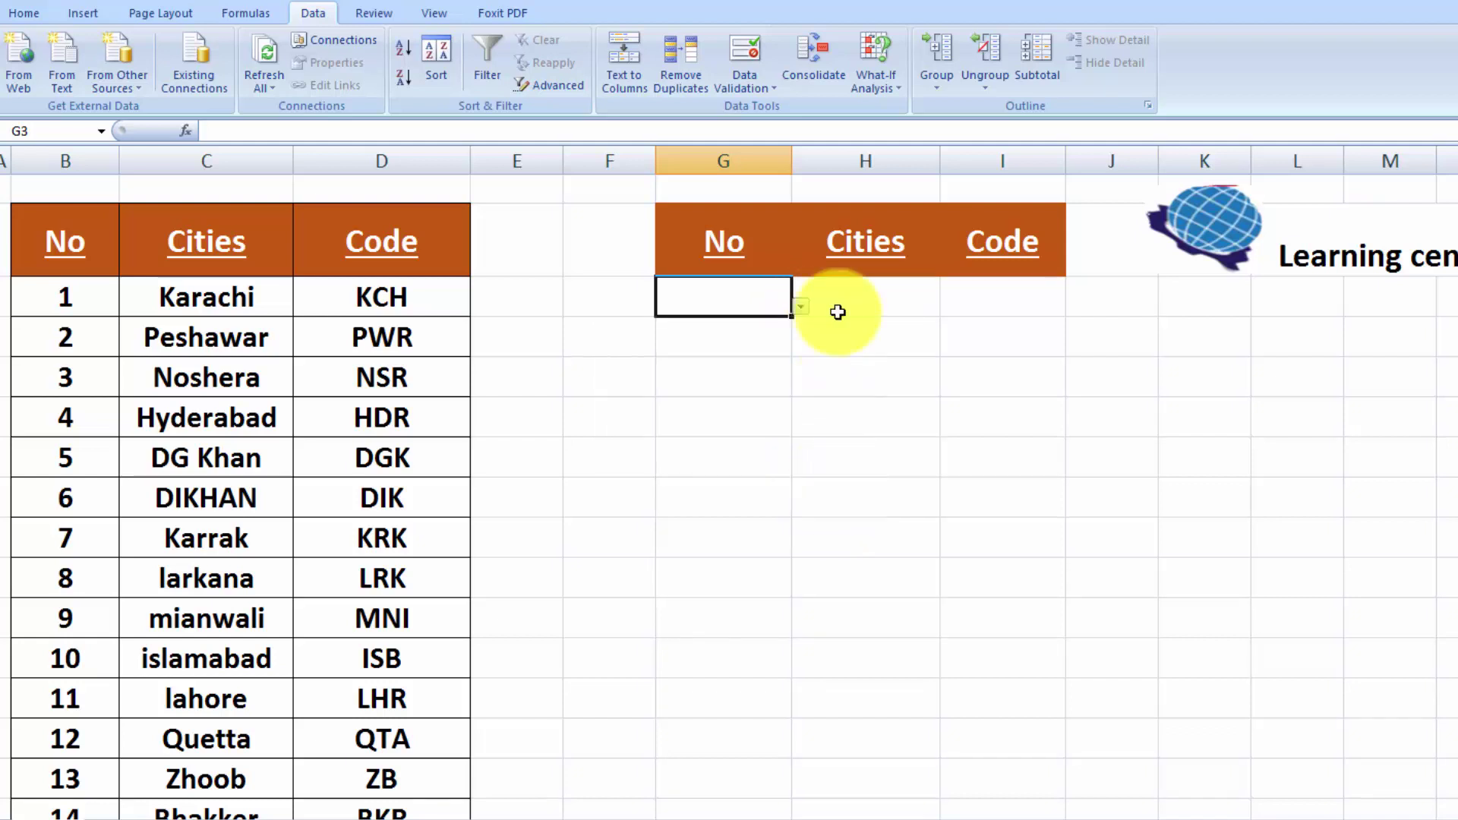
Step: Start a CHOOSE formula in cell H3 under Cities, using G3 as the index number
click(853, 300)
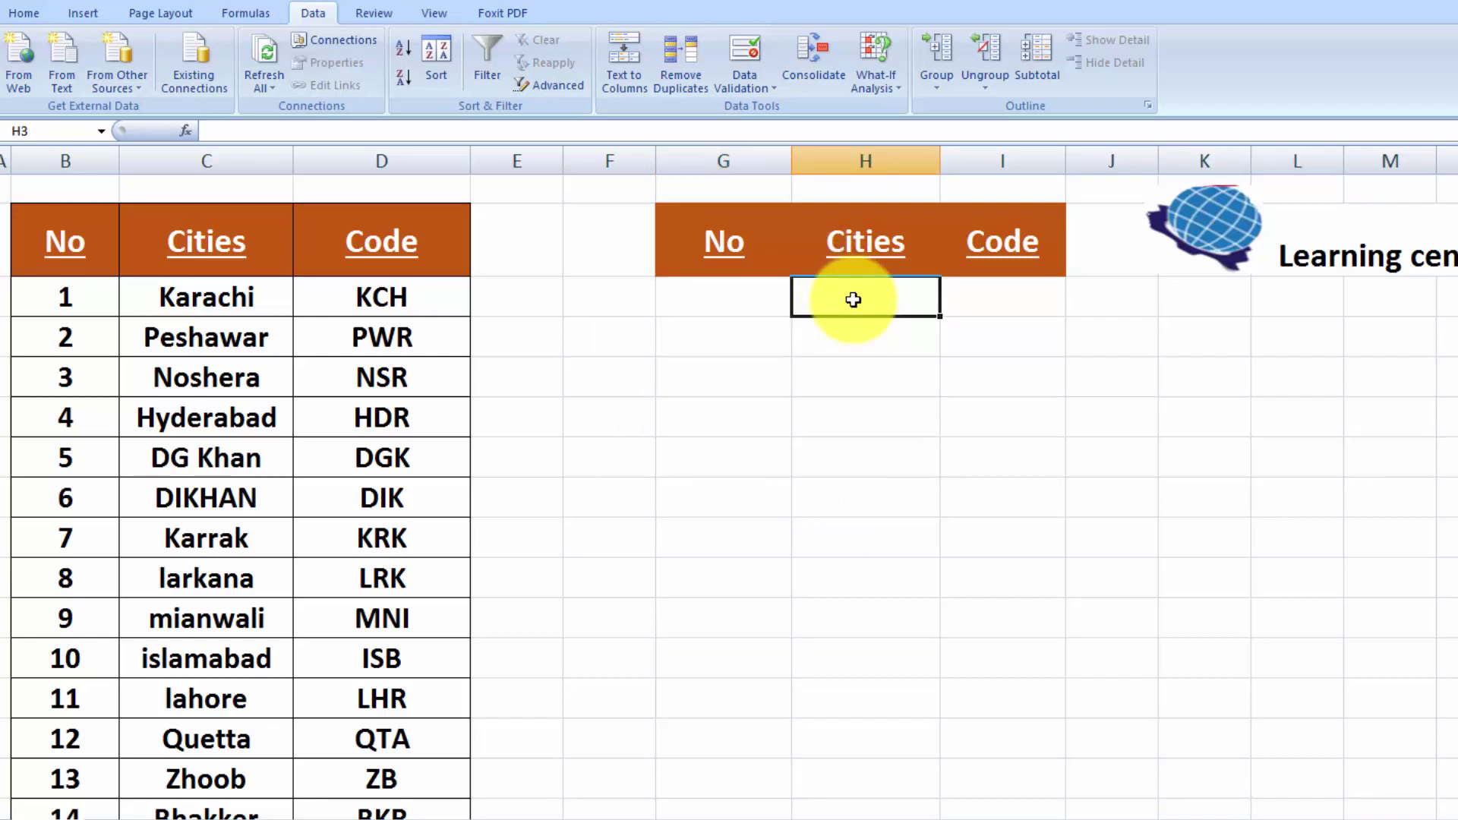
text(=ch)
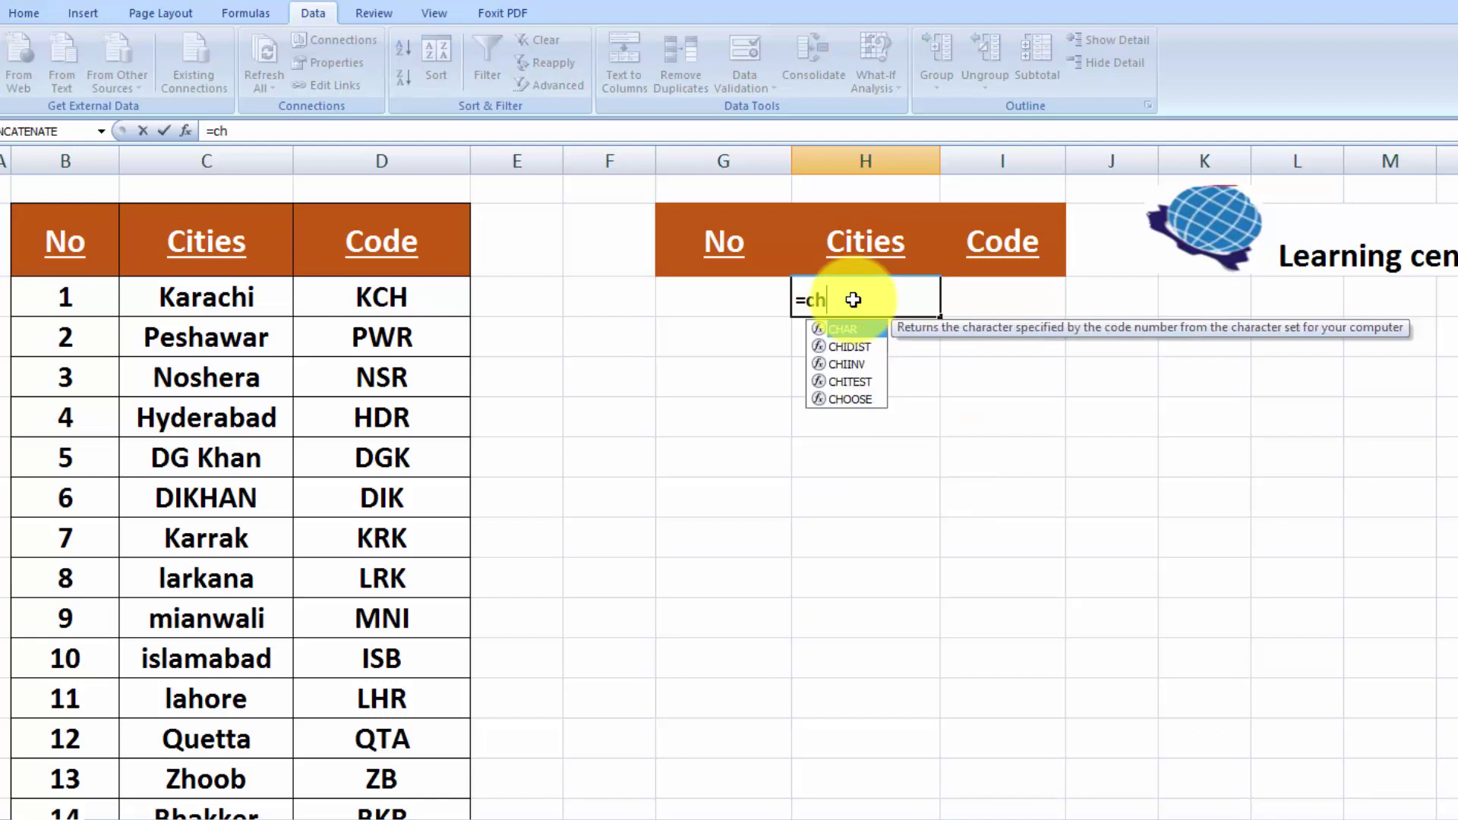
text(oo)
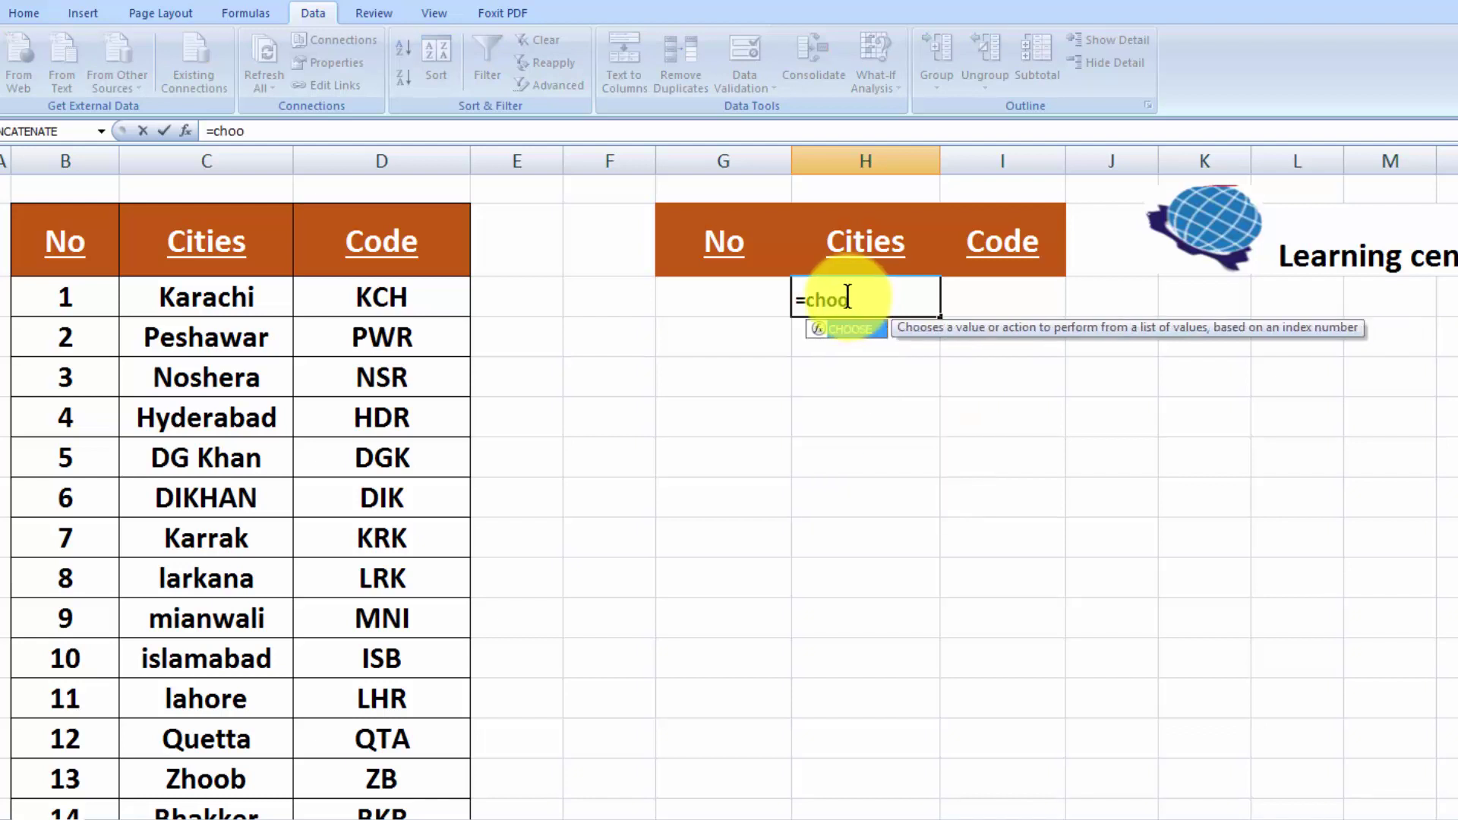
double_click(862, 335)
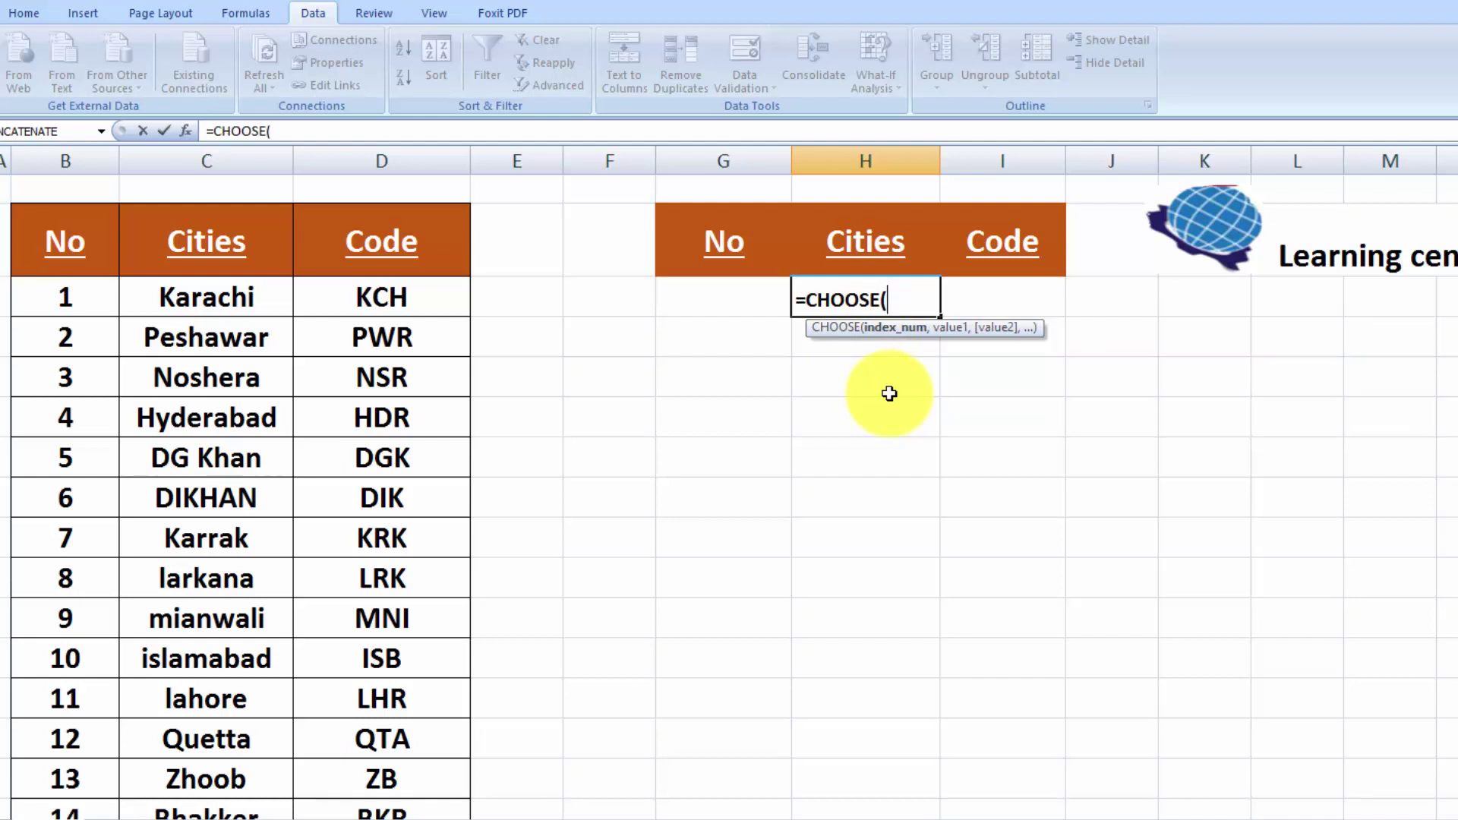
click(732, 301)
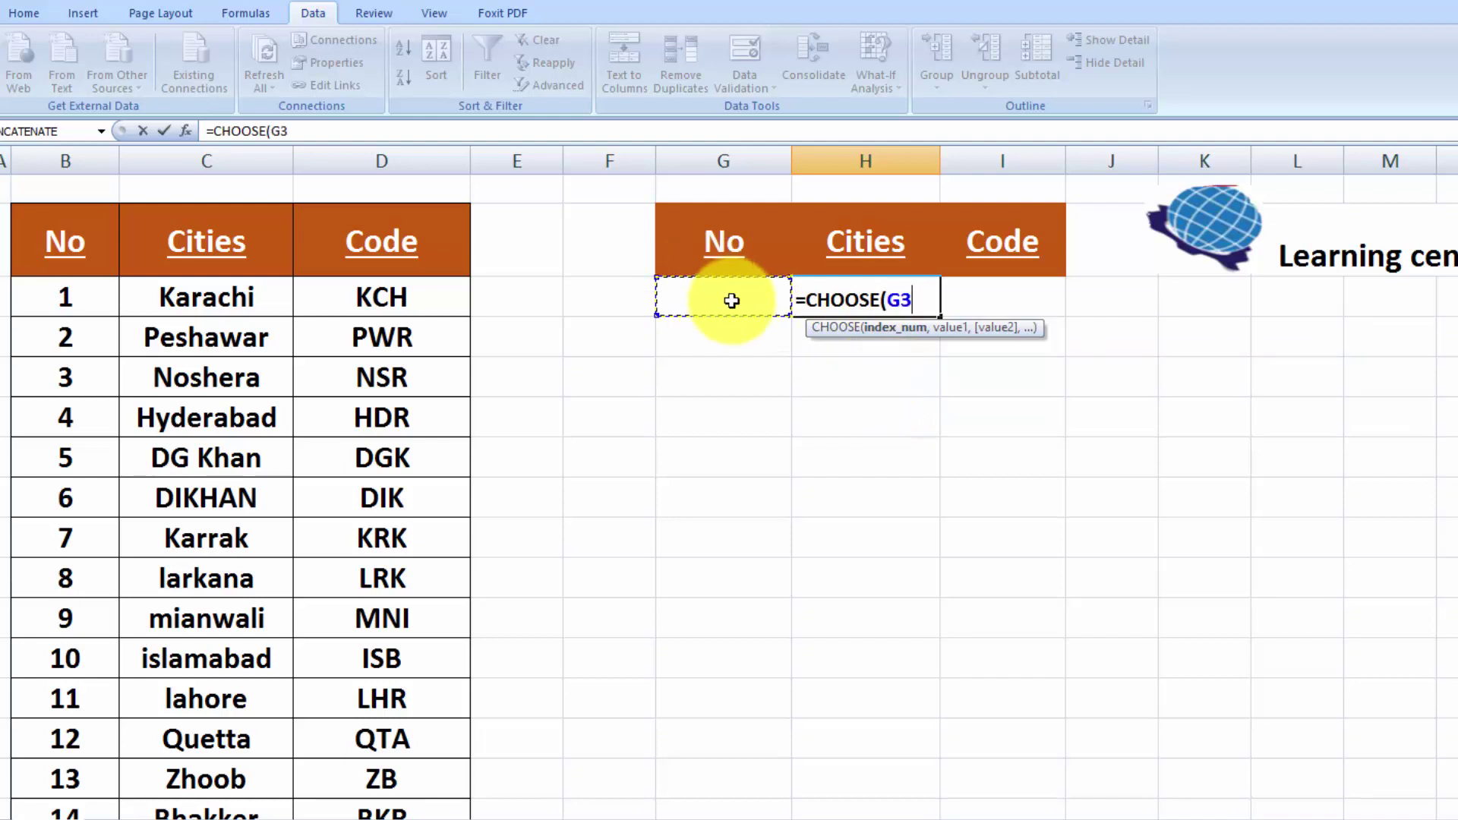
text(,)
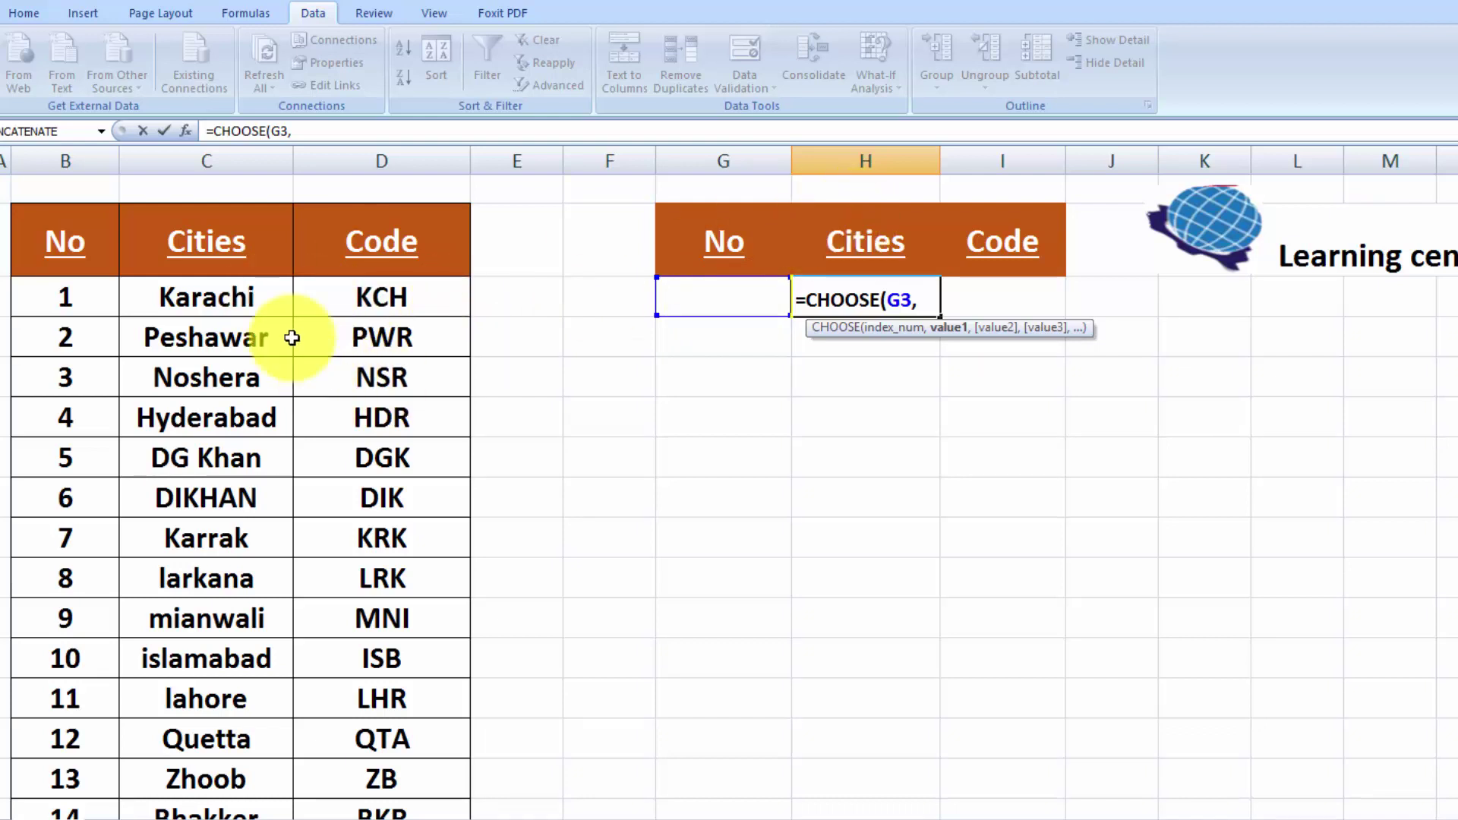
Step: Add city cells C3, C4, C5, C6 and C7 as the first five values of the CHOOSE formula
click(271, 298)
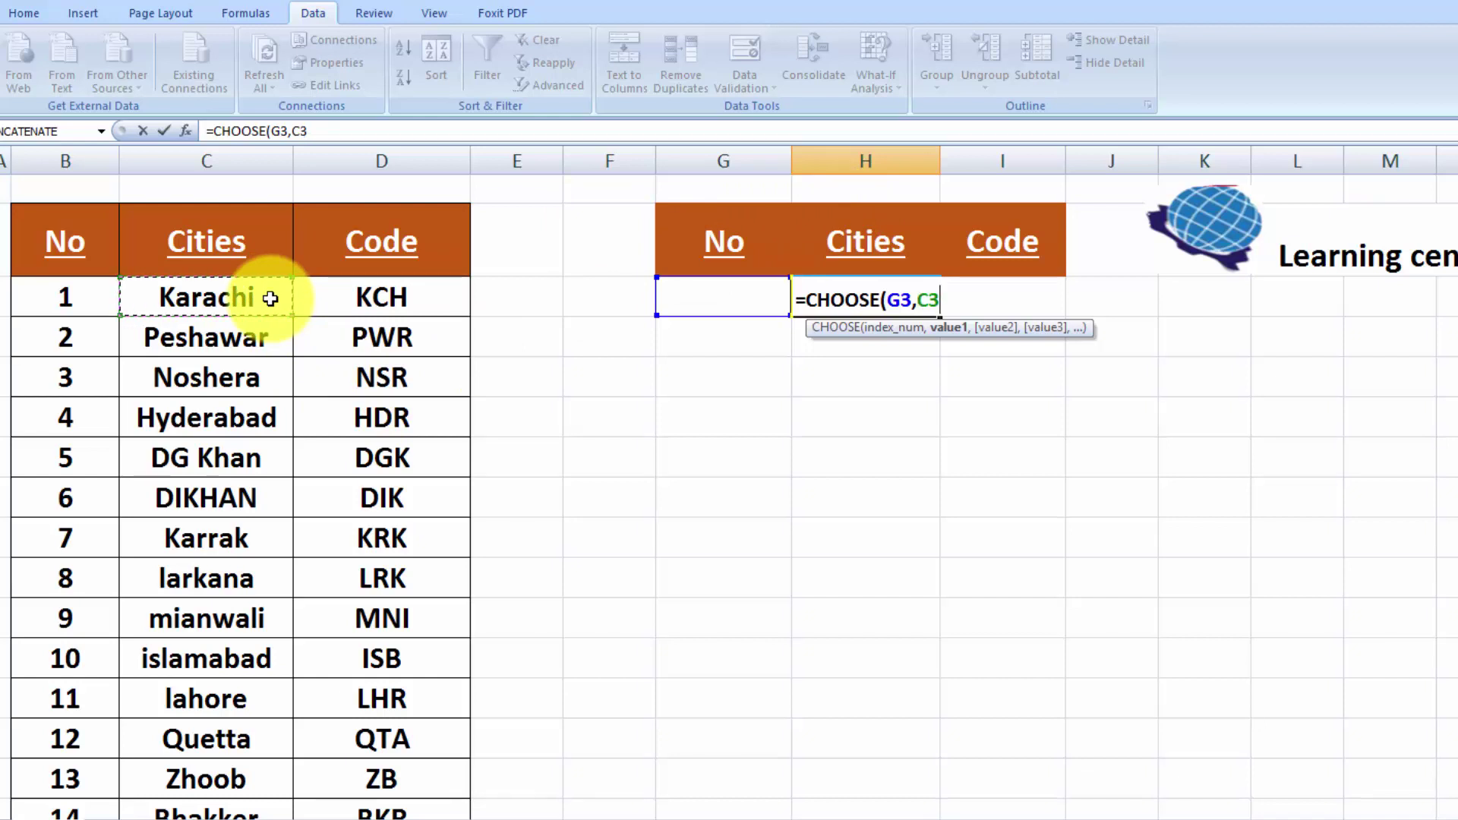
text(,)
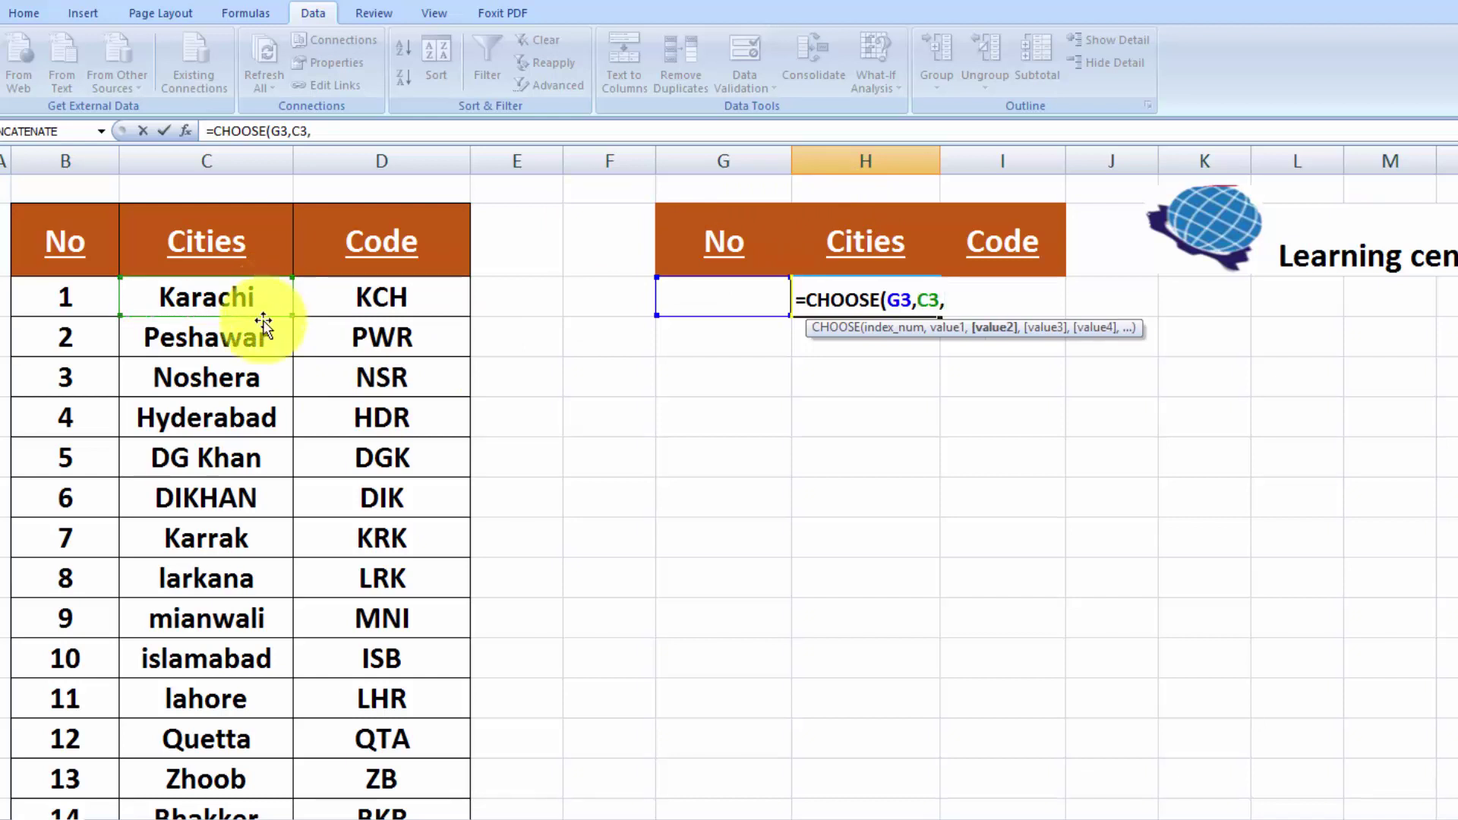
click(262, 336)
text(,)
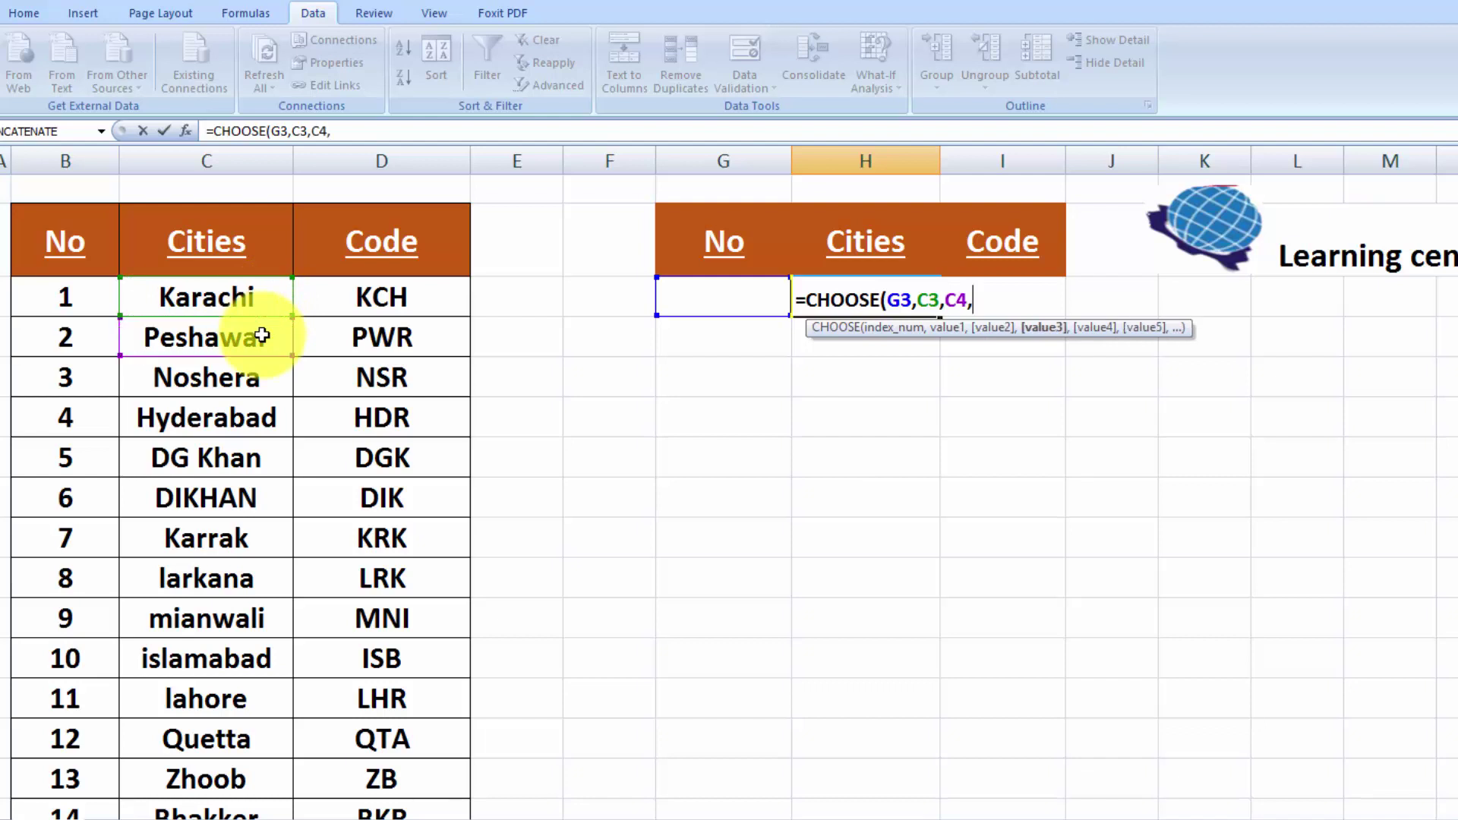
click(259, 384)
text(,)
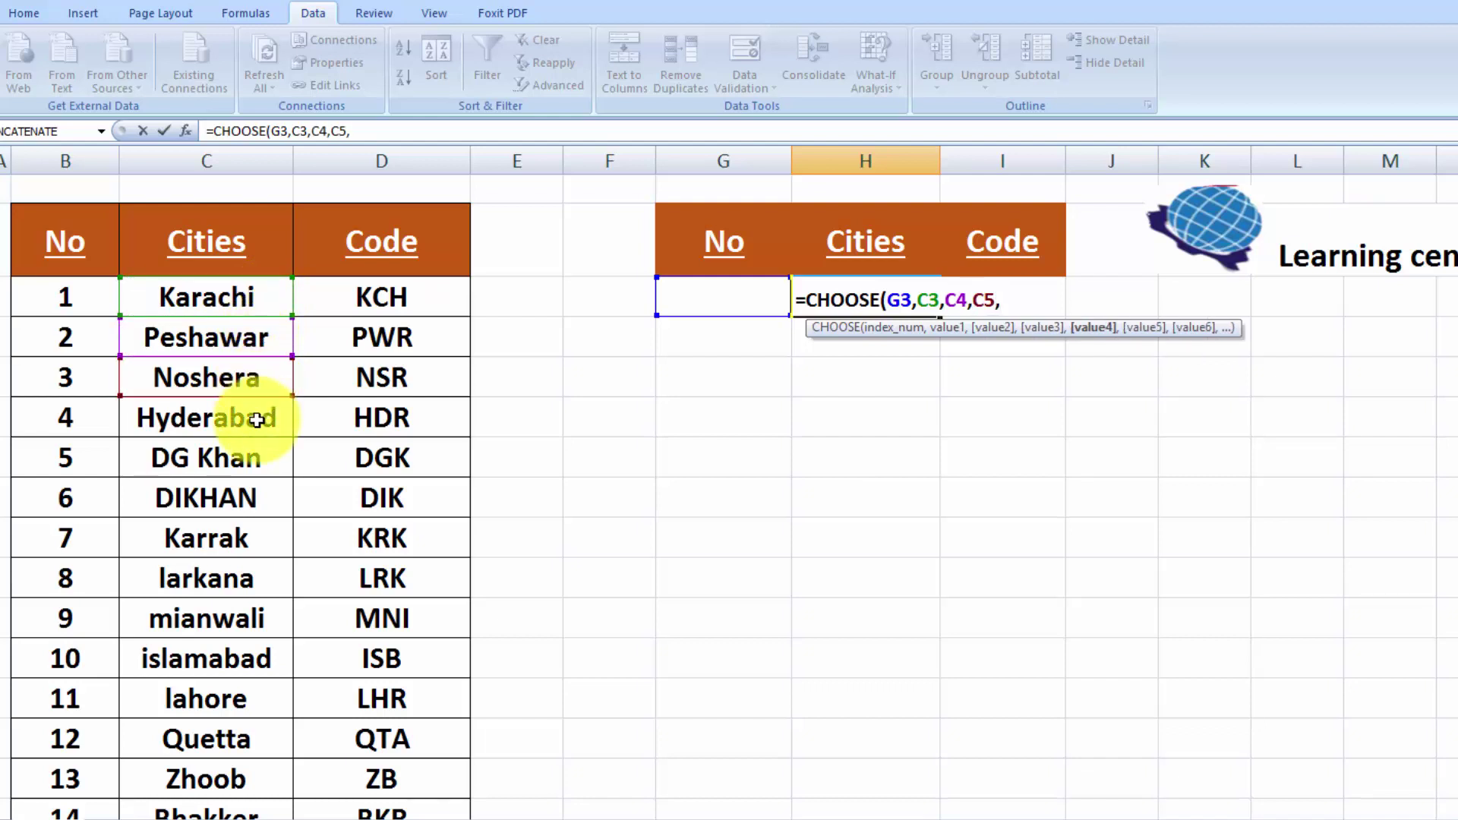
click(257, 420)
text(,)
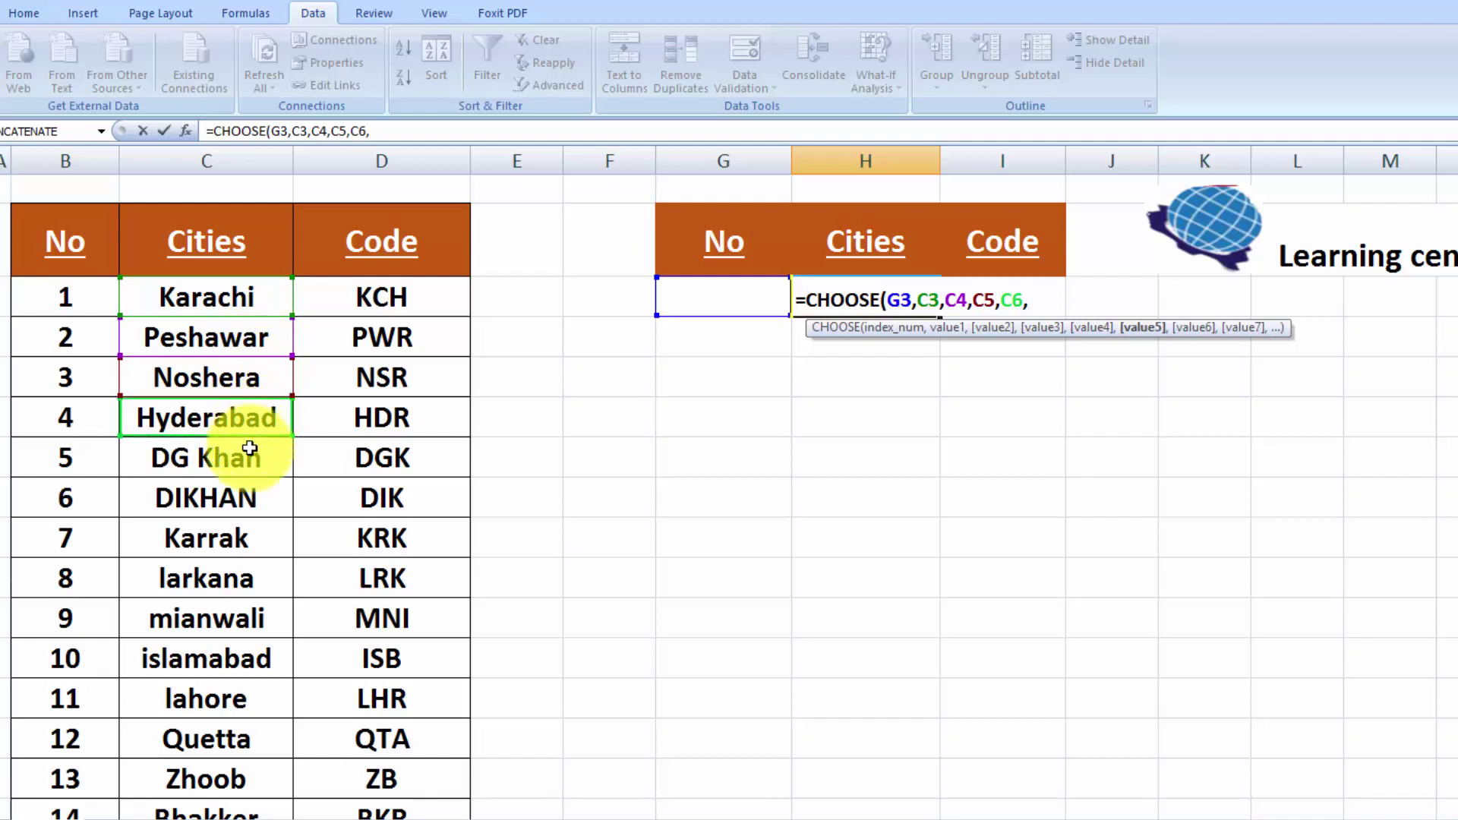
click(250, 448)
text(,)
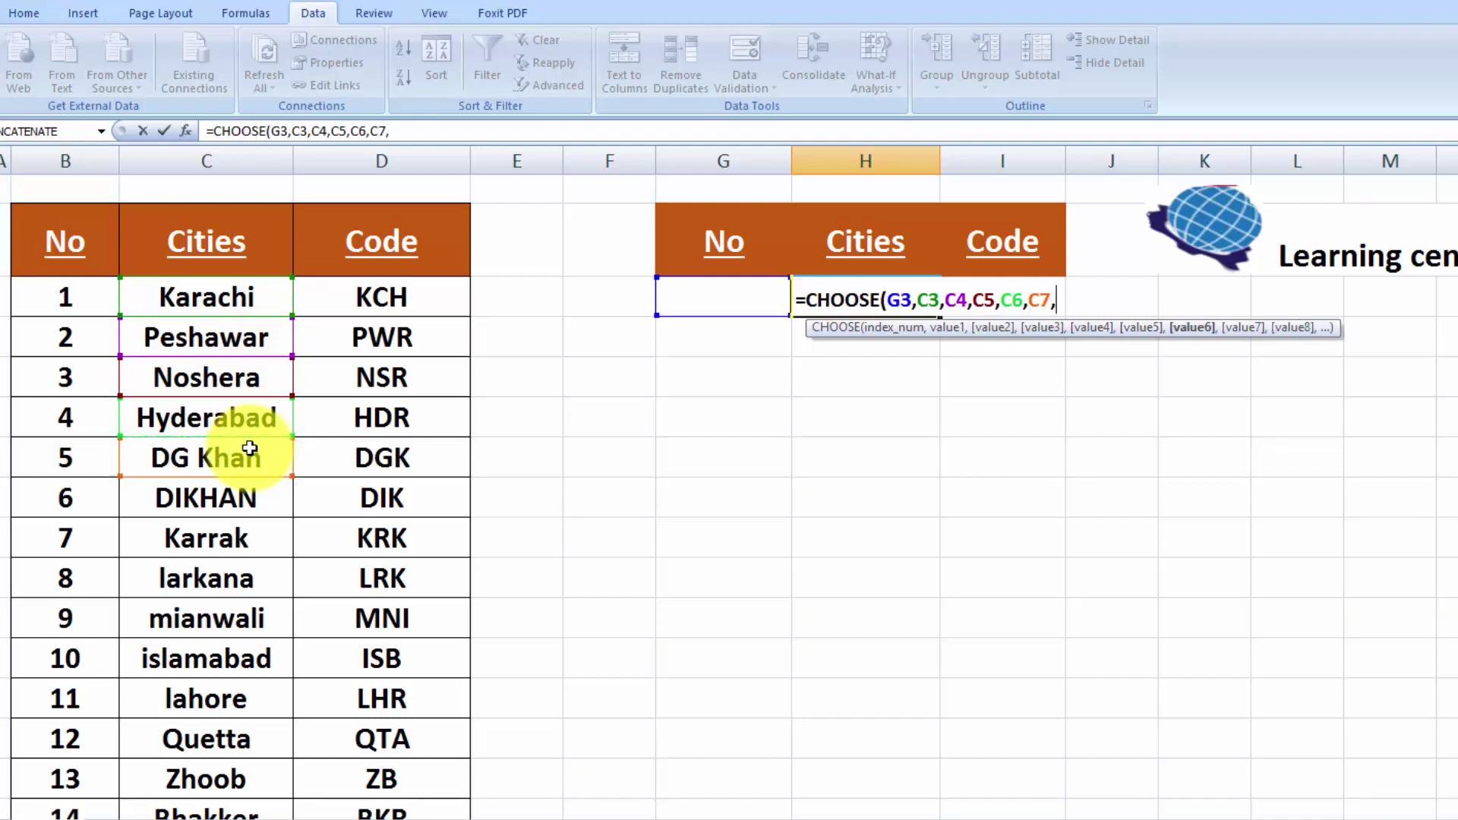
Step: Add city cells C8, C9, C10, C11 and C12 as the next values of the CHOOSE formula in H3
click(247, 503)
text(,)
click(244, 541)
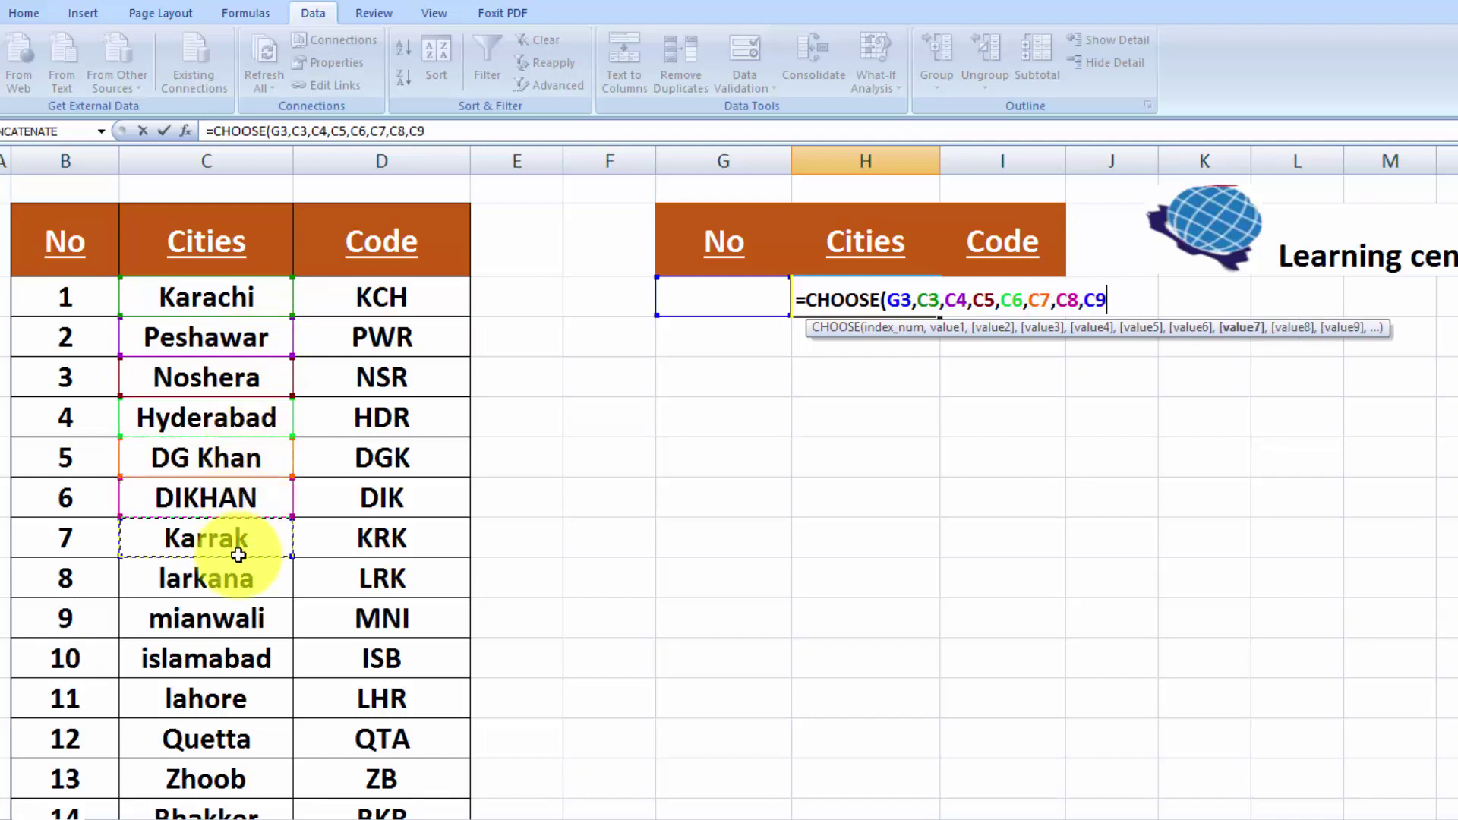
text(,)
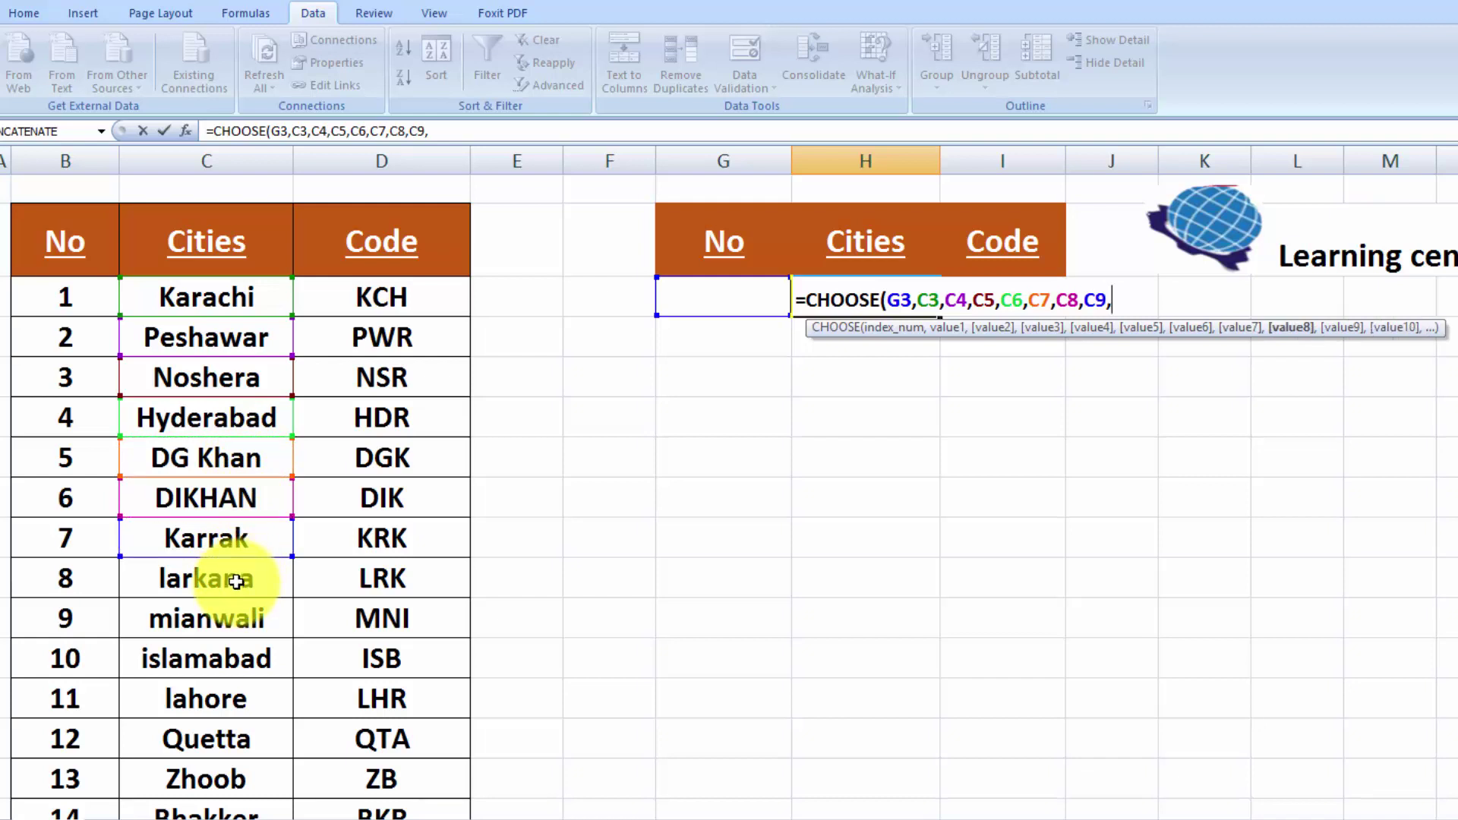
click(237, 582)
text(,)
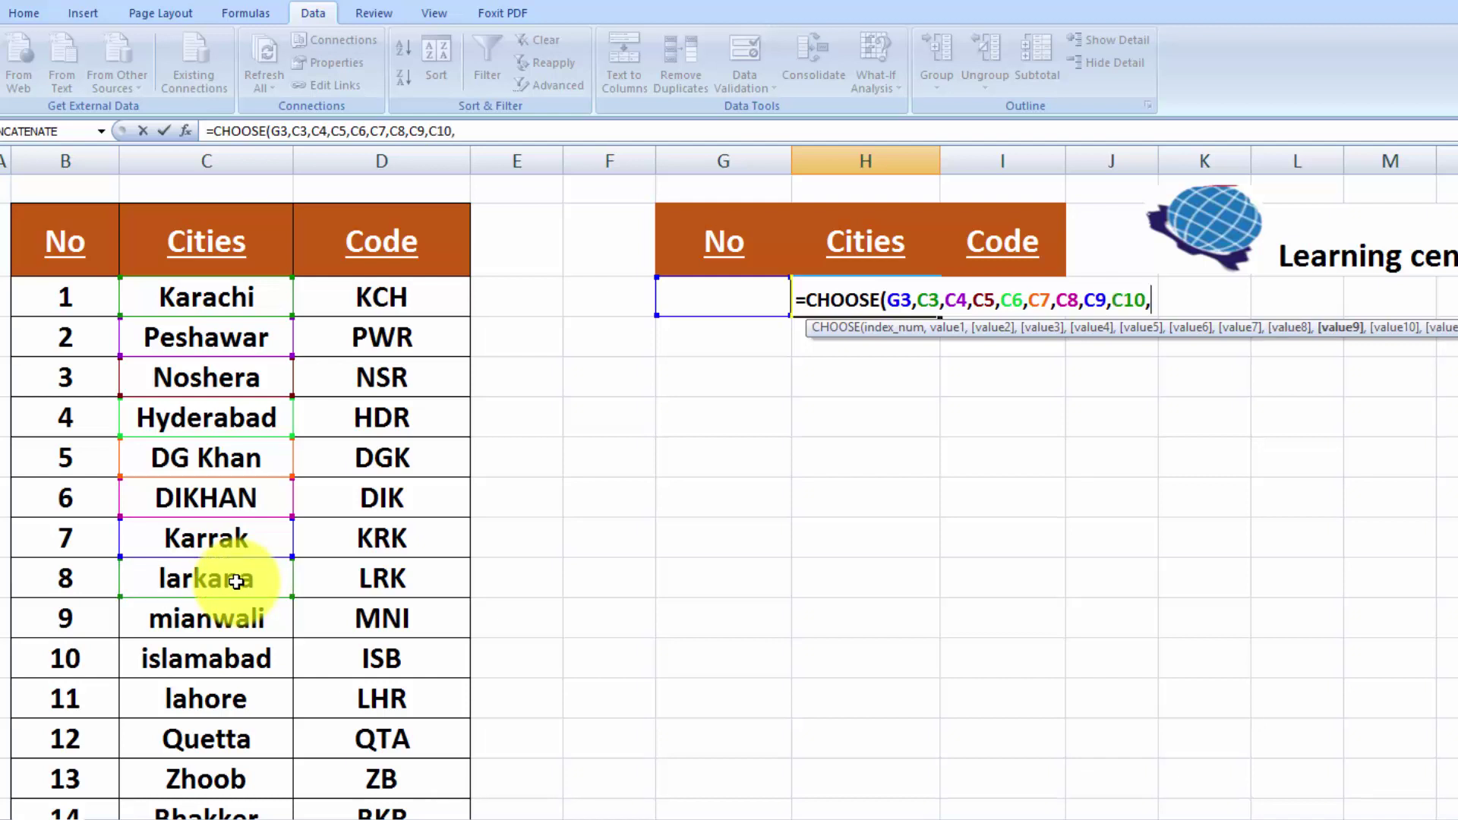
click(232, 628)
text(,)
click(235, 663)
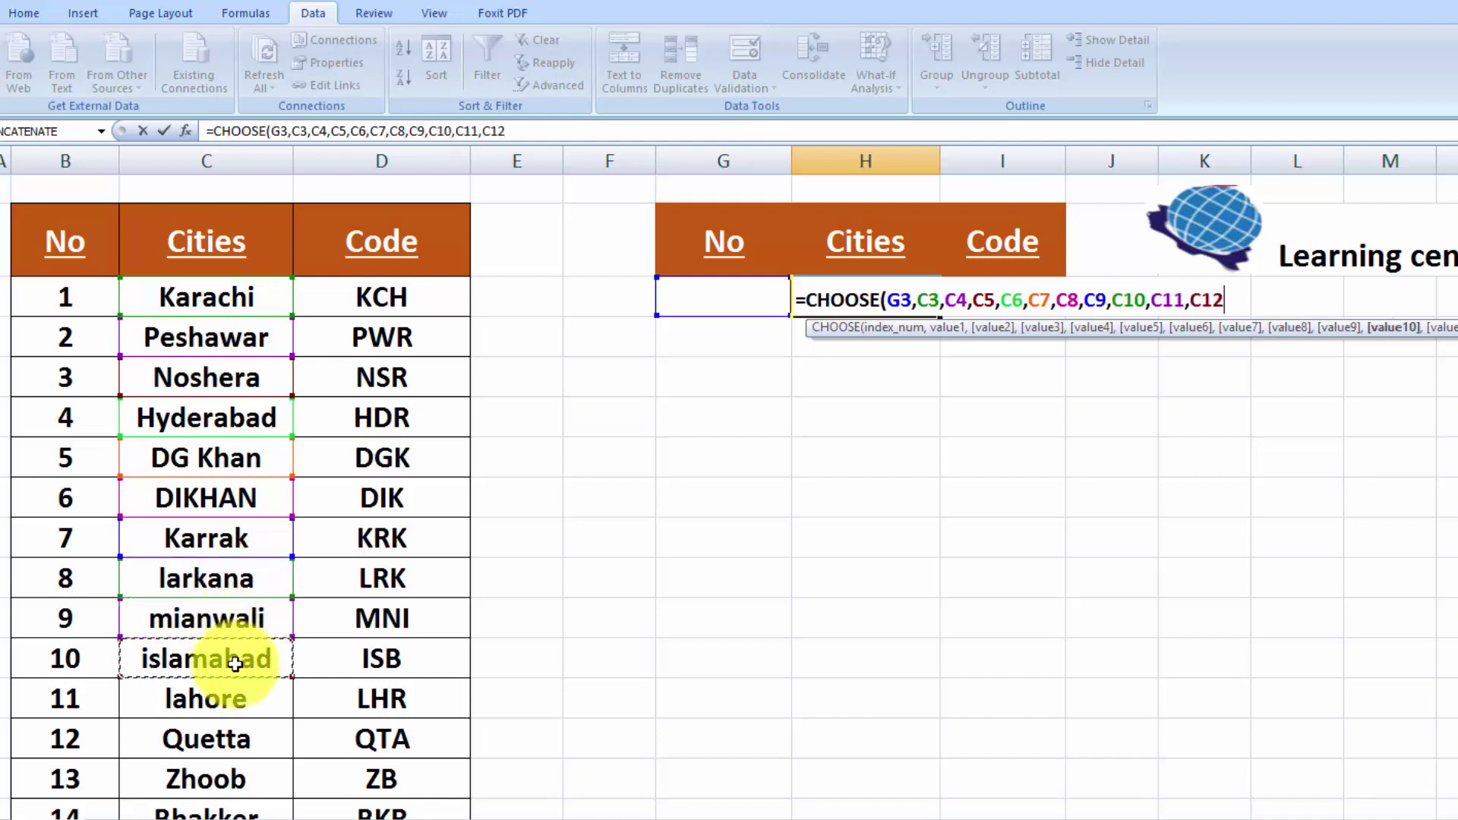
text(,)
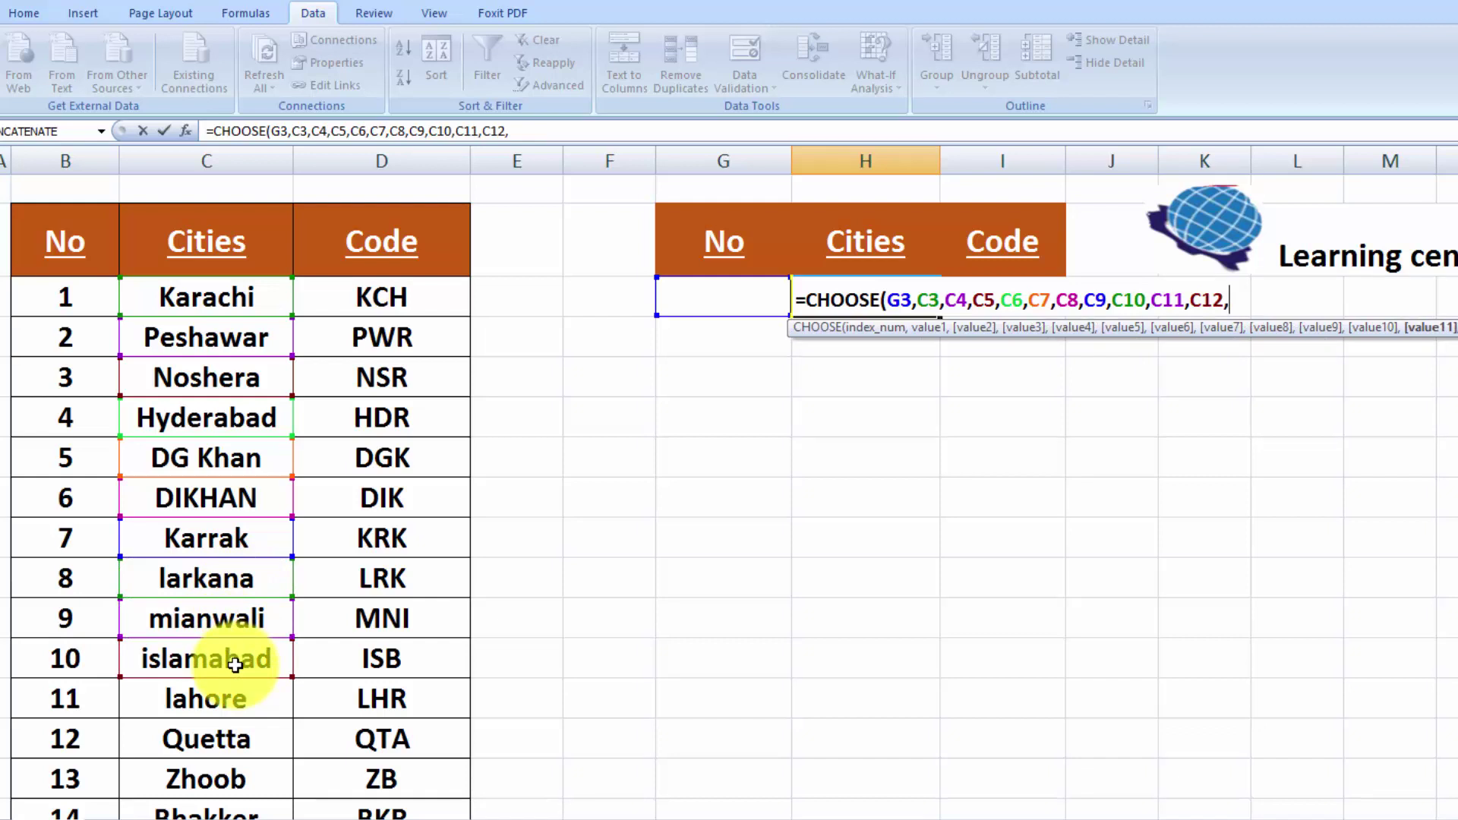
Step: Append city cells C13, C14 and C15 to the CHOOSE formula's value list
click(232, 705)
text(,)
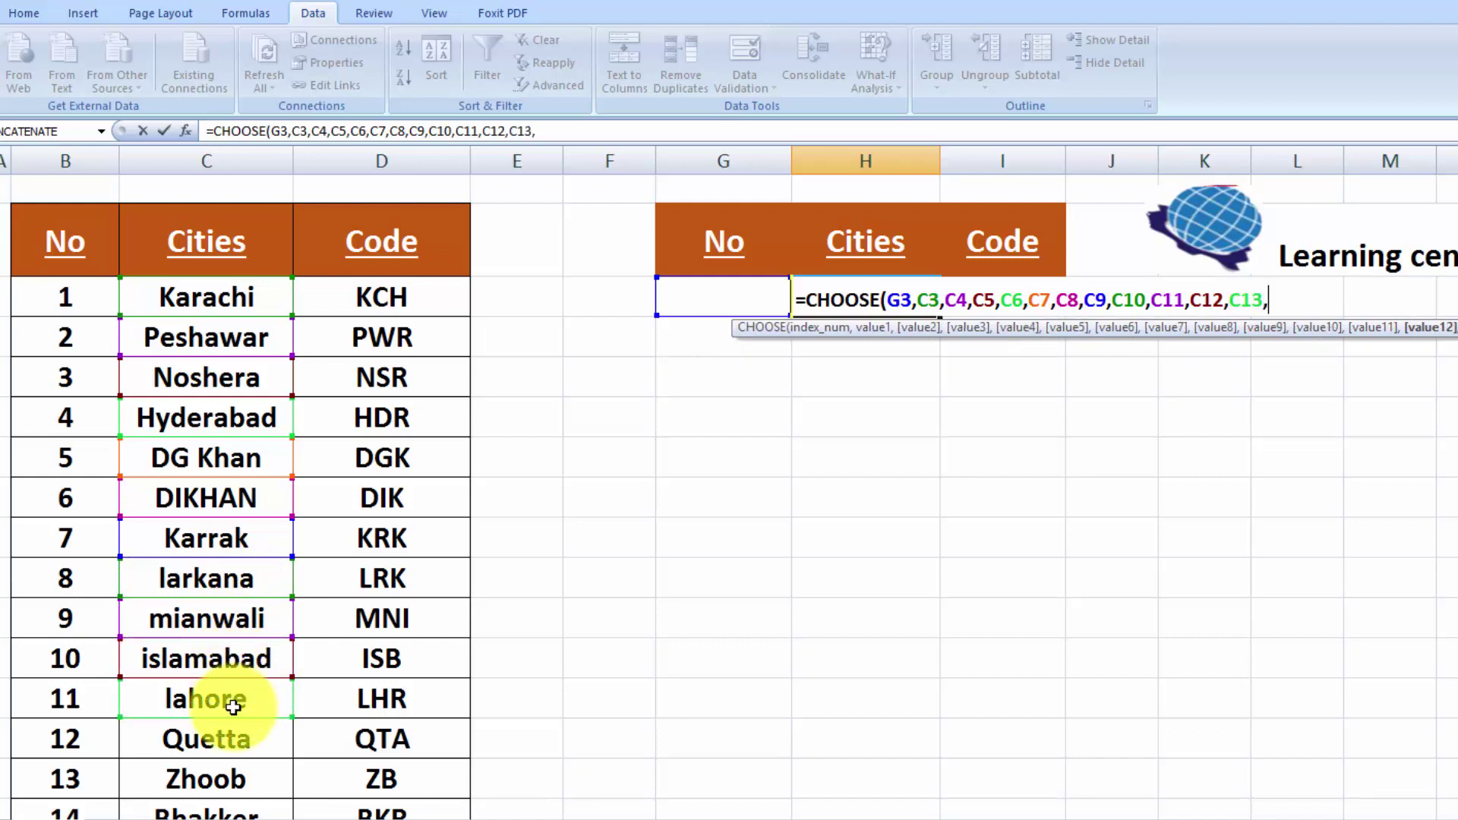
click(258, 740)
text(,)
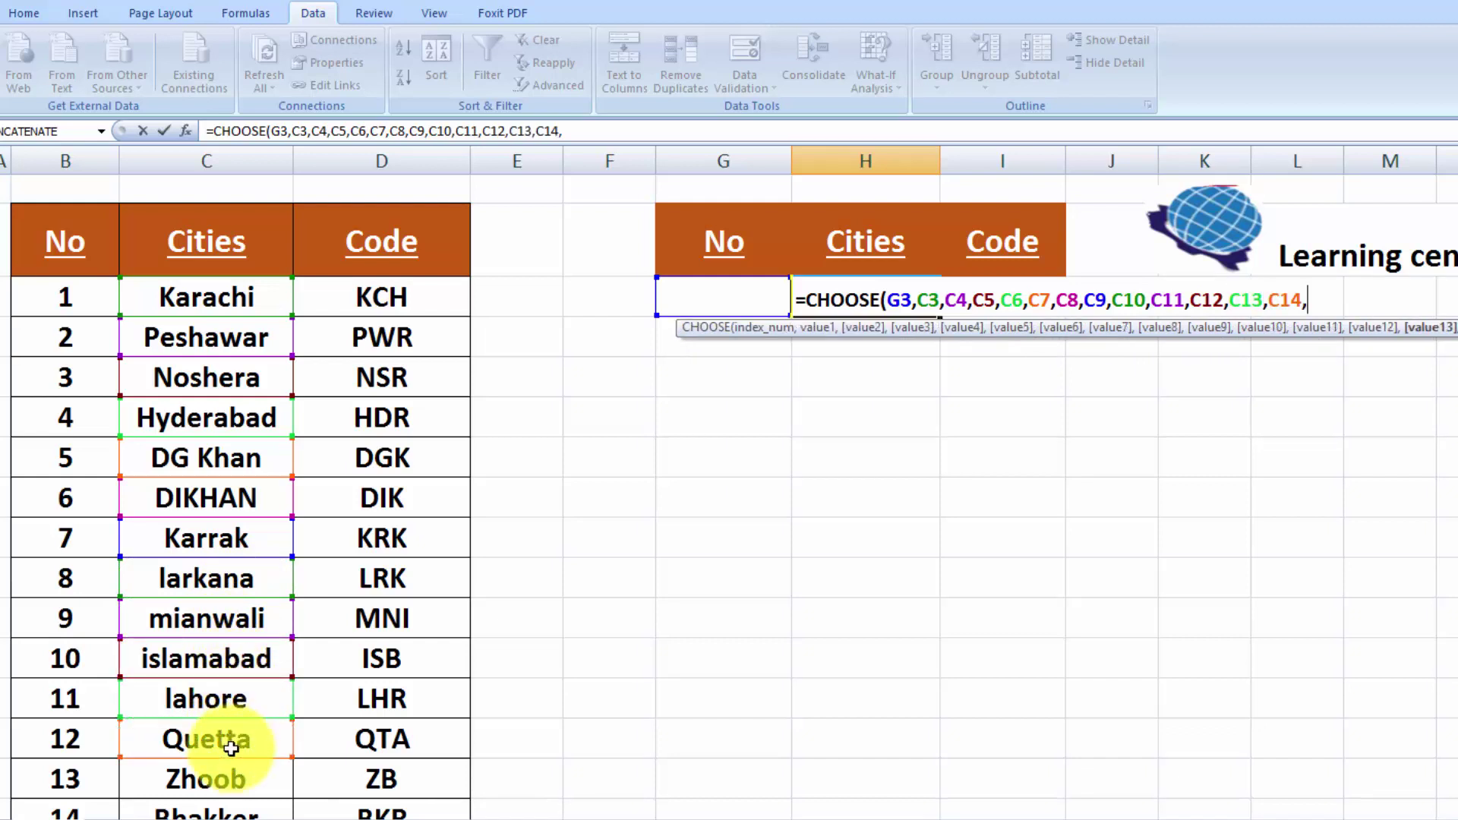
click(262, 778)
text(,)
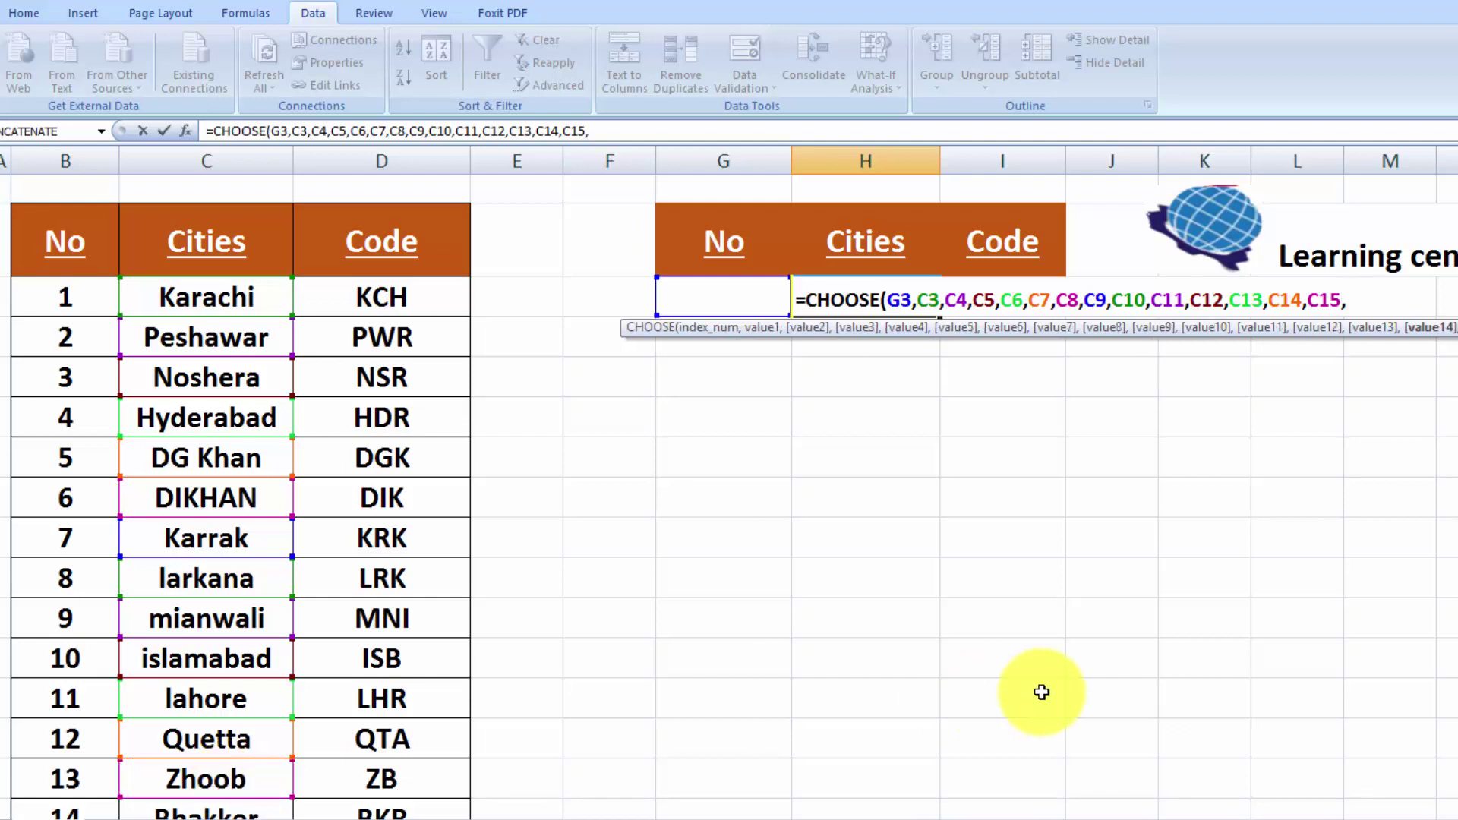
Step: Continue the CHOOSE formula's values with city cells C16, C17, C18 and C19
scroll(729, 494, down, 2)
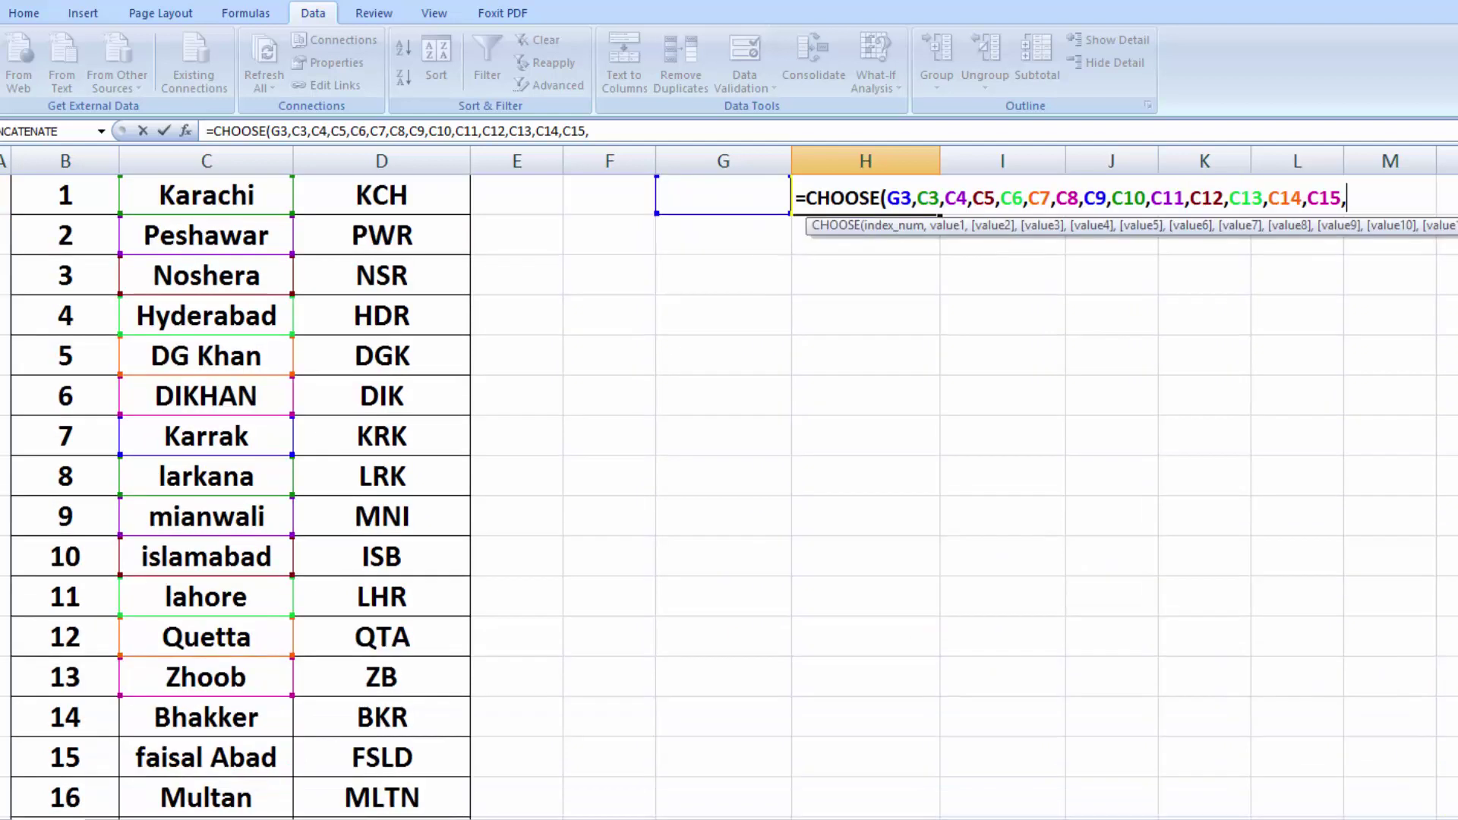
scroll(729, 494, down, 1)
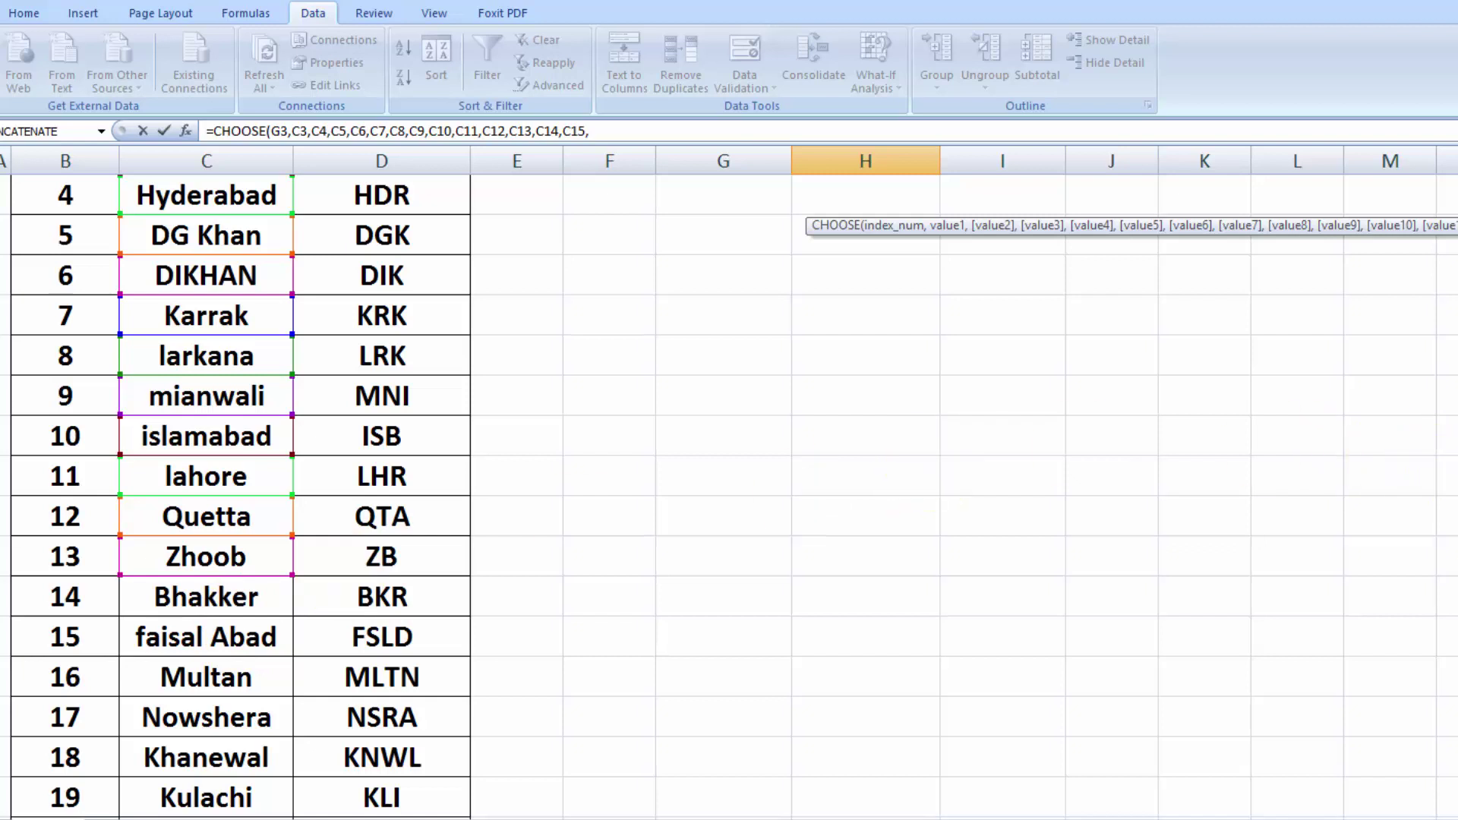
scroll(729, 493, up, 3)
scroll(729, 494, down, 1)
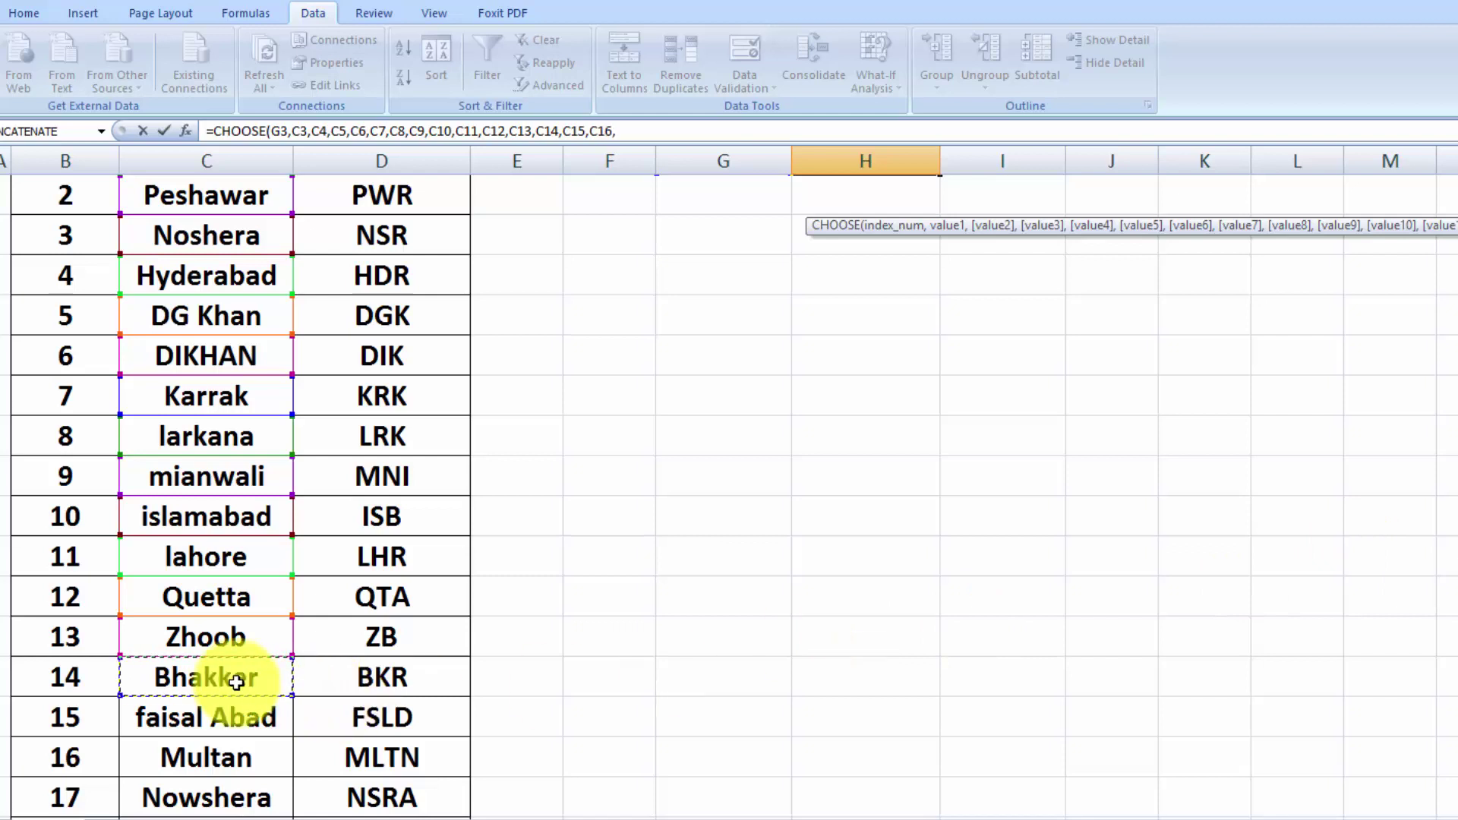
text(,)
click(237, 718)
text(,)
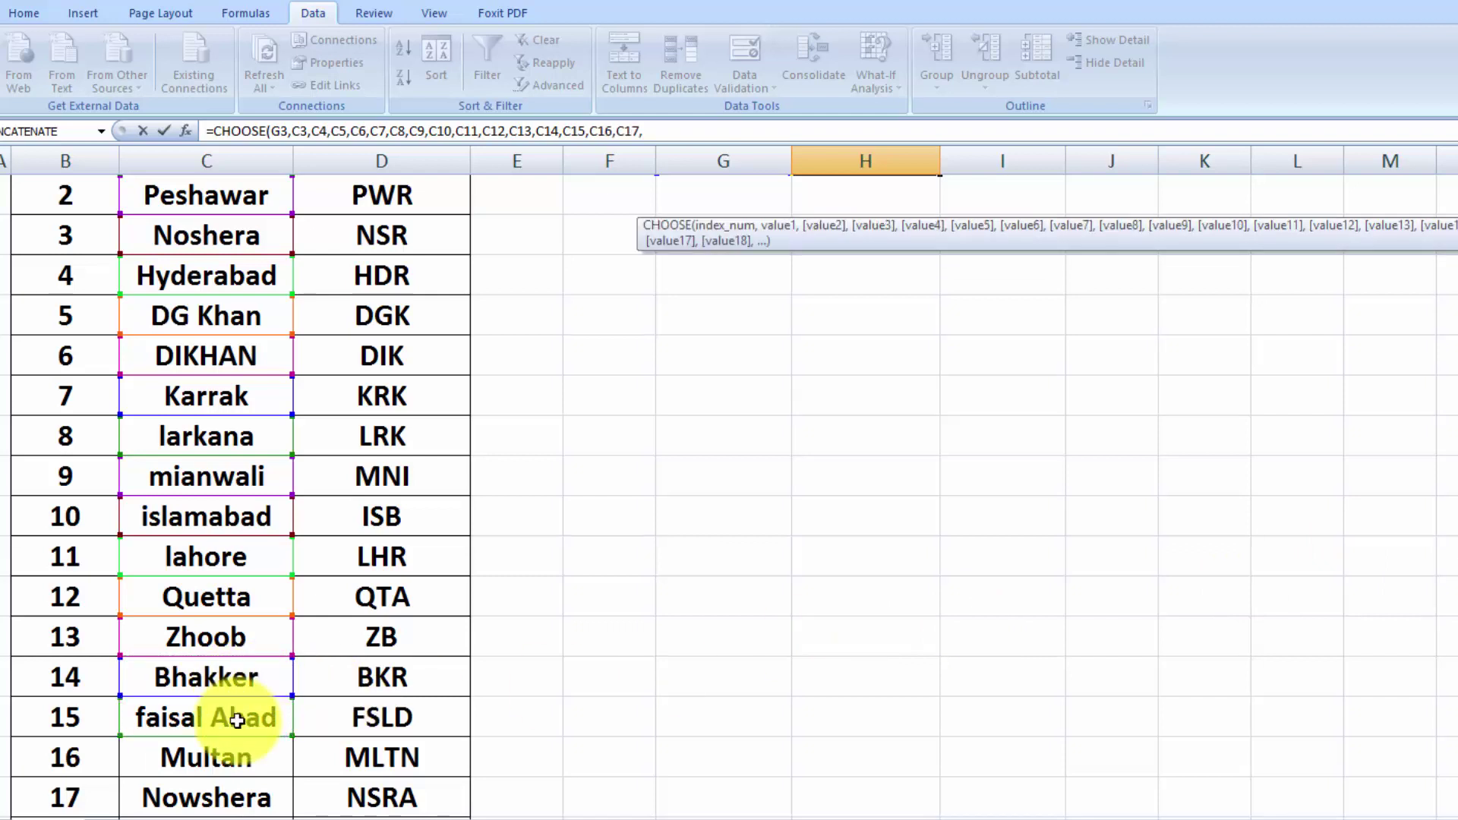
click(238, 772)
text(,)
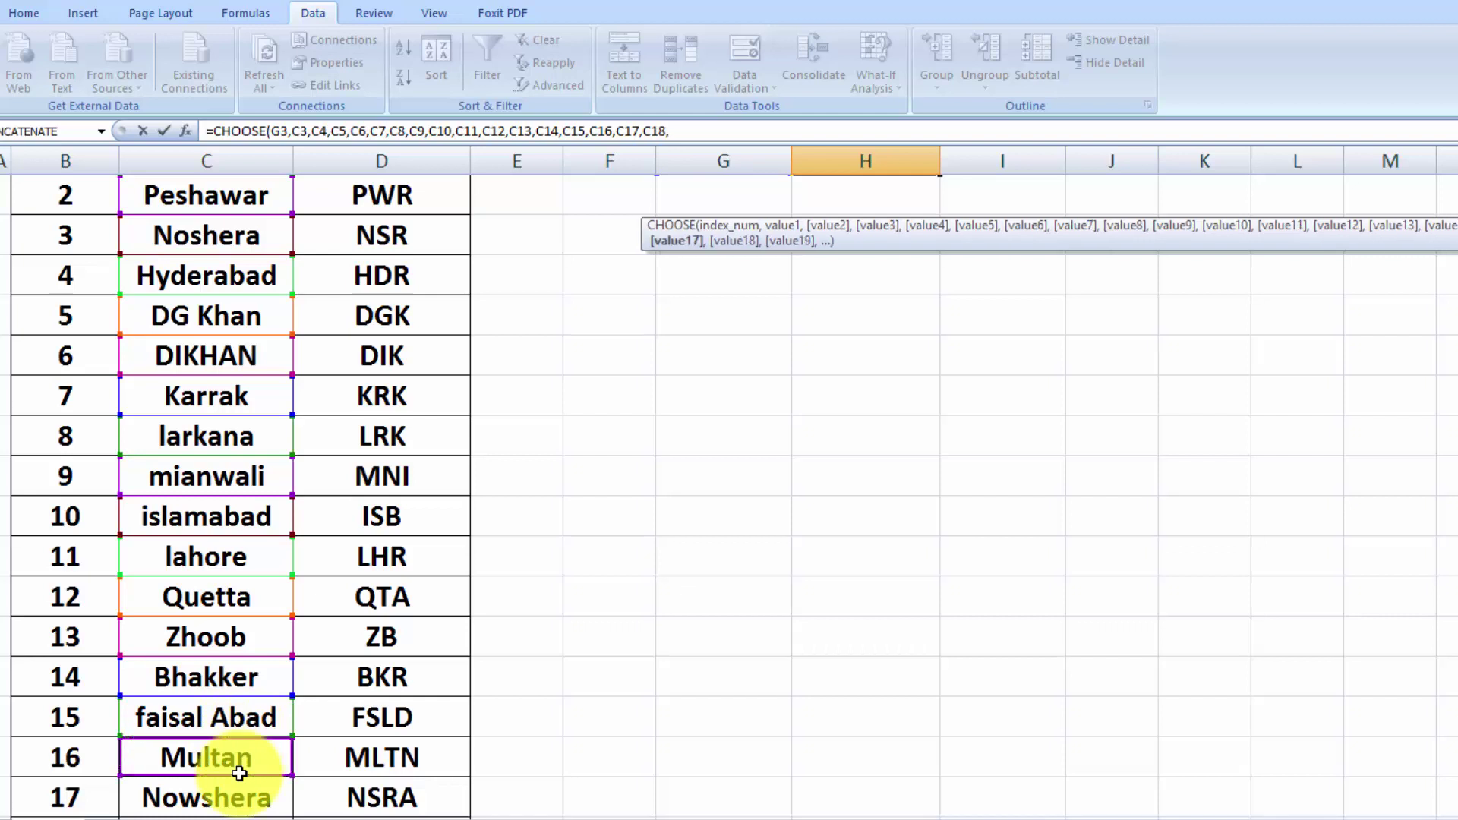
click(239, 796)
text(,)
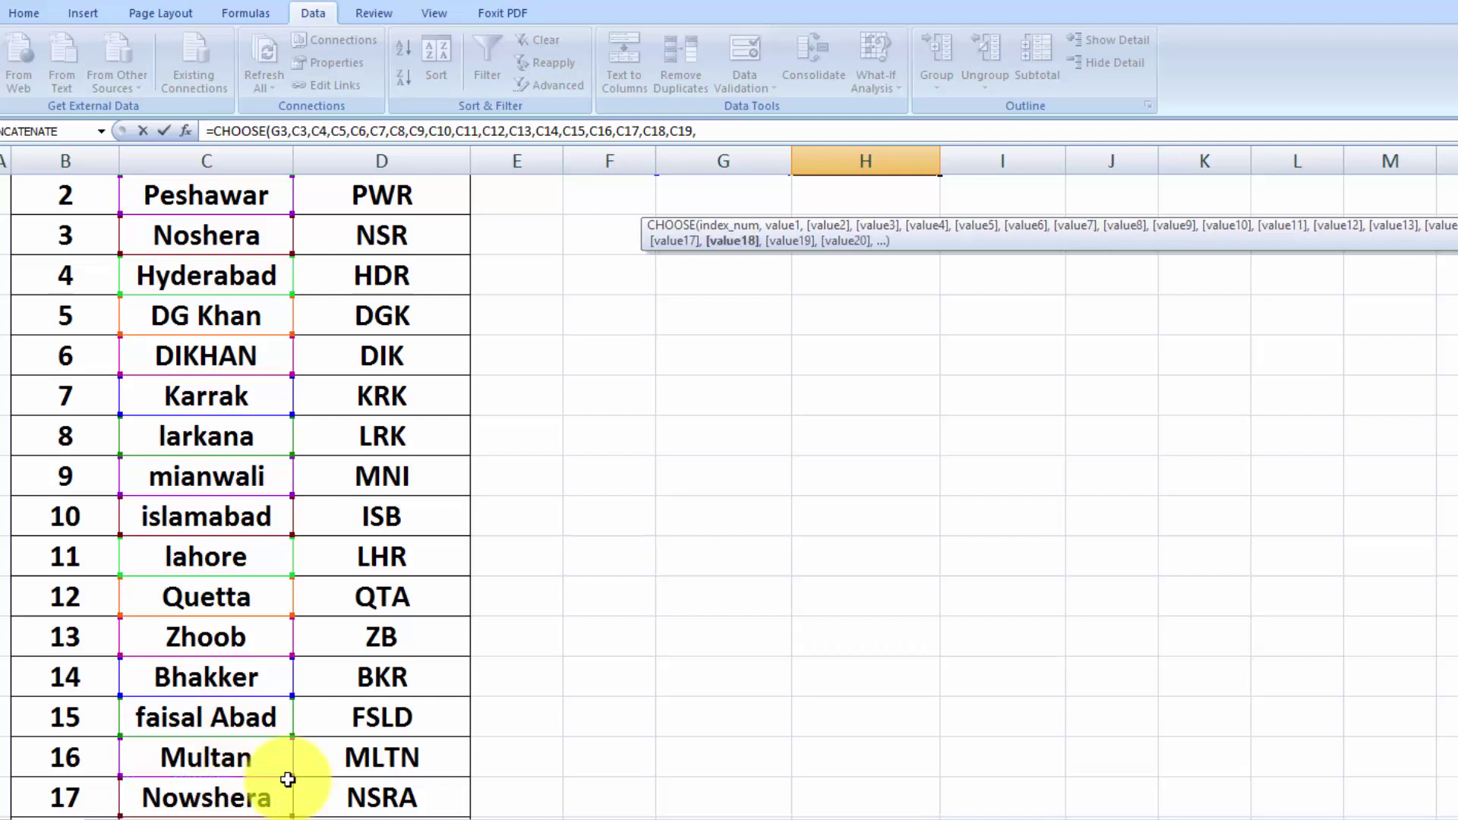
Step: Finish the CHOOSE formula in H3 with C20 and C22 as its last values, and enter it
scroll(237, 492, down, 2)
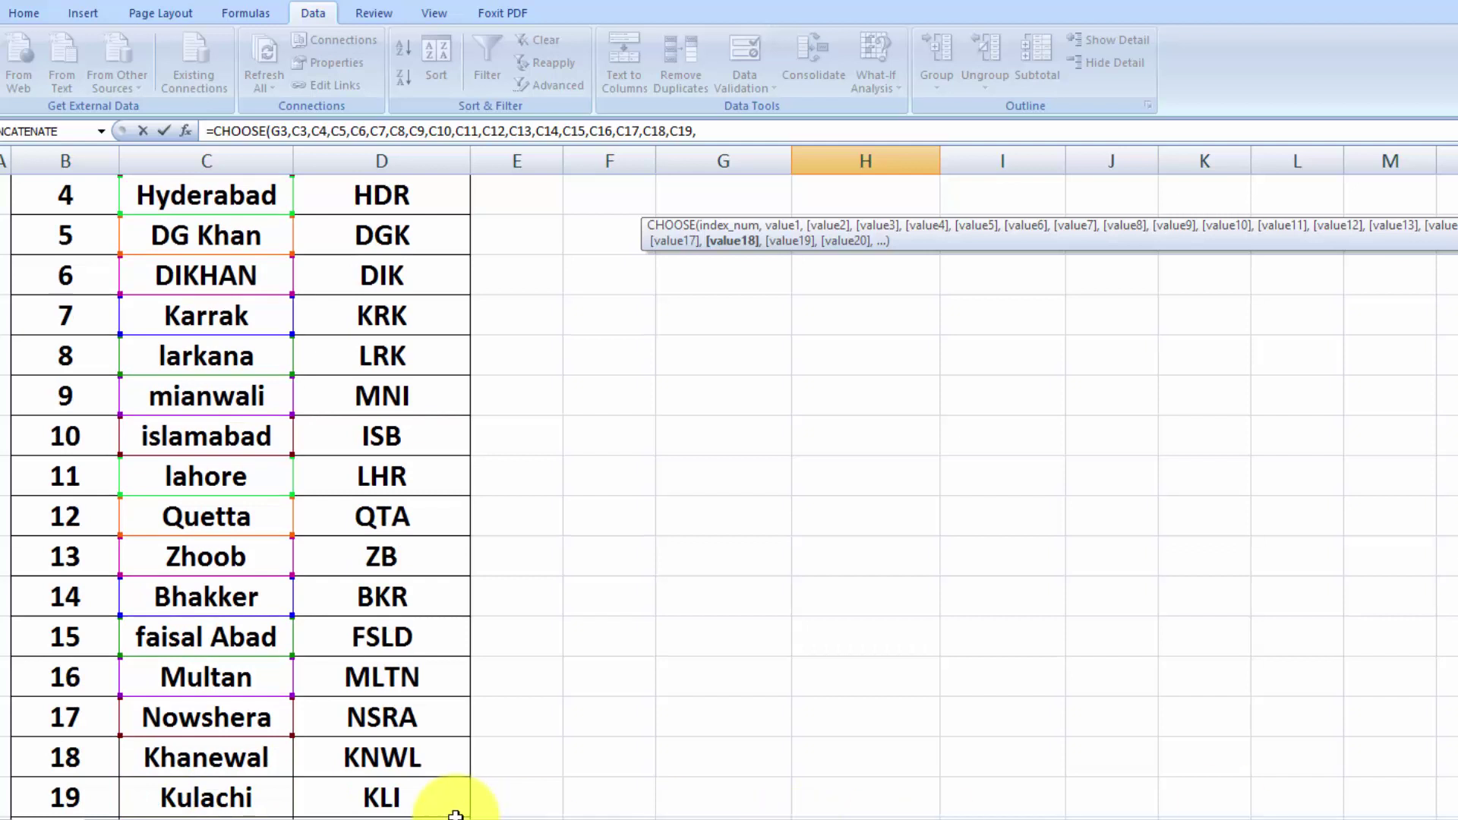
click(266, 760)
text(,)
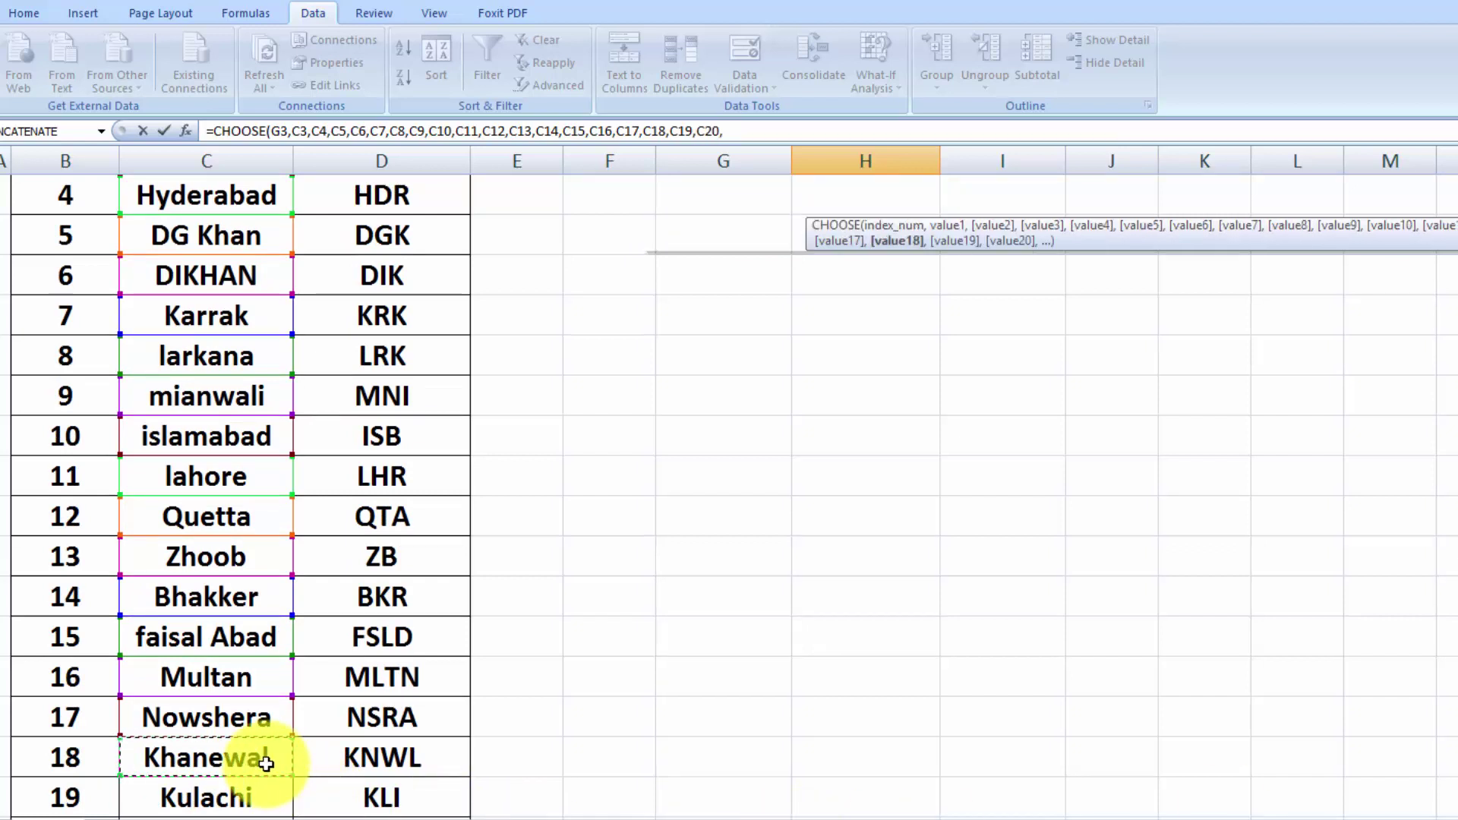
click(285, 798)
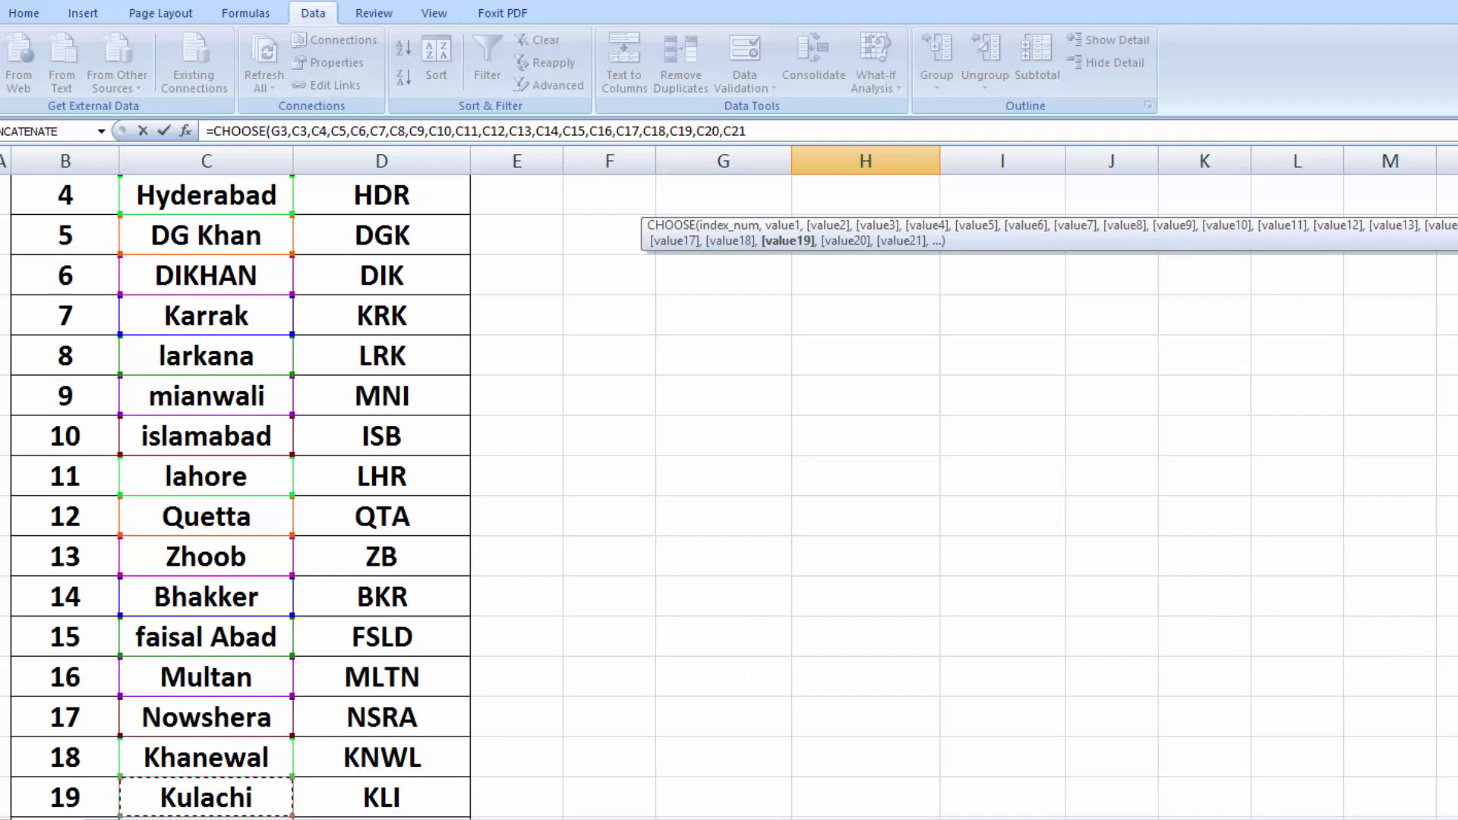
scroll(241, 494, down, 2)
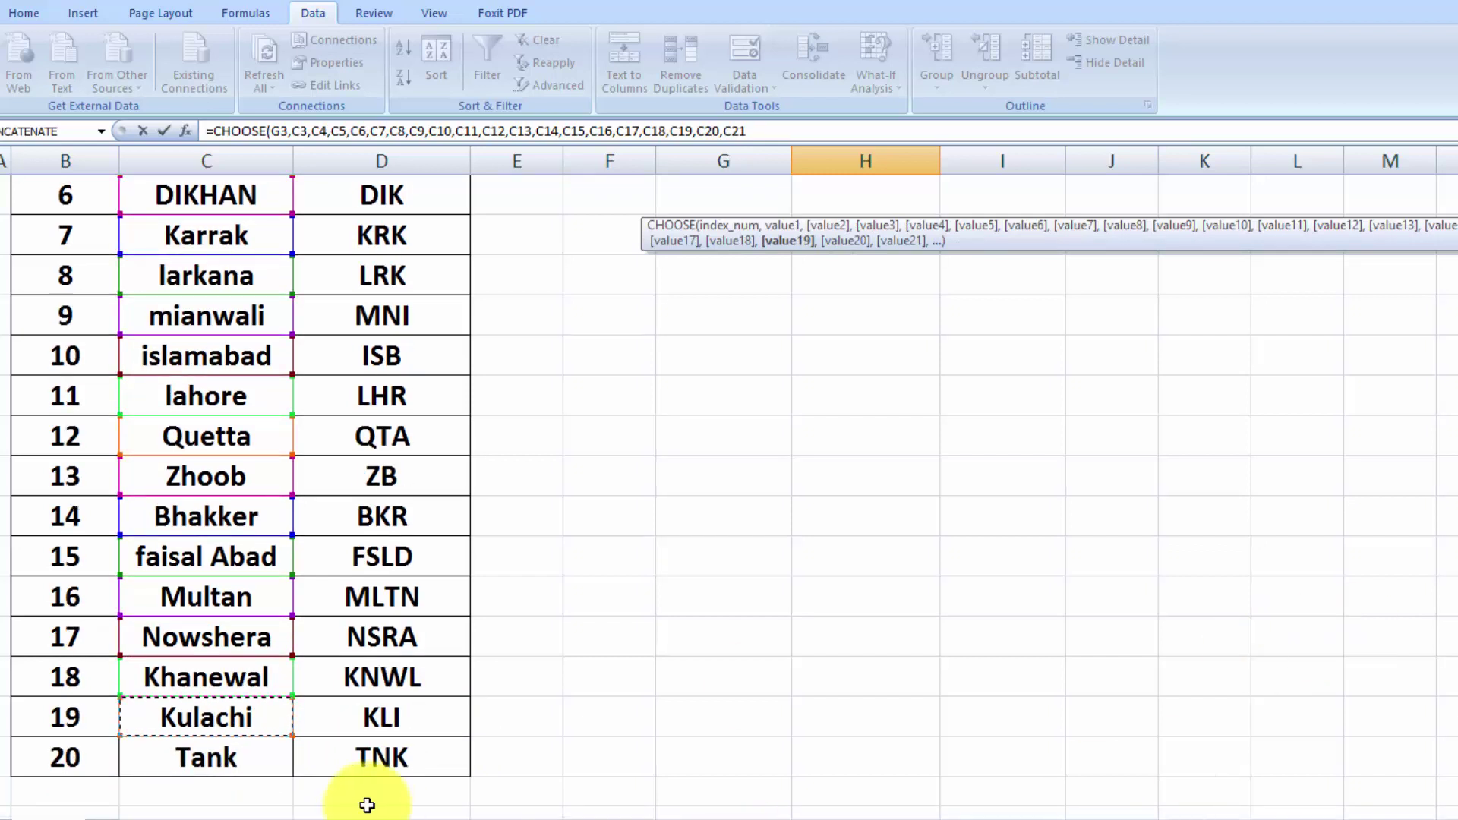
click(265, 772)
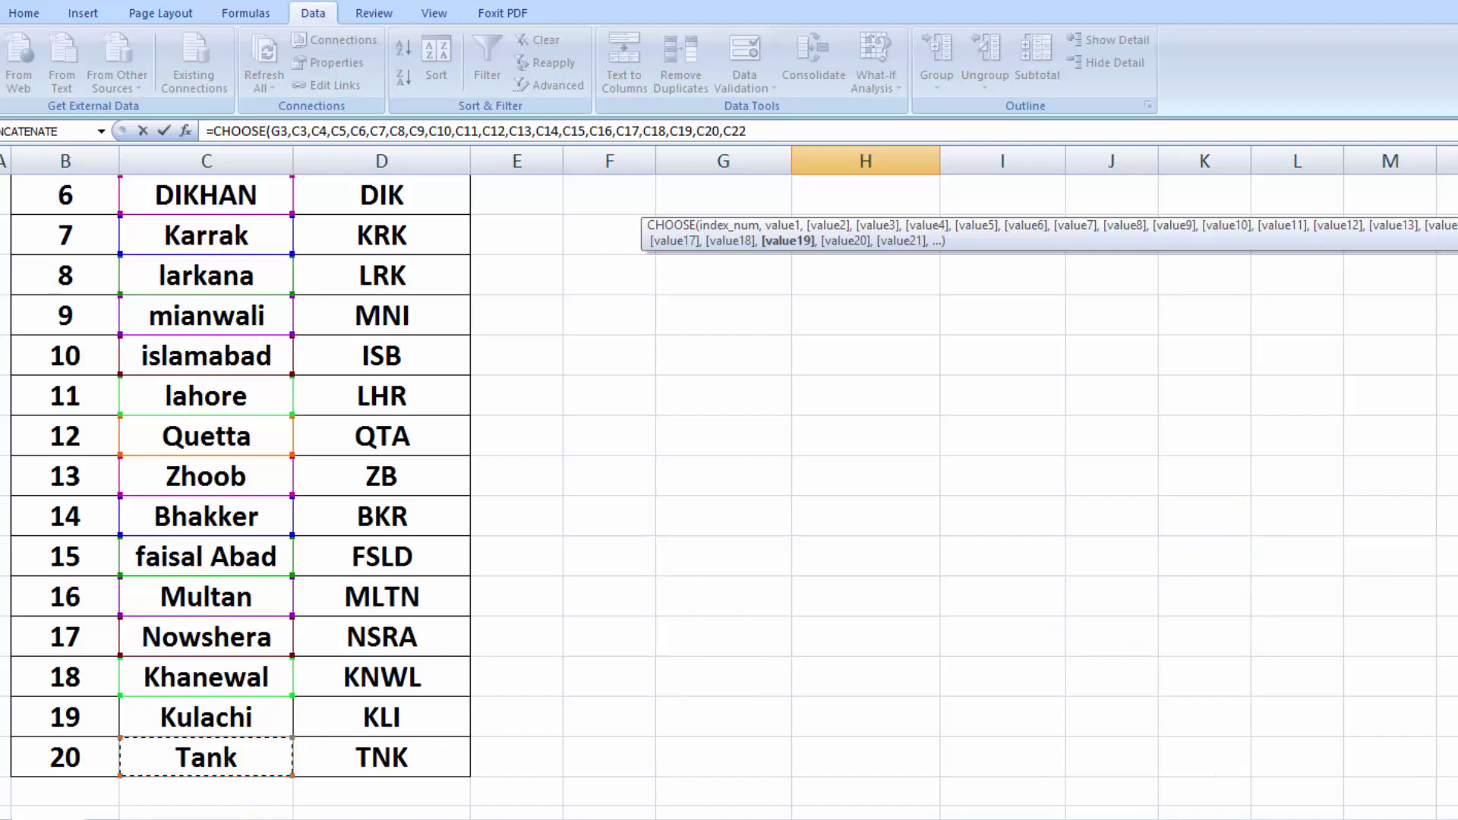
scroll(730, 494, up, 2)
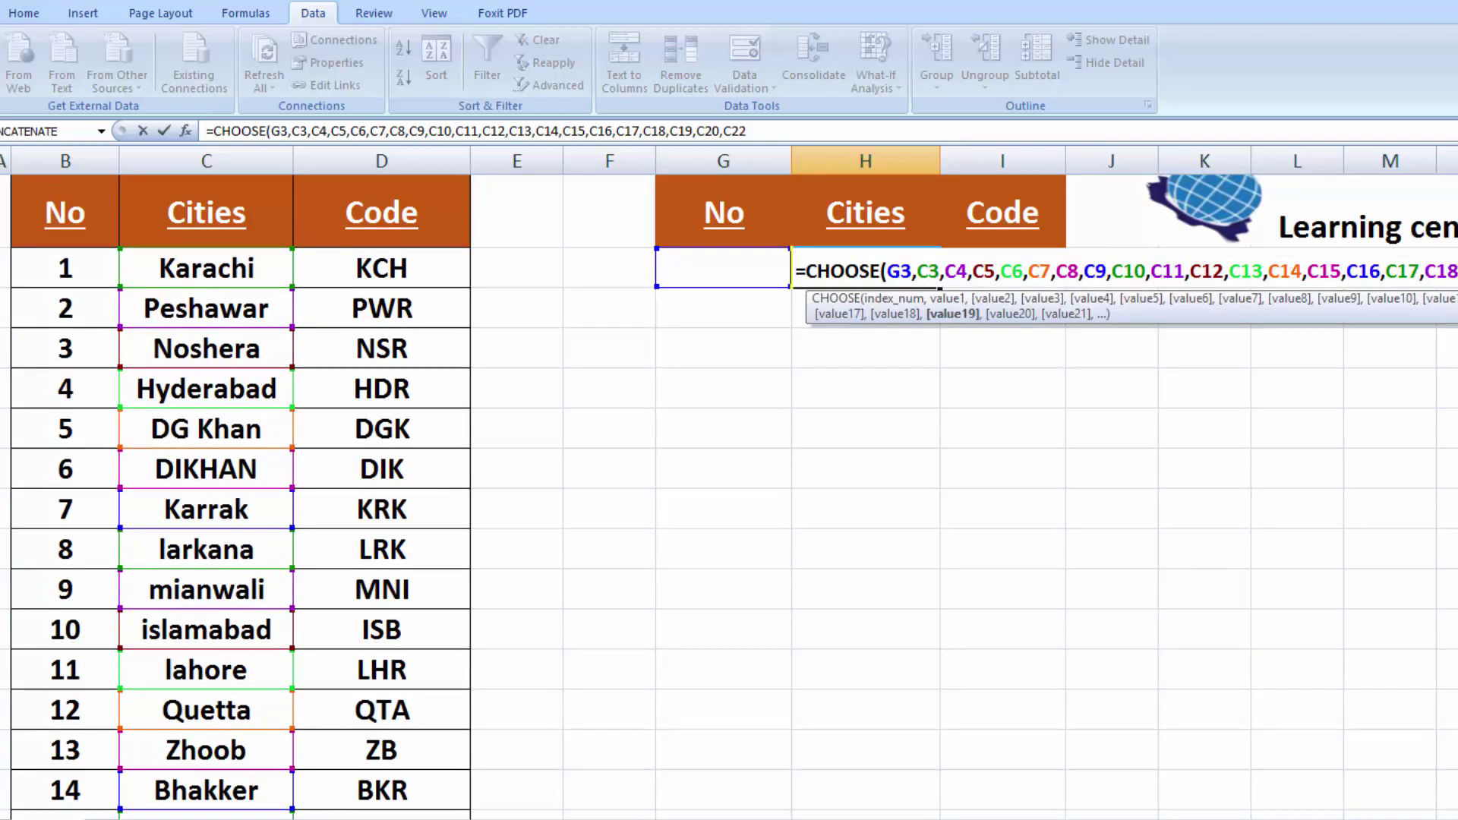
text())
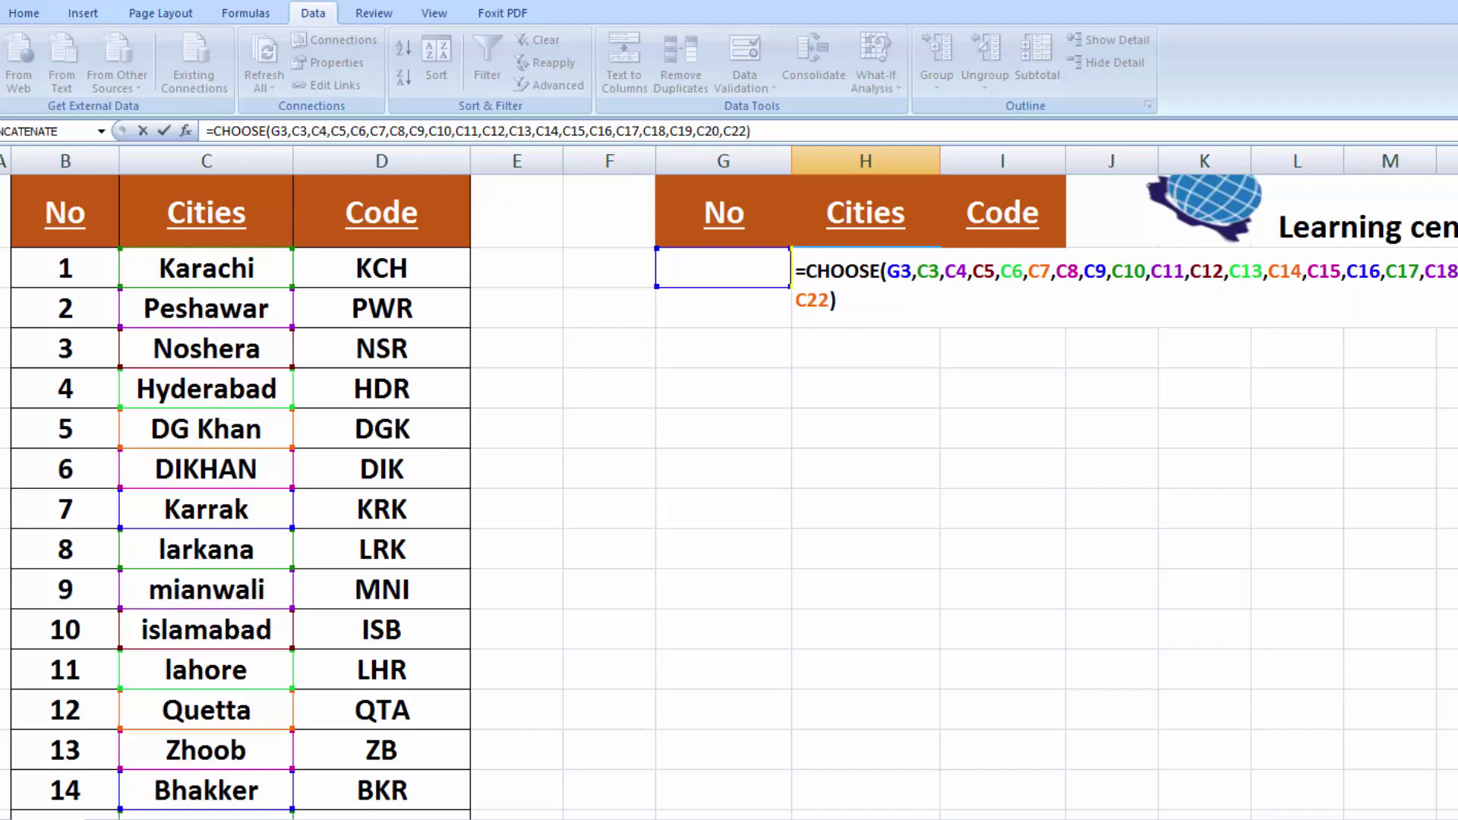
key(Return)
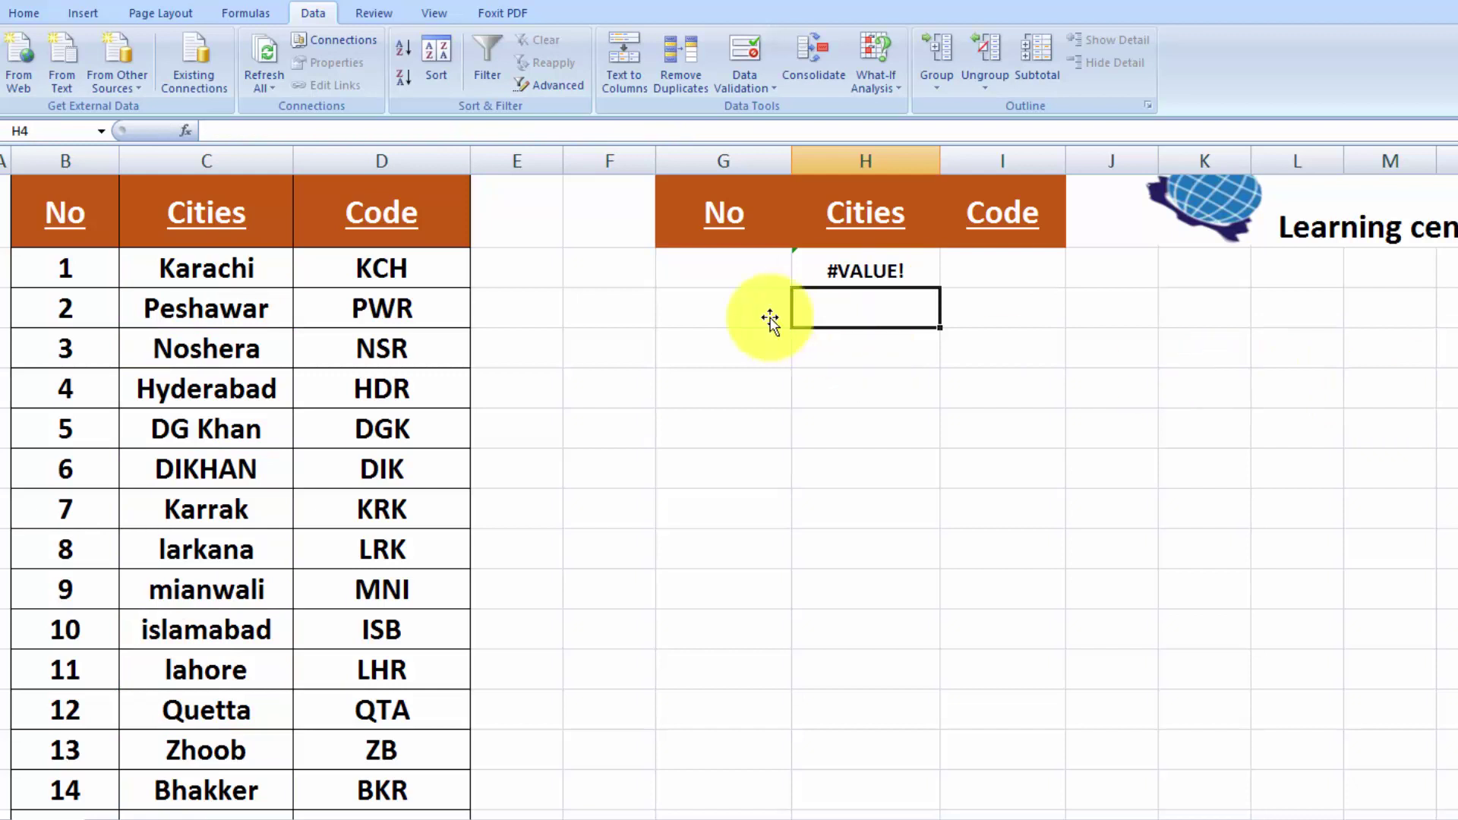
Step: Choose number 6 from the drop-down list in cell G3
click(753, 270)
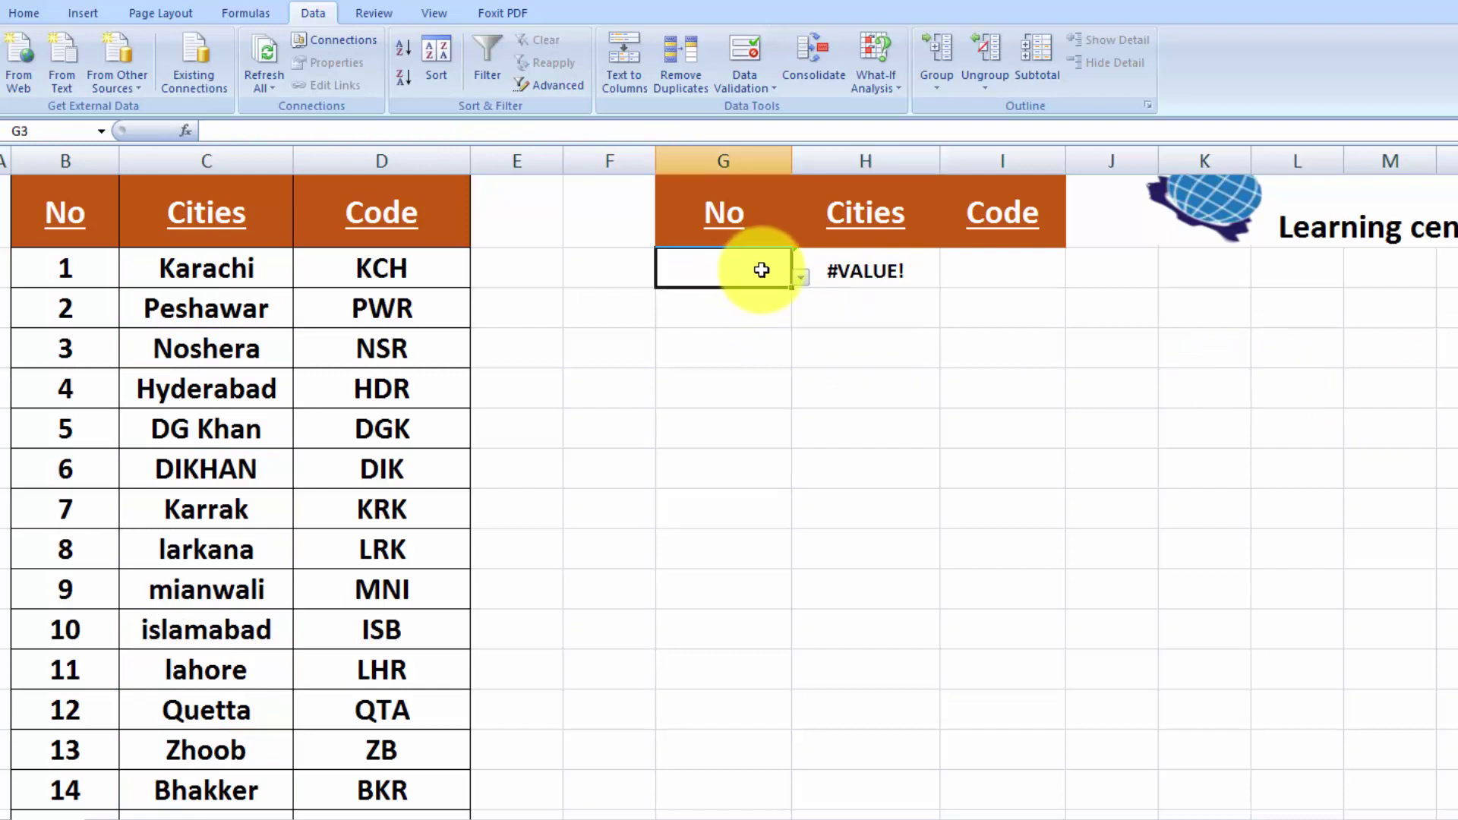
click(801, 277)
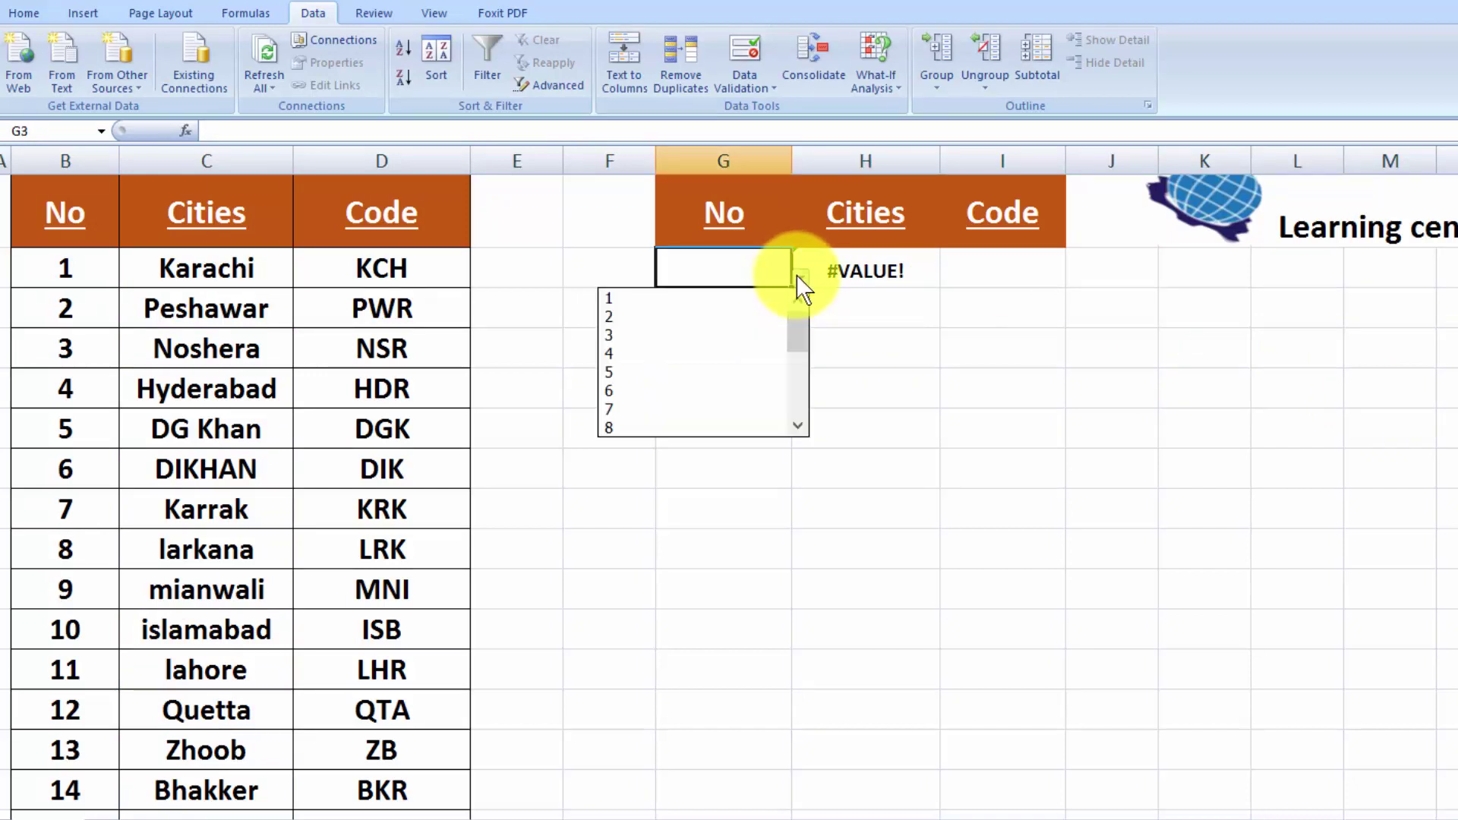
click(703, 391)
Step: Start a CHOOSE formula in cell I3 under Code, using G3 as the index number
click(974, 371)
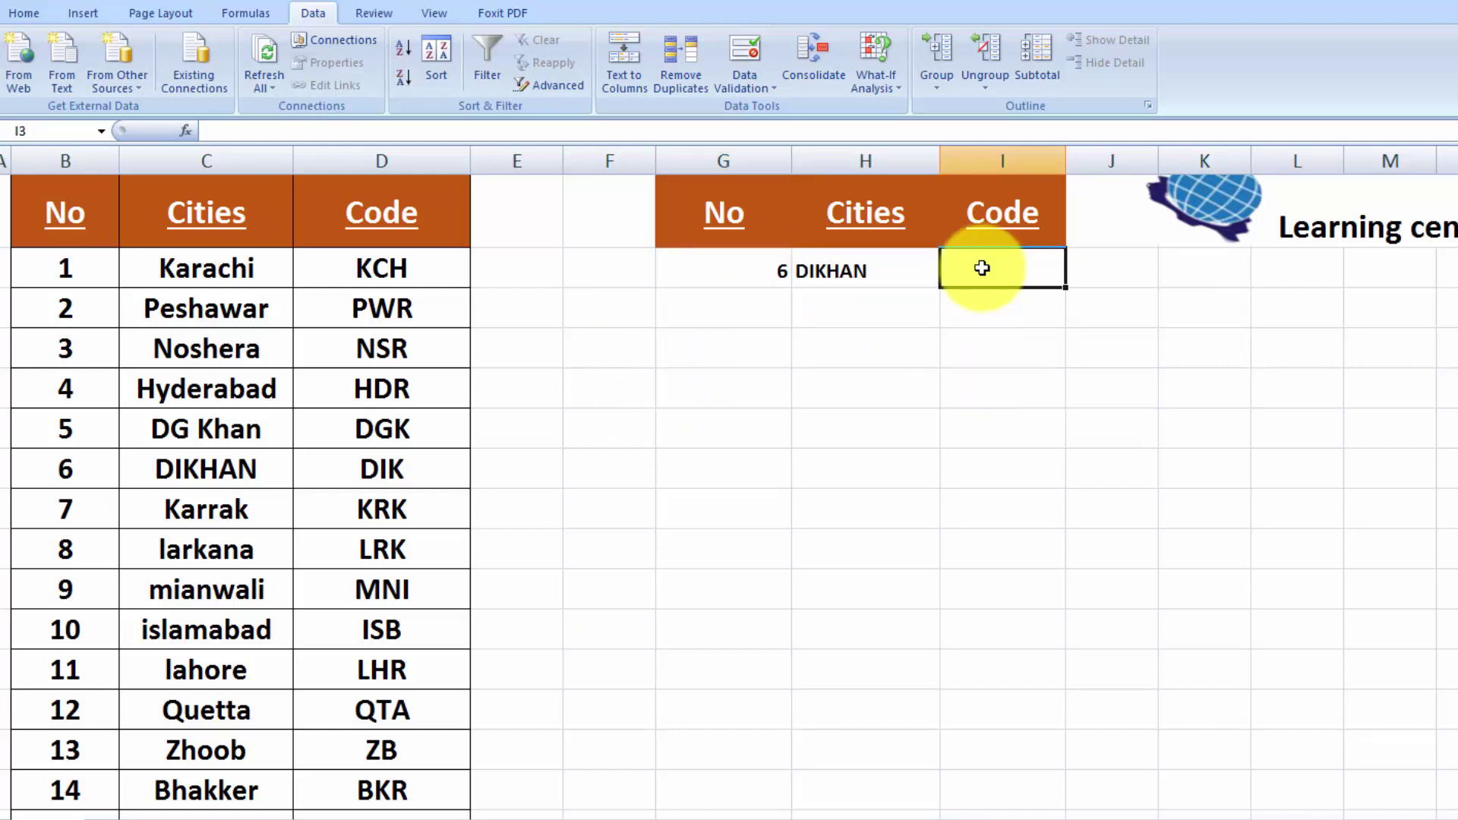
text(=)
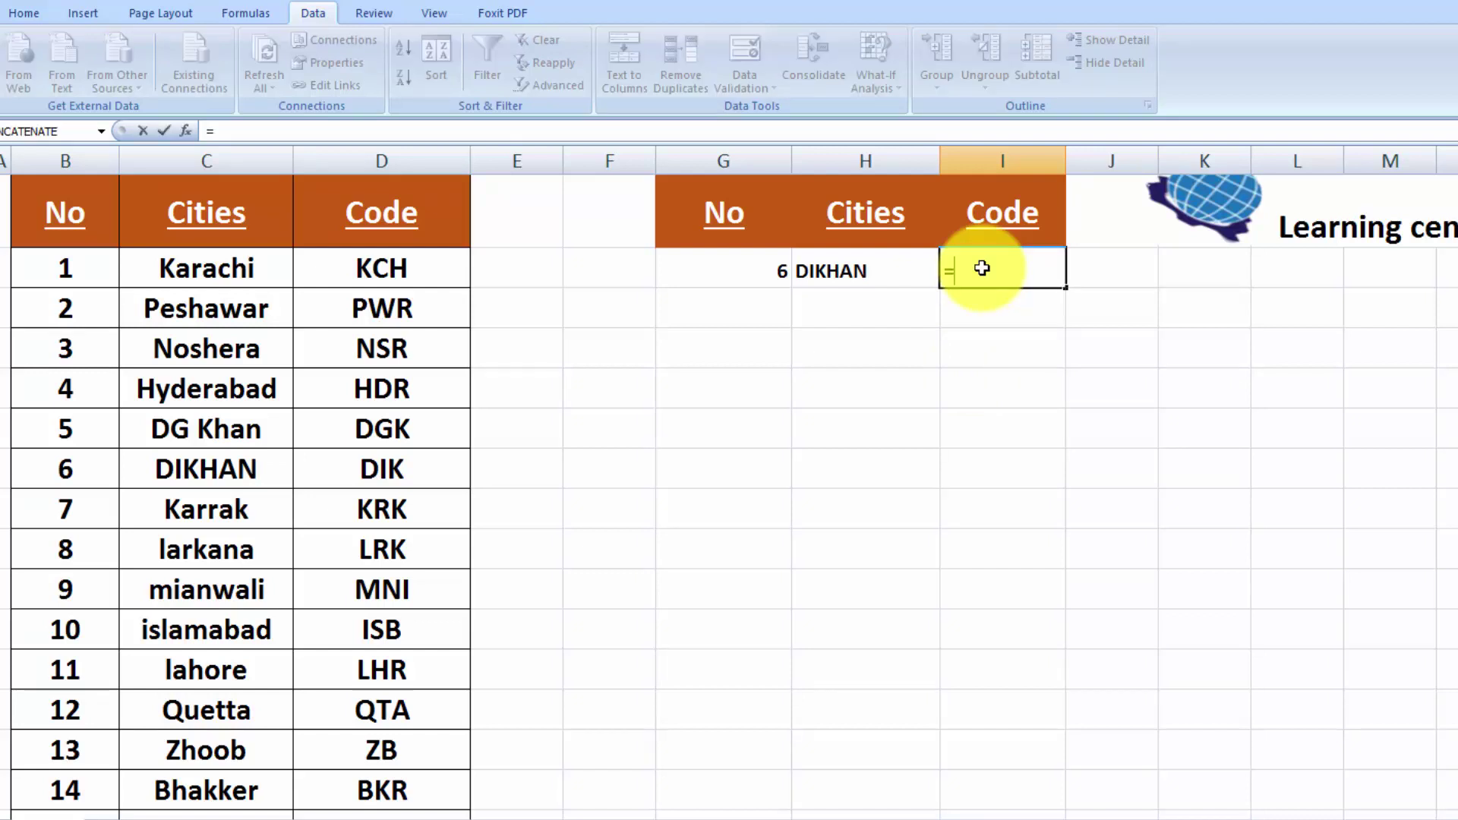
text(choo)
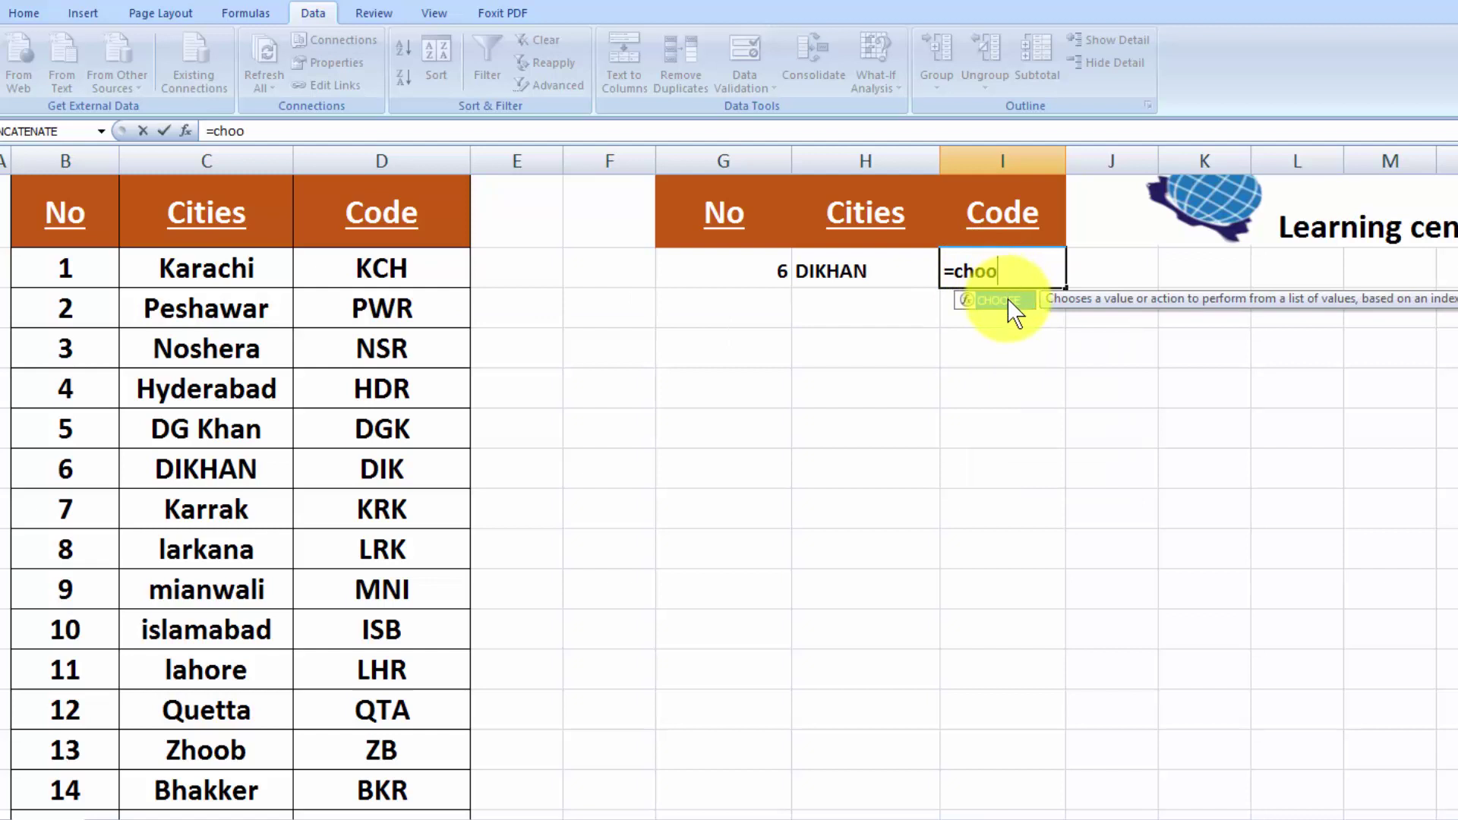
double_click(1001, 300)
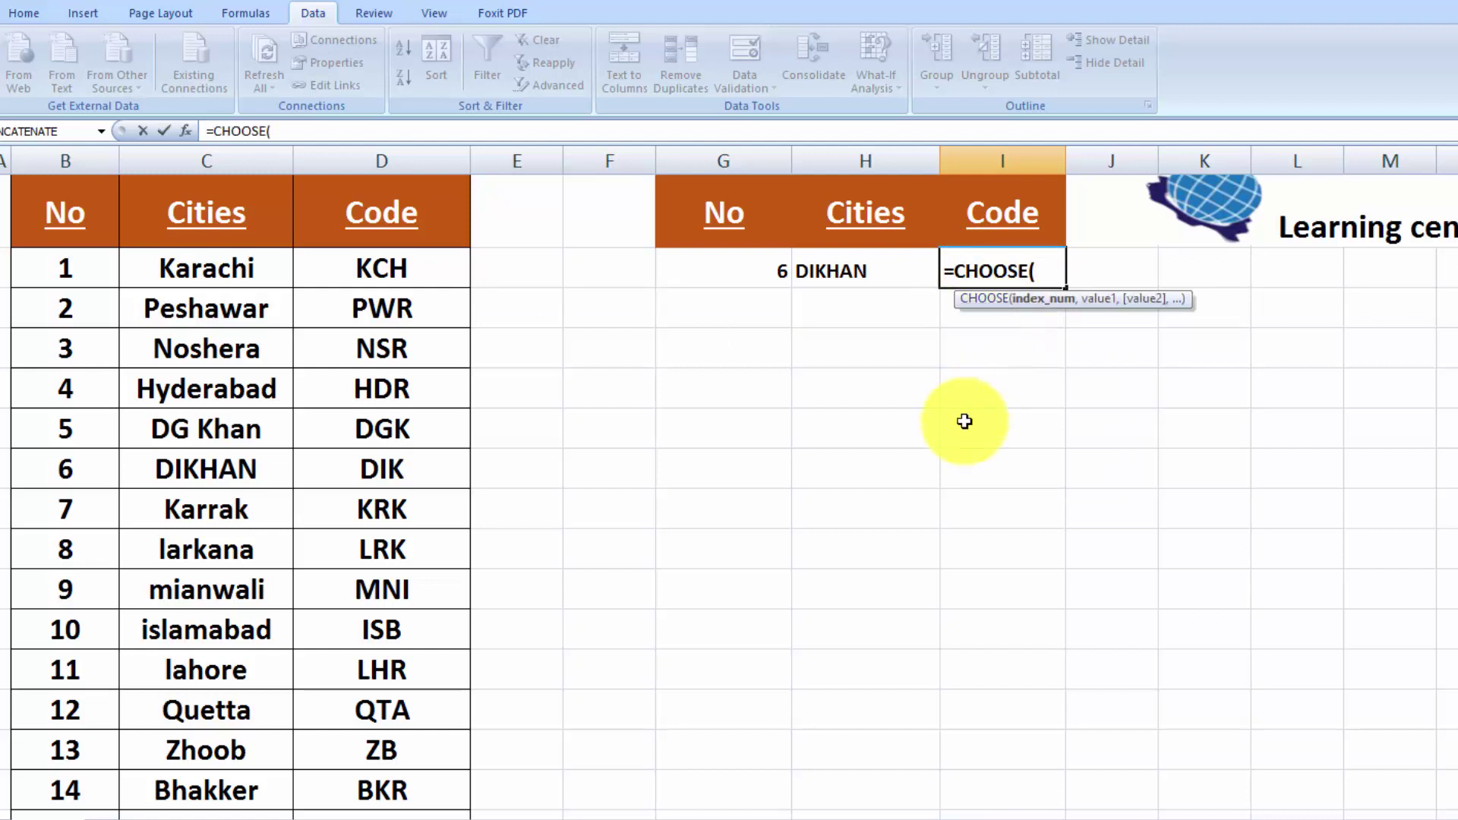
click(765, 268)
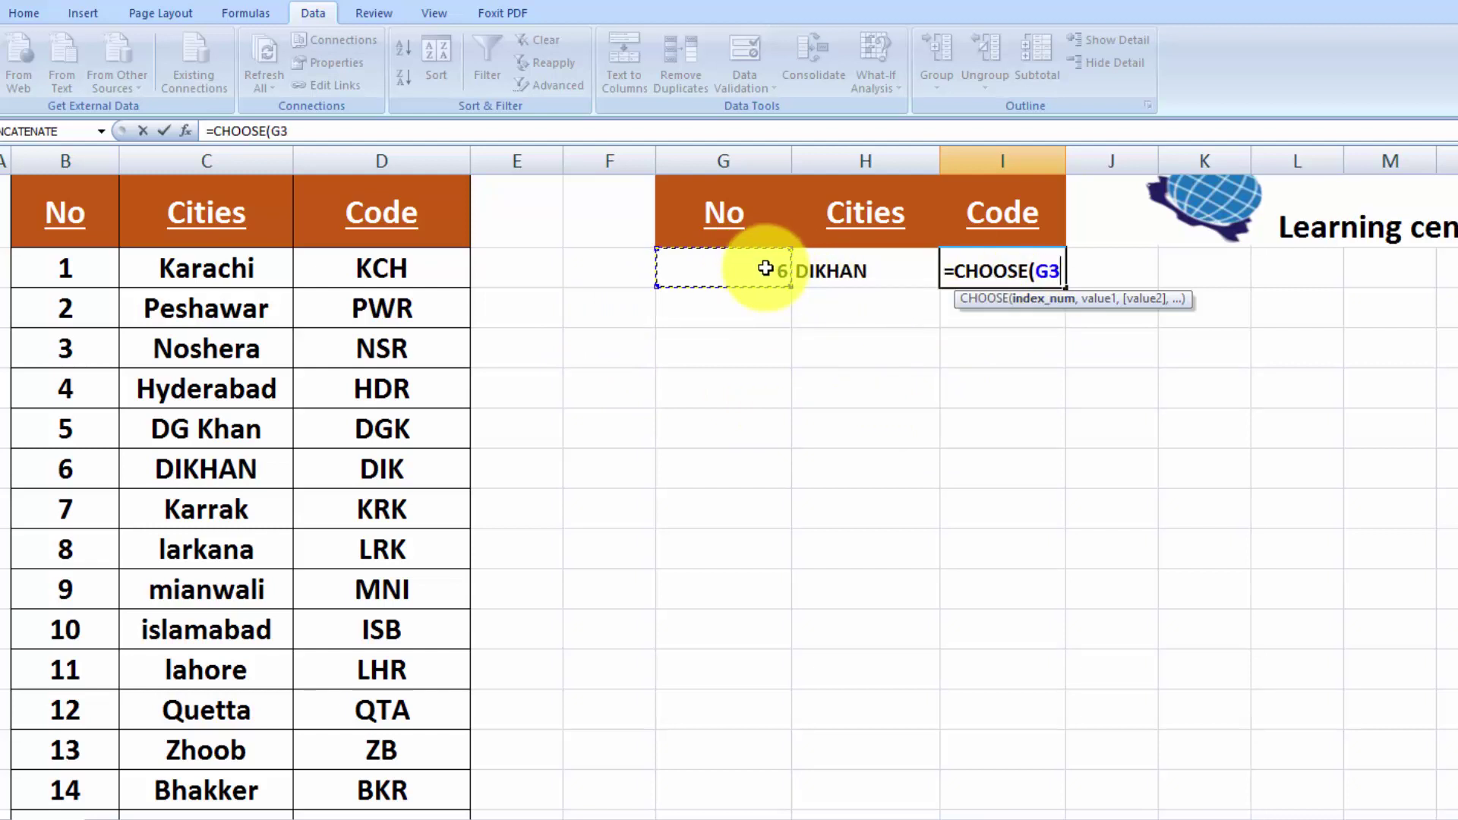
text(,)
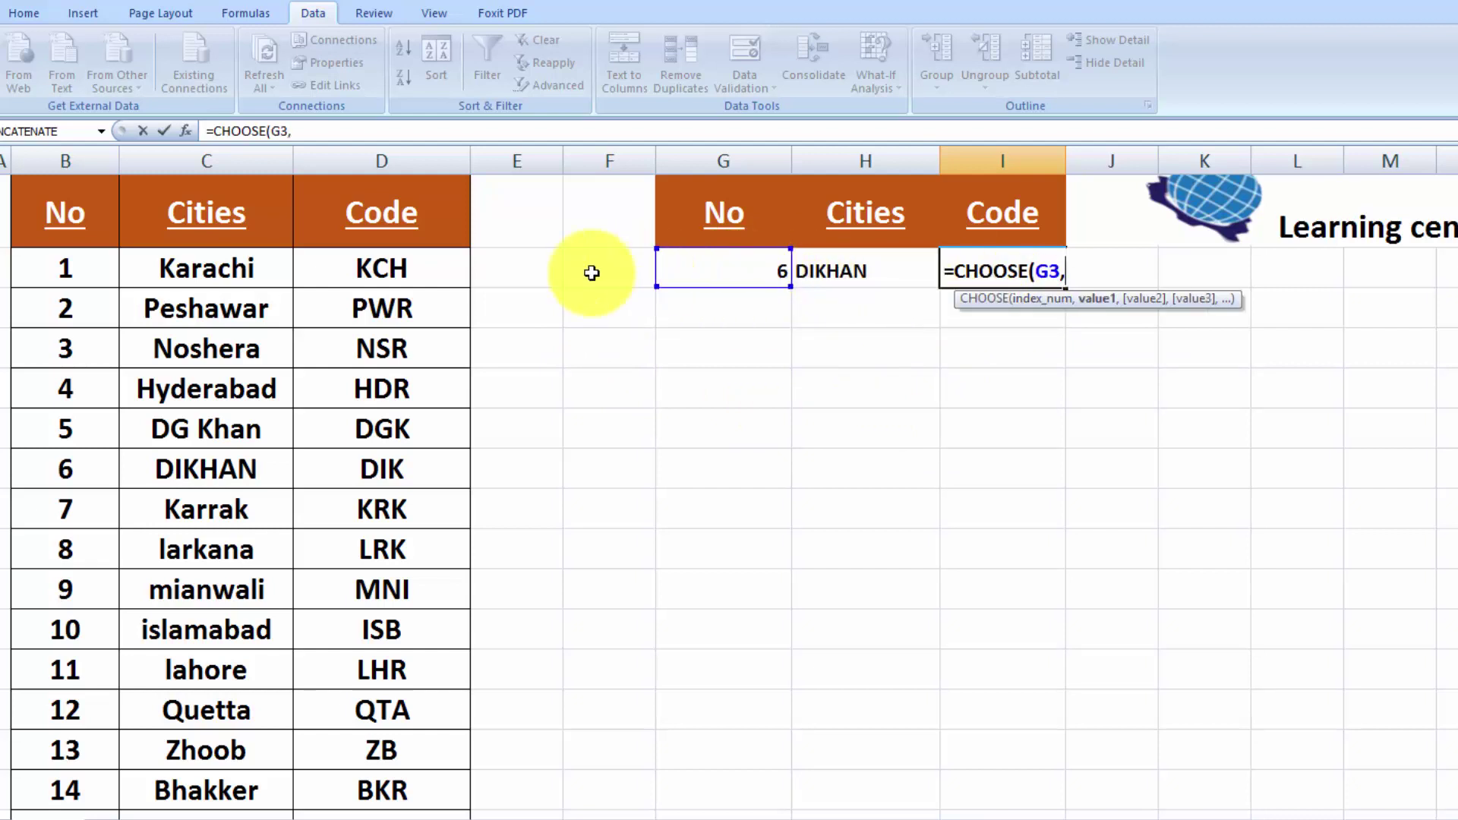
Step: Add code cells D3, D4, D5 and D6 as the first four values of the CHOOSE formula in I3
click(424, 270)
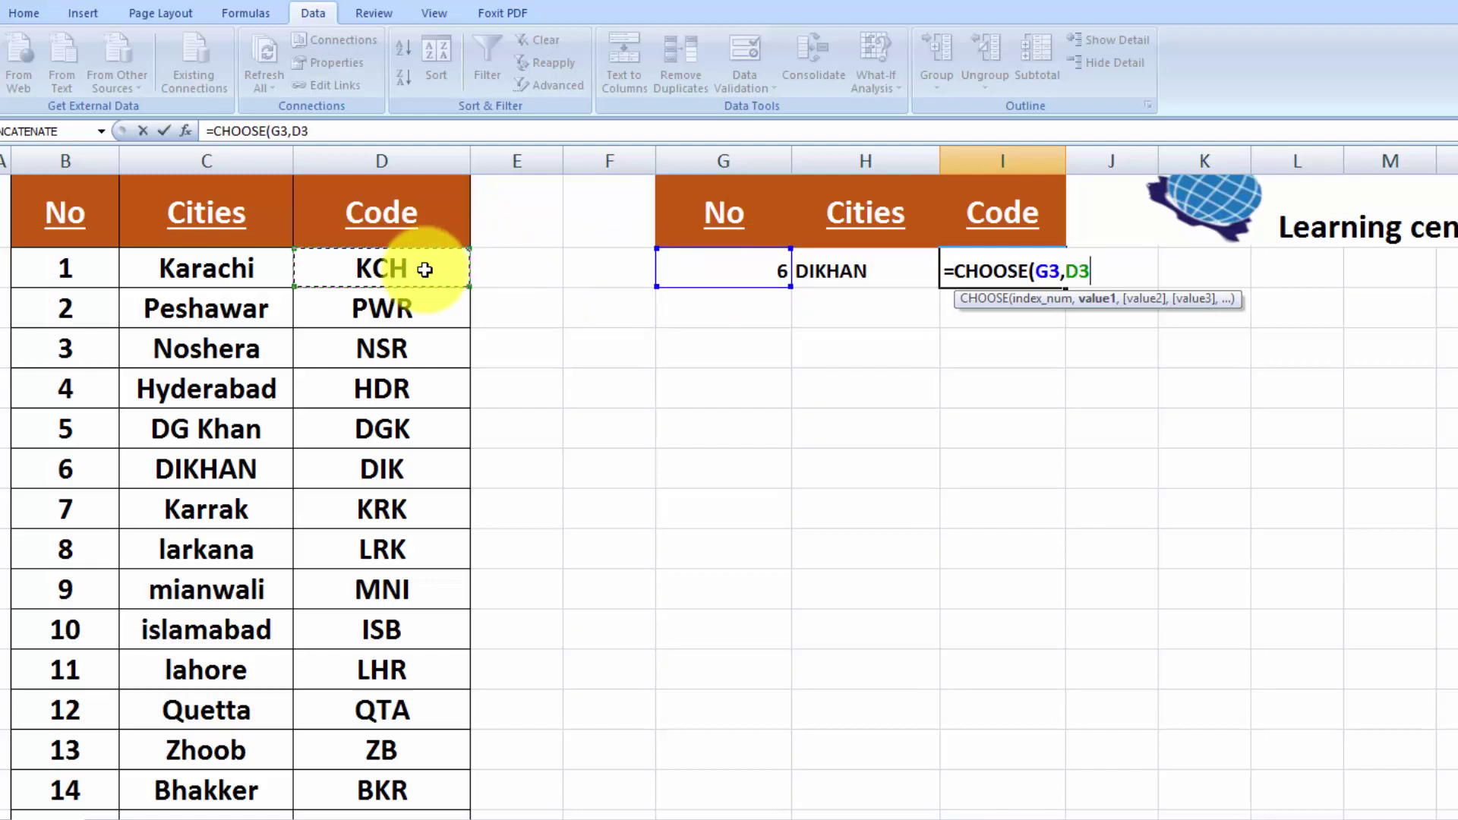
text(,)
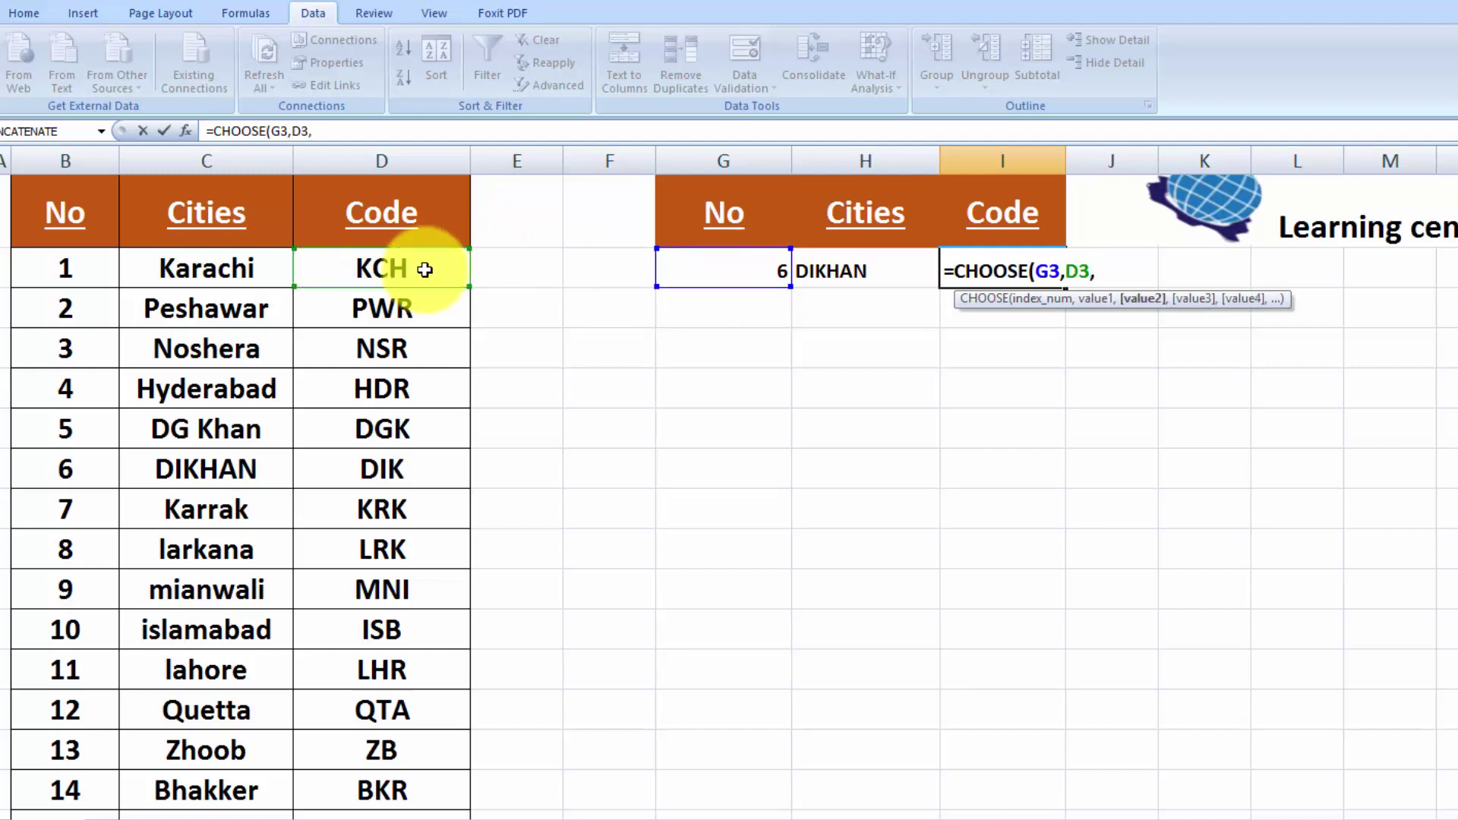
click(428, 310)
text(,)
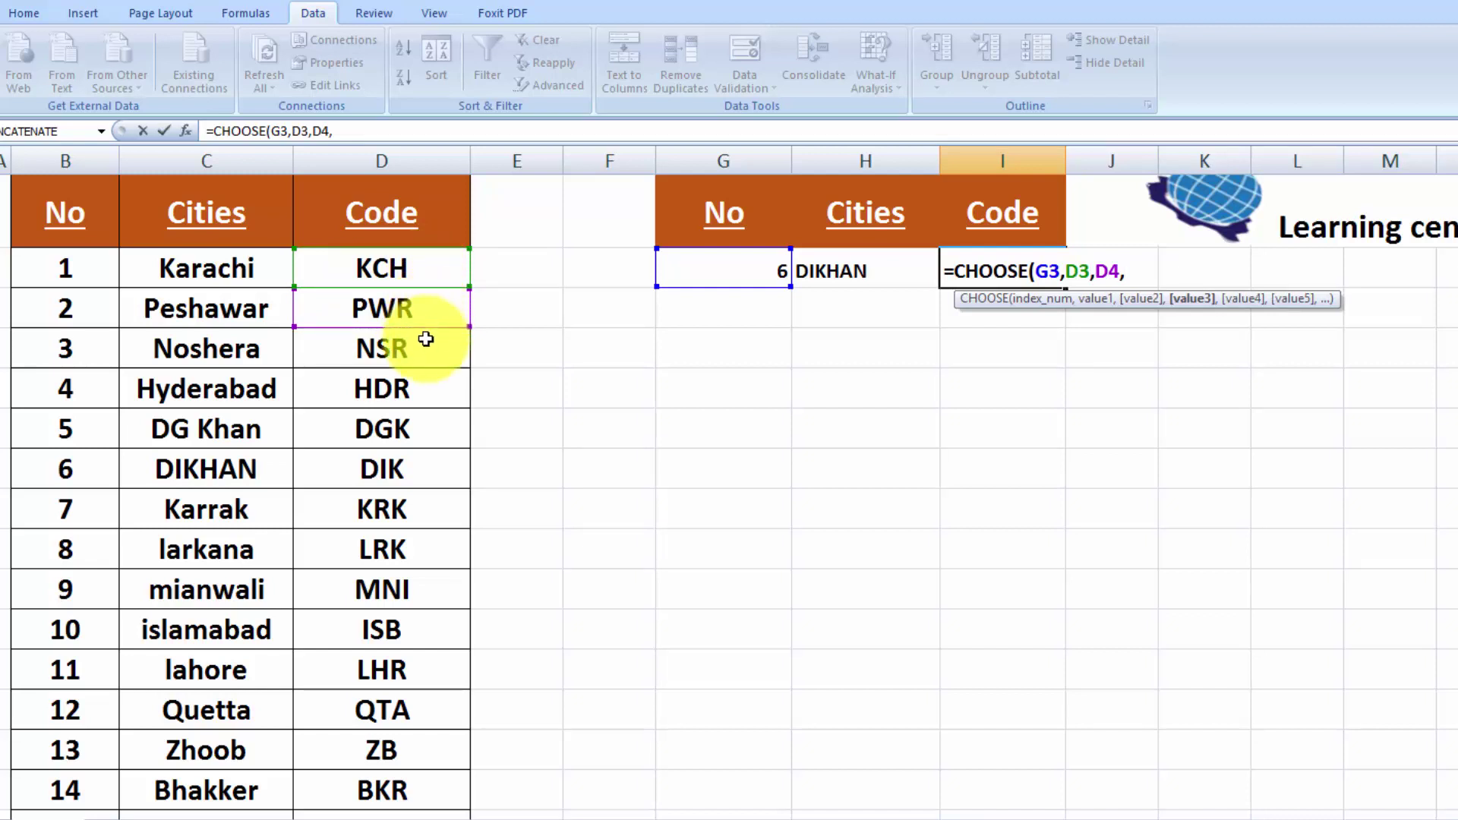
click(425, 346)
text(,)
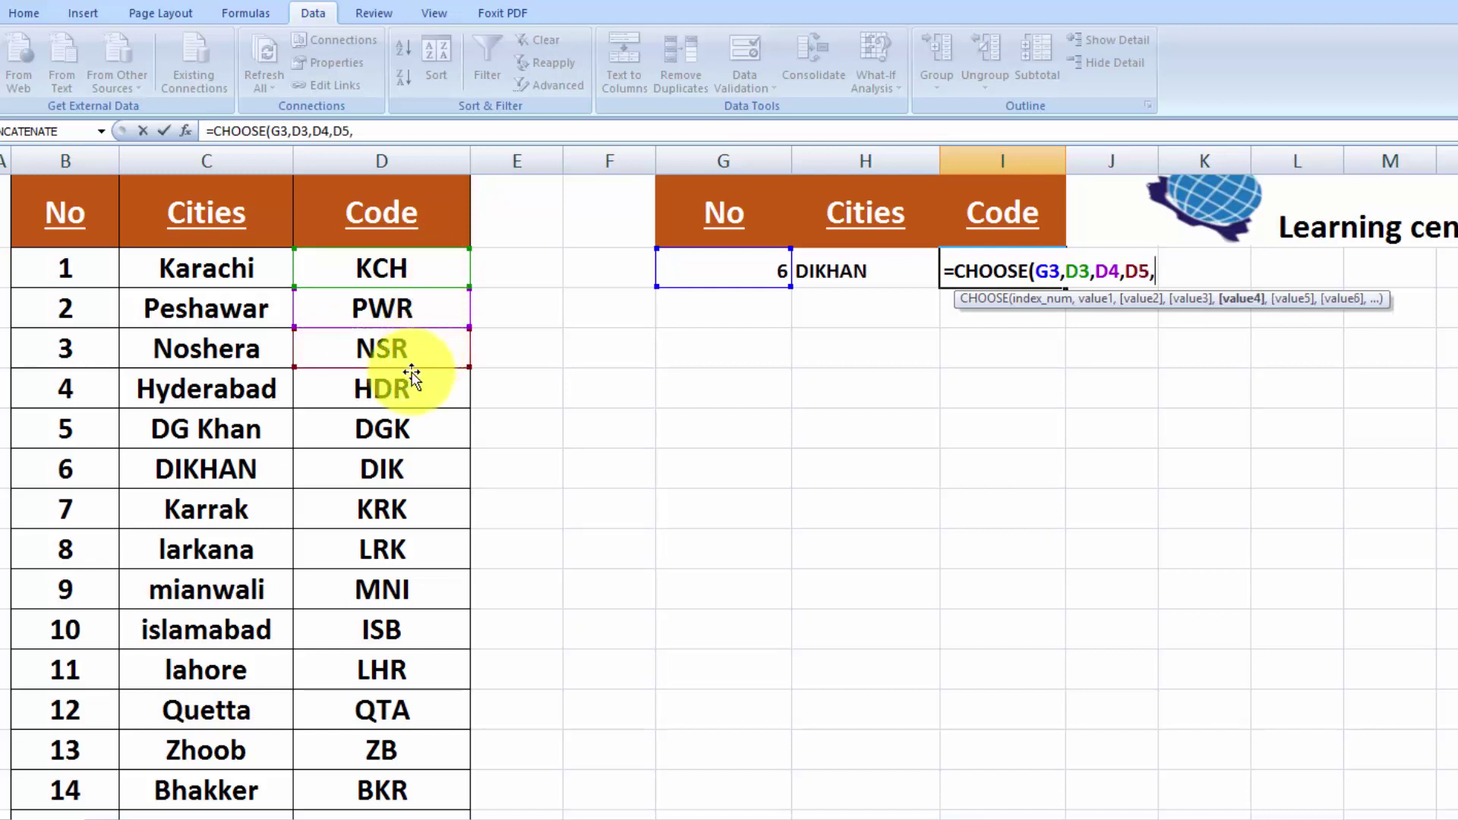
click(401, 388)
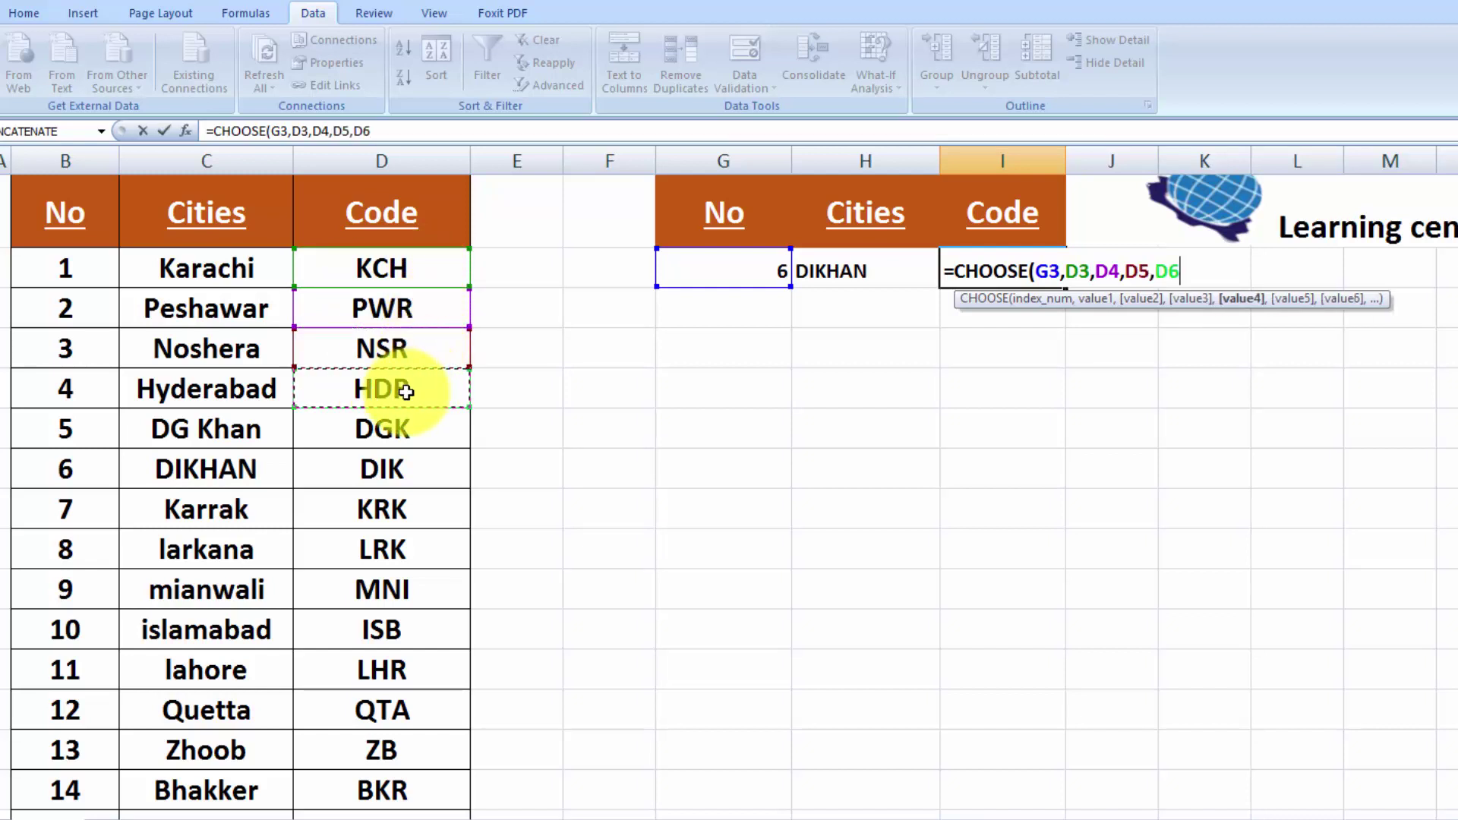
text(,)
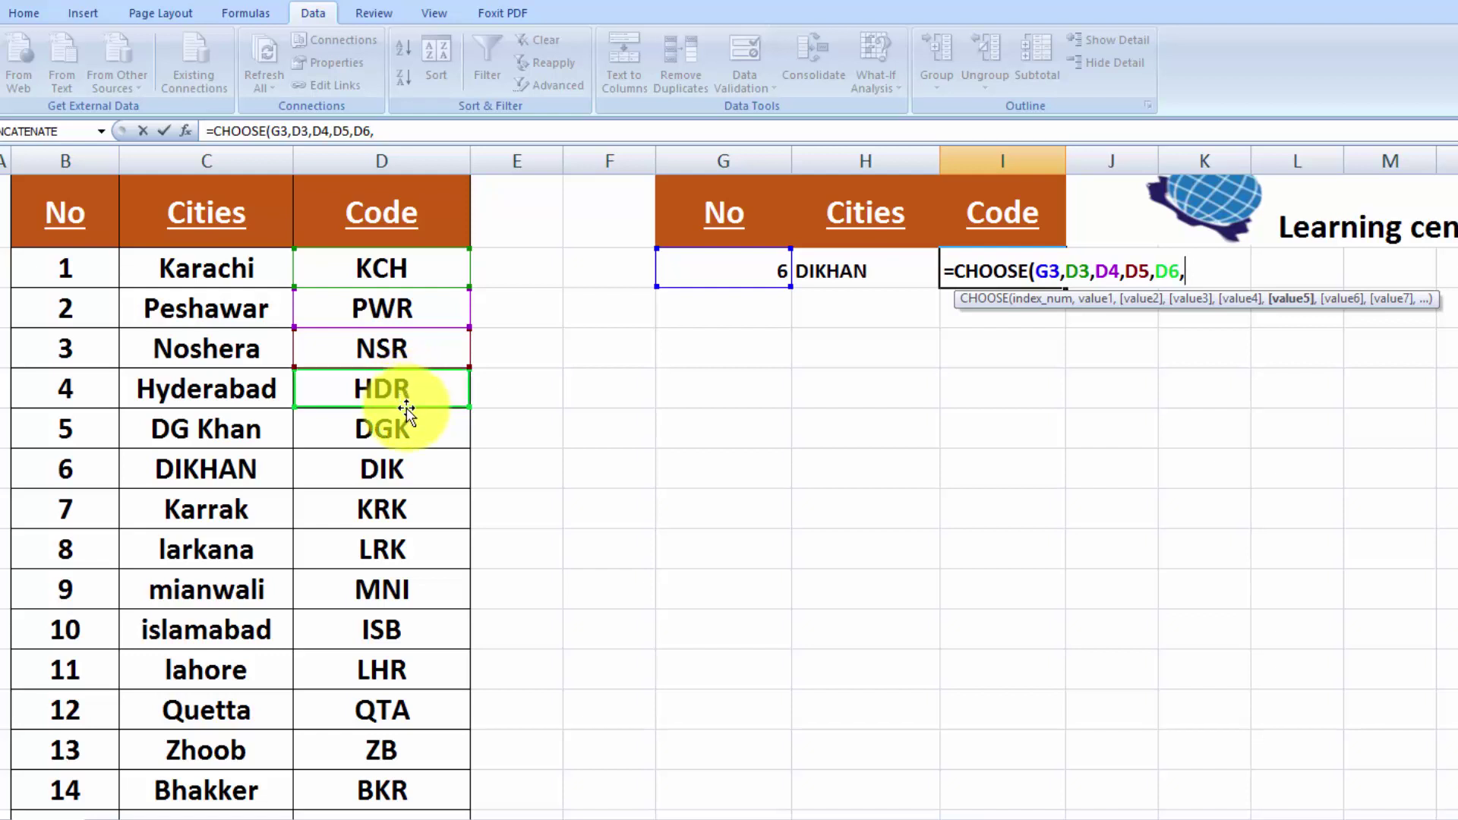
Step: Continue the CHOOSE formula's values in I3 with code cells D7, D8, D9 and D10
click(406, 429)
text(,)
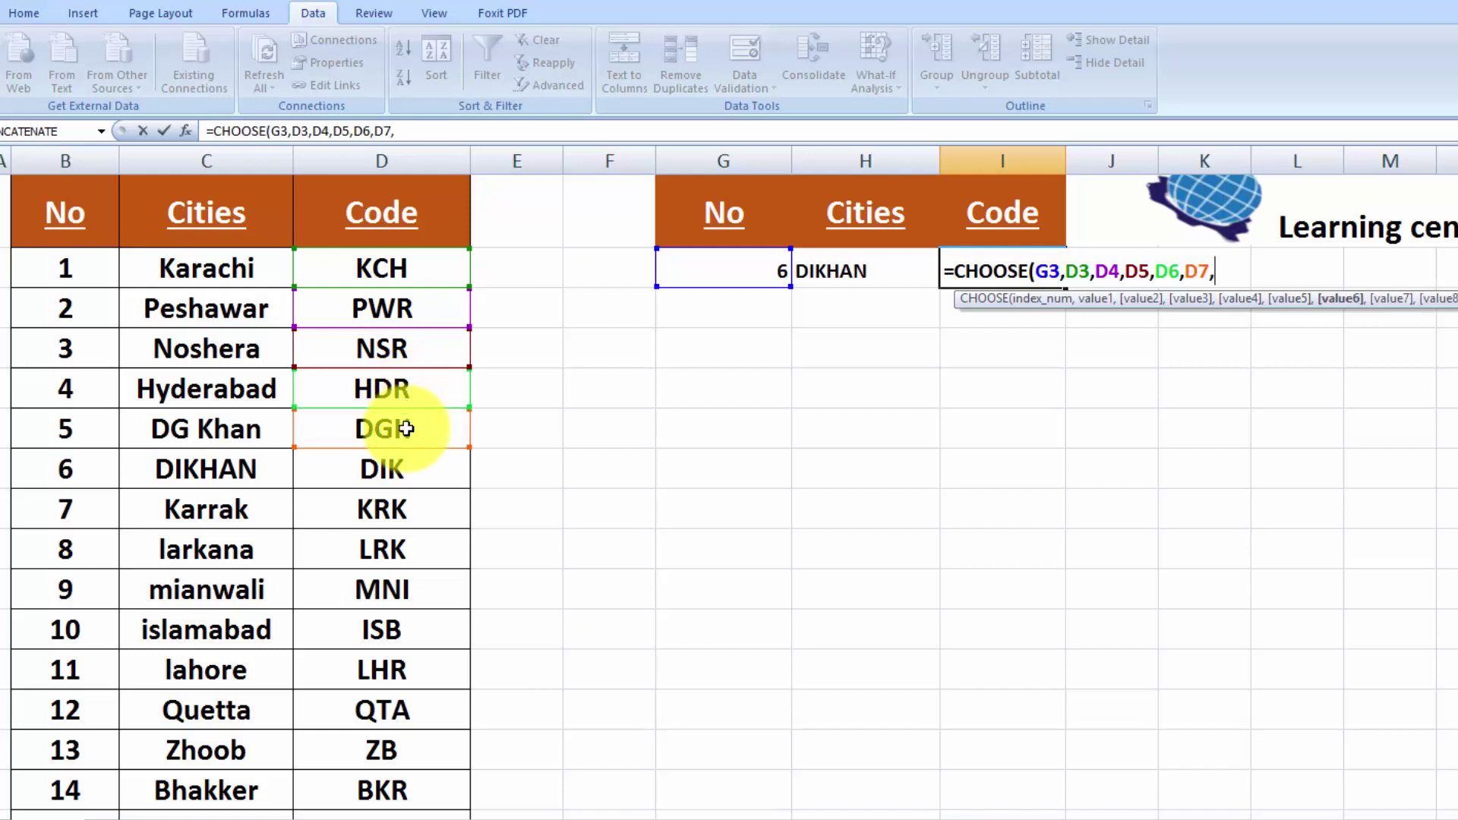
click(408, 470)
text(,)
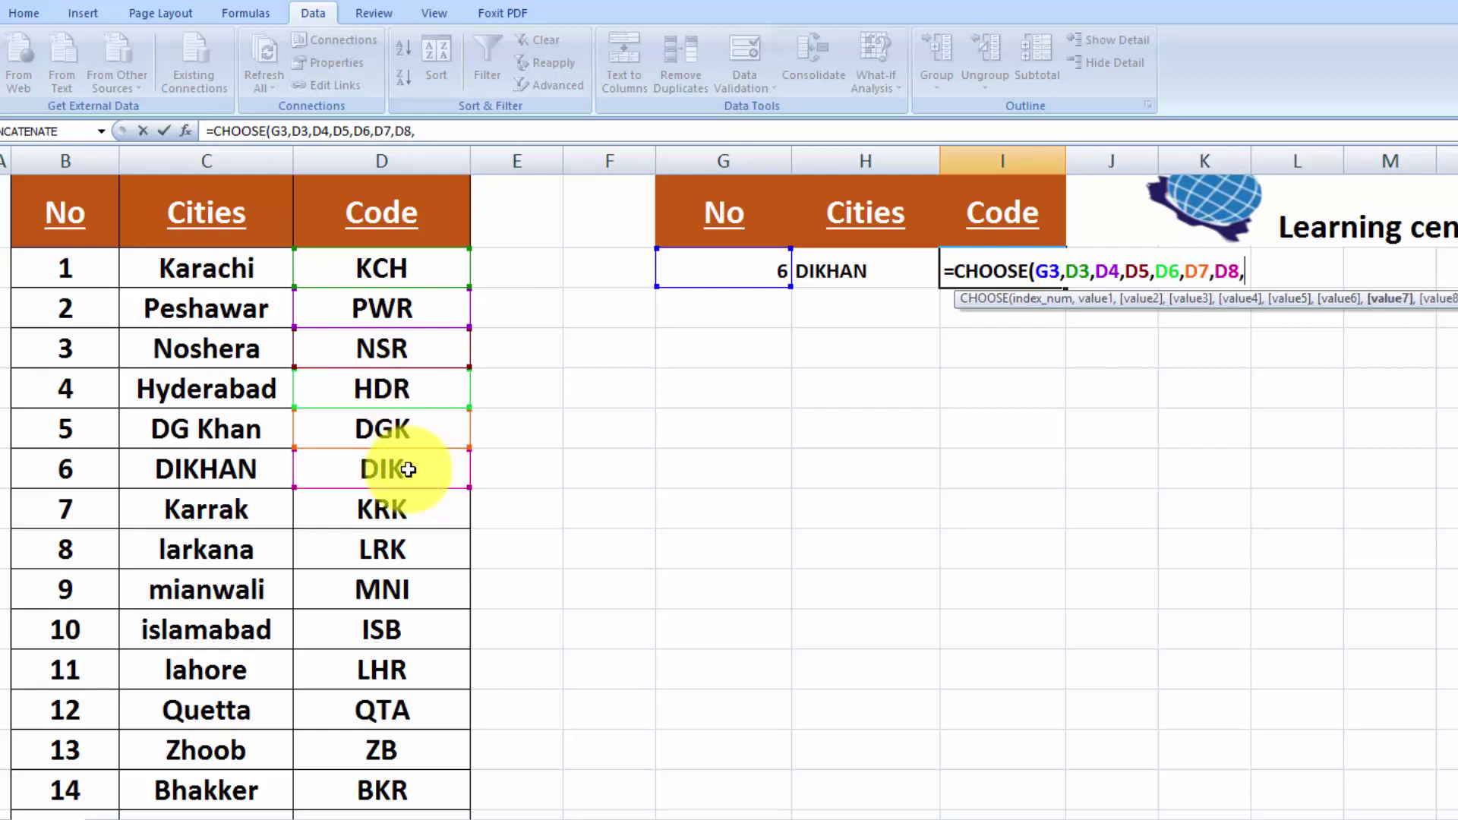
click(408, 505)
text(,)
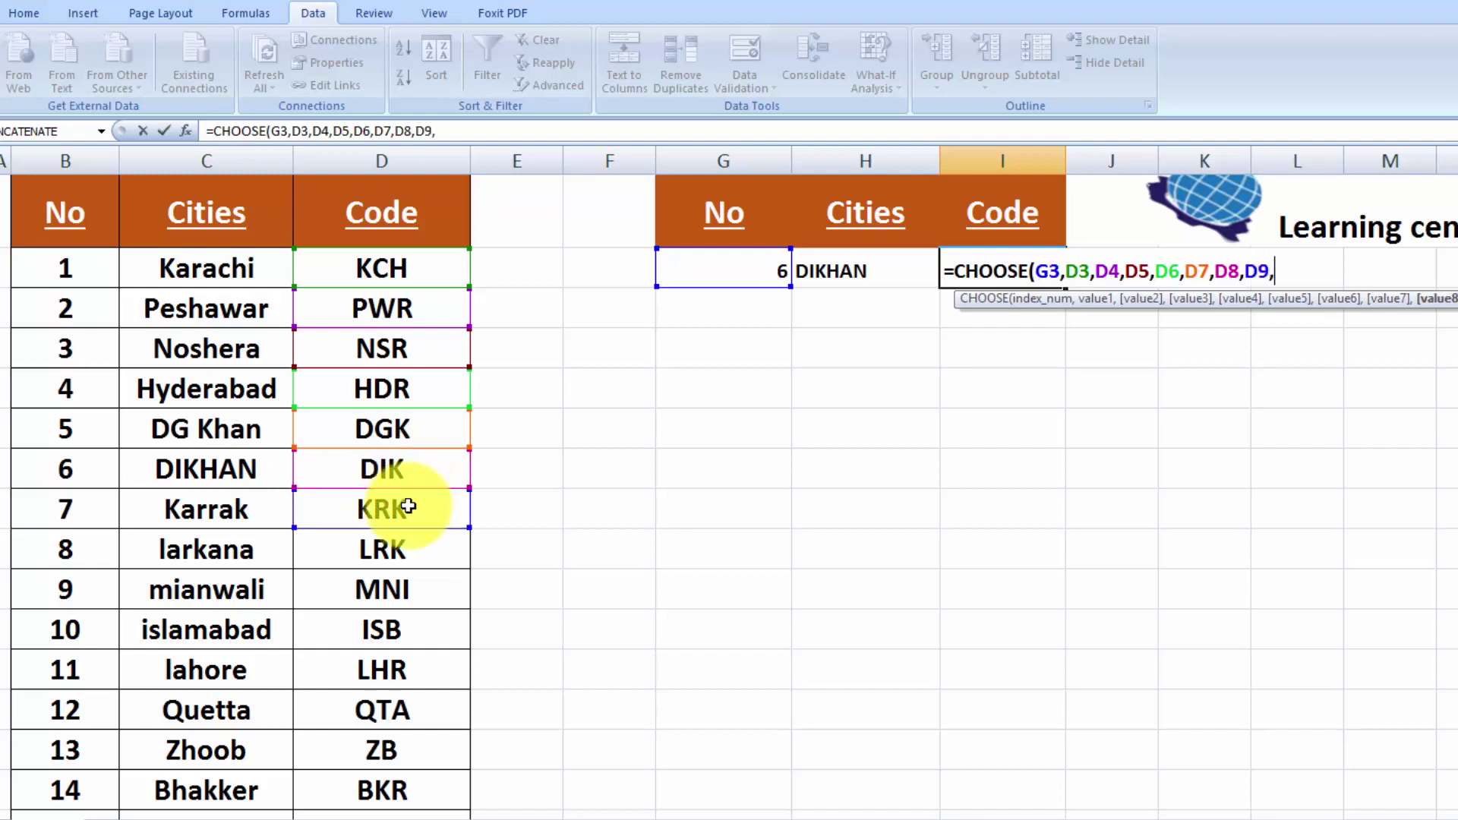
click(416, 540)
text(,)
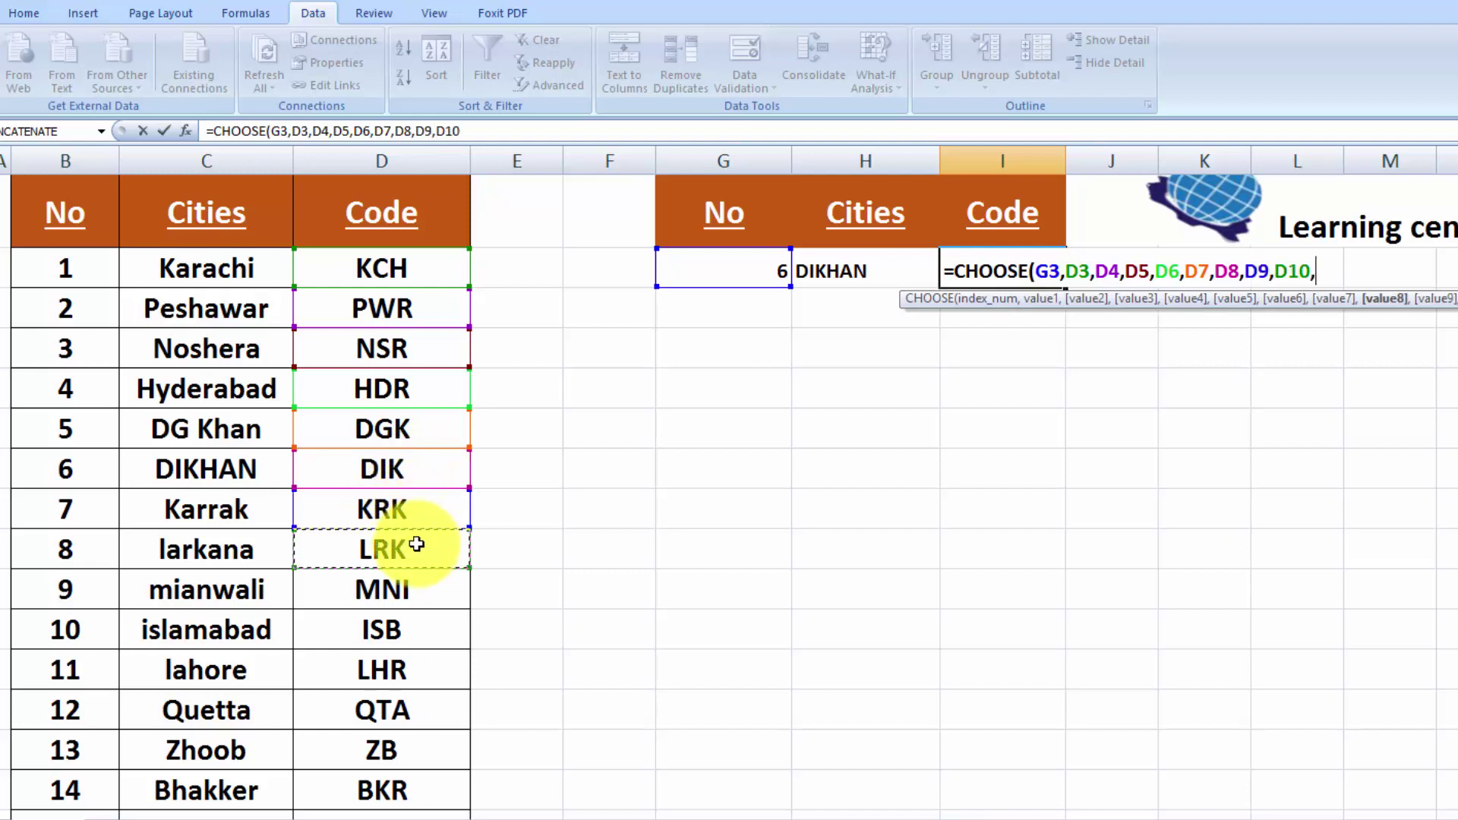
Step: Extend the CHOOSE formula in I3 with code cells D11, D12, D13 and D14
click(410, 586)
text(,)
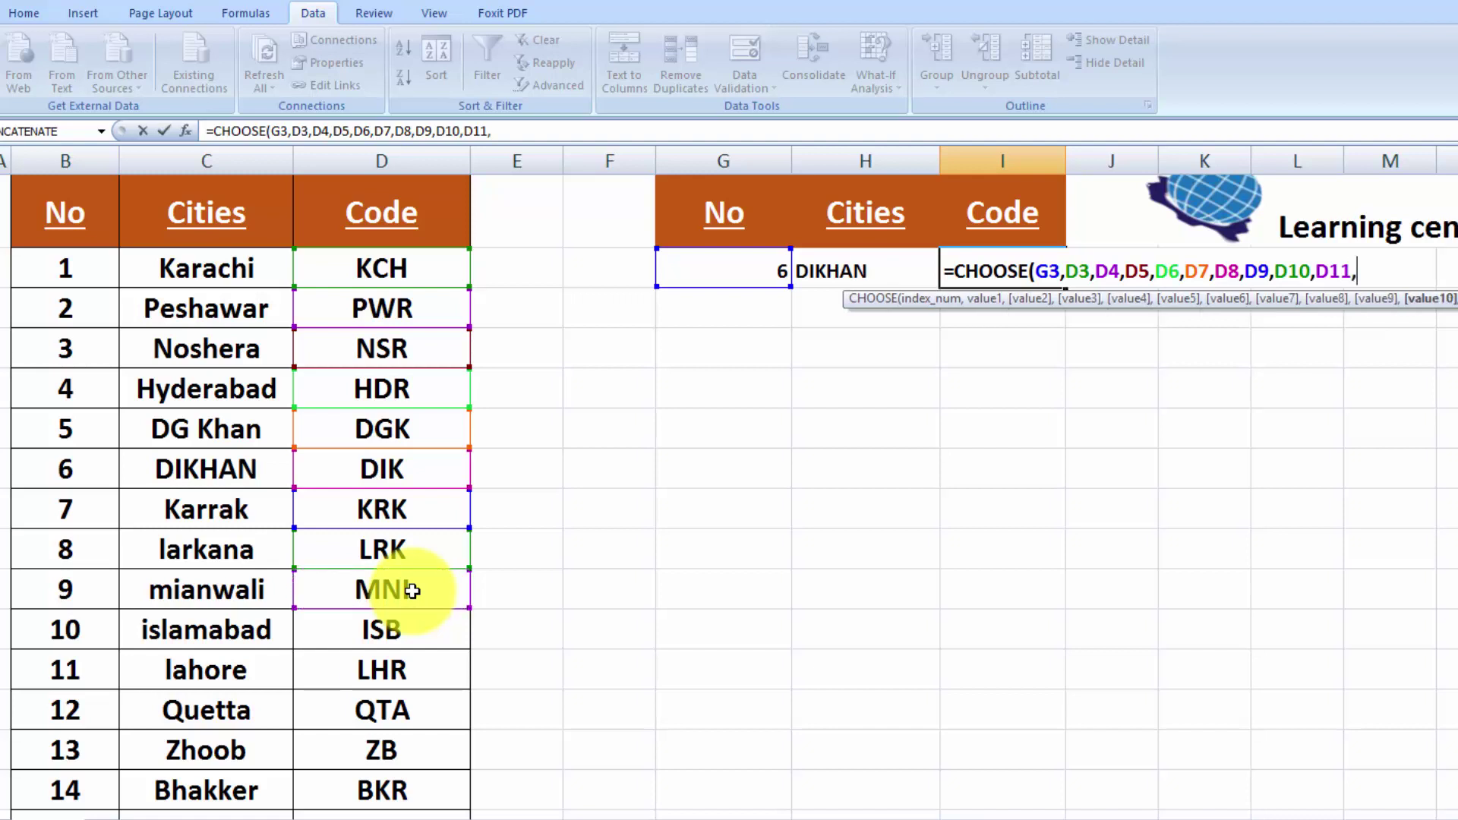
click(407, 631)
text(,)
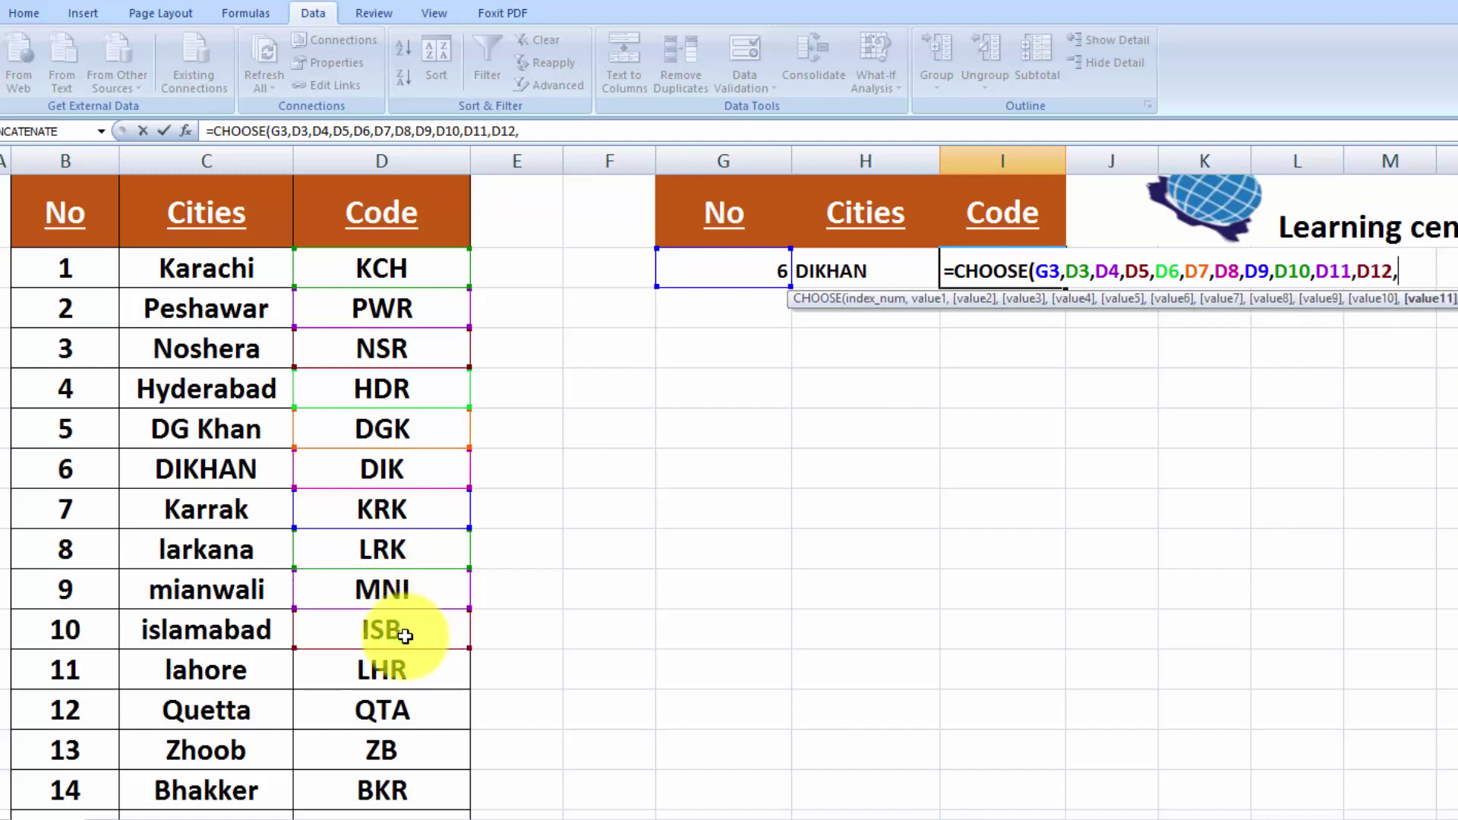
click(400, 672)
text(,)
click(398, 718)
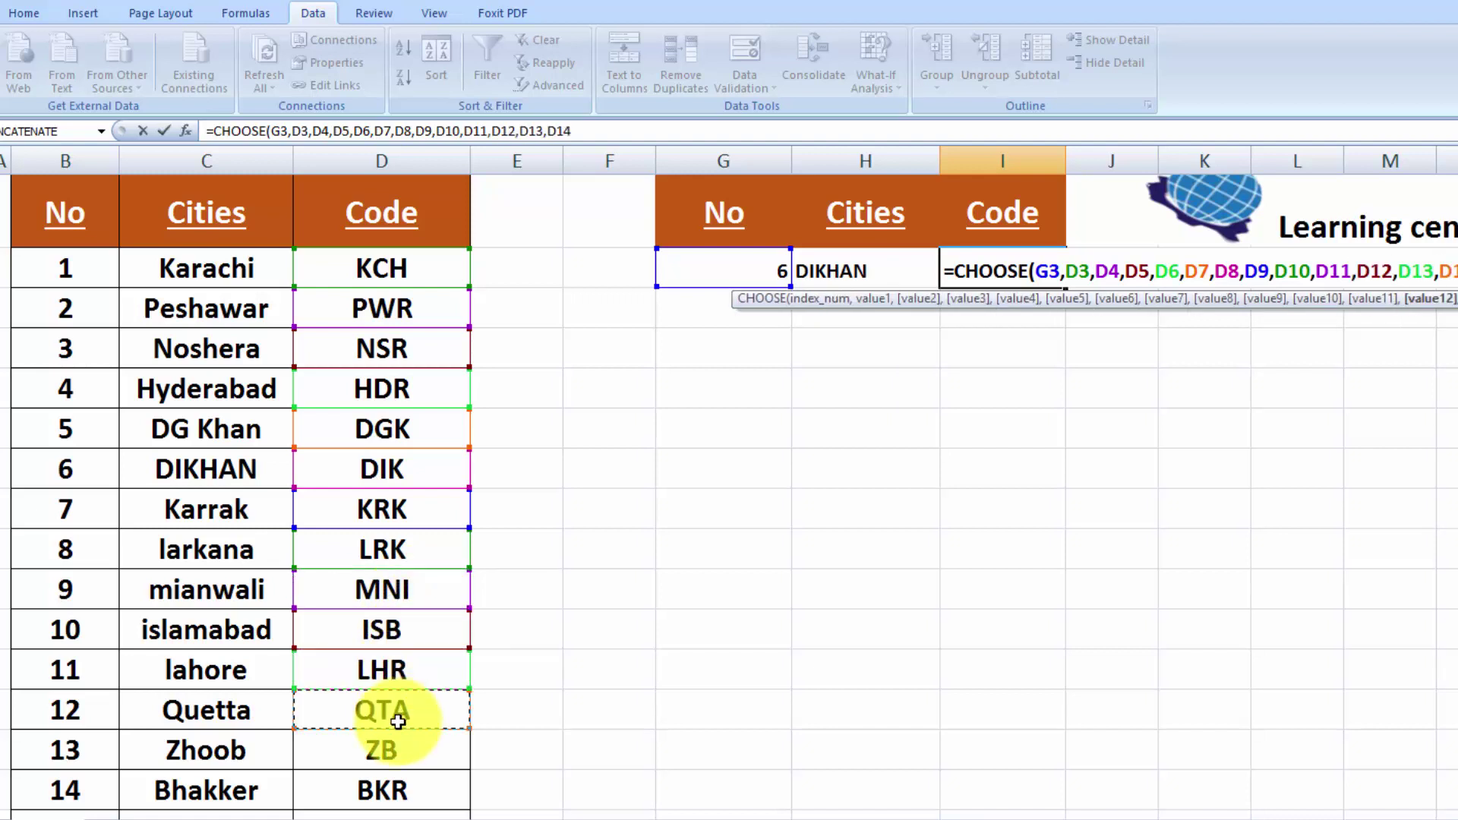
text(,)
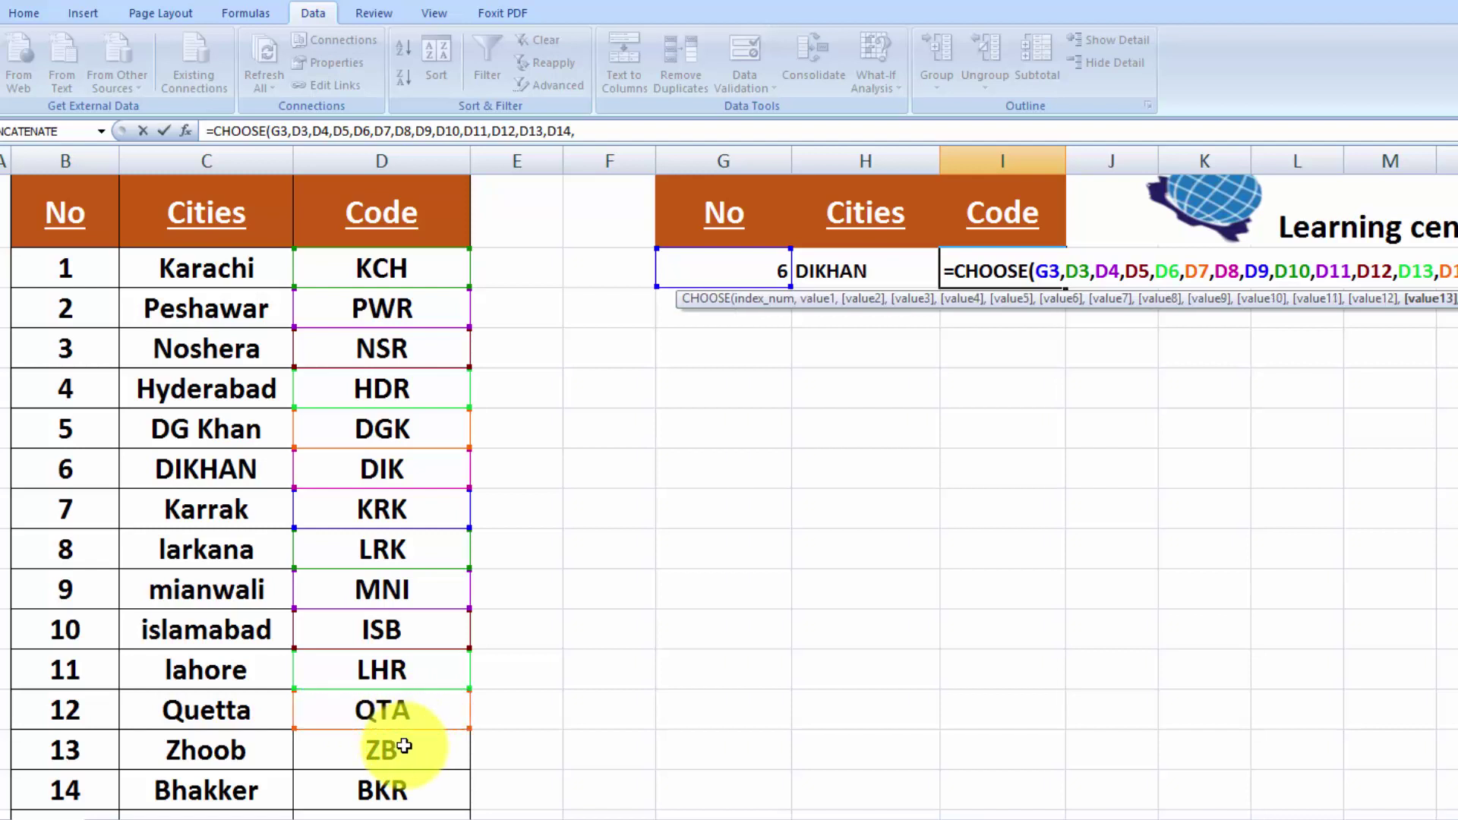
Step: Add code cells D15, D16, D17 and D18 as further values of the CHOOSE formula in I3
click(404, 752)
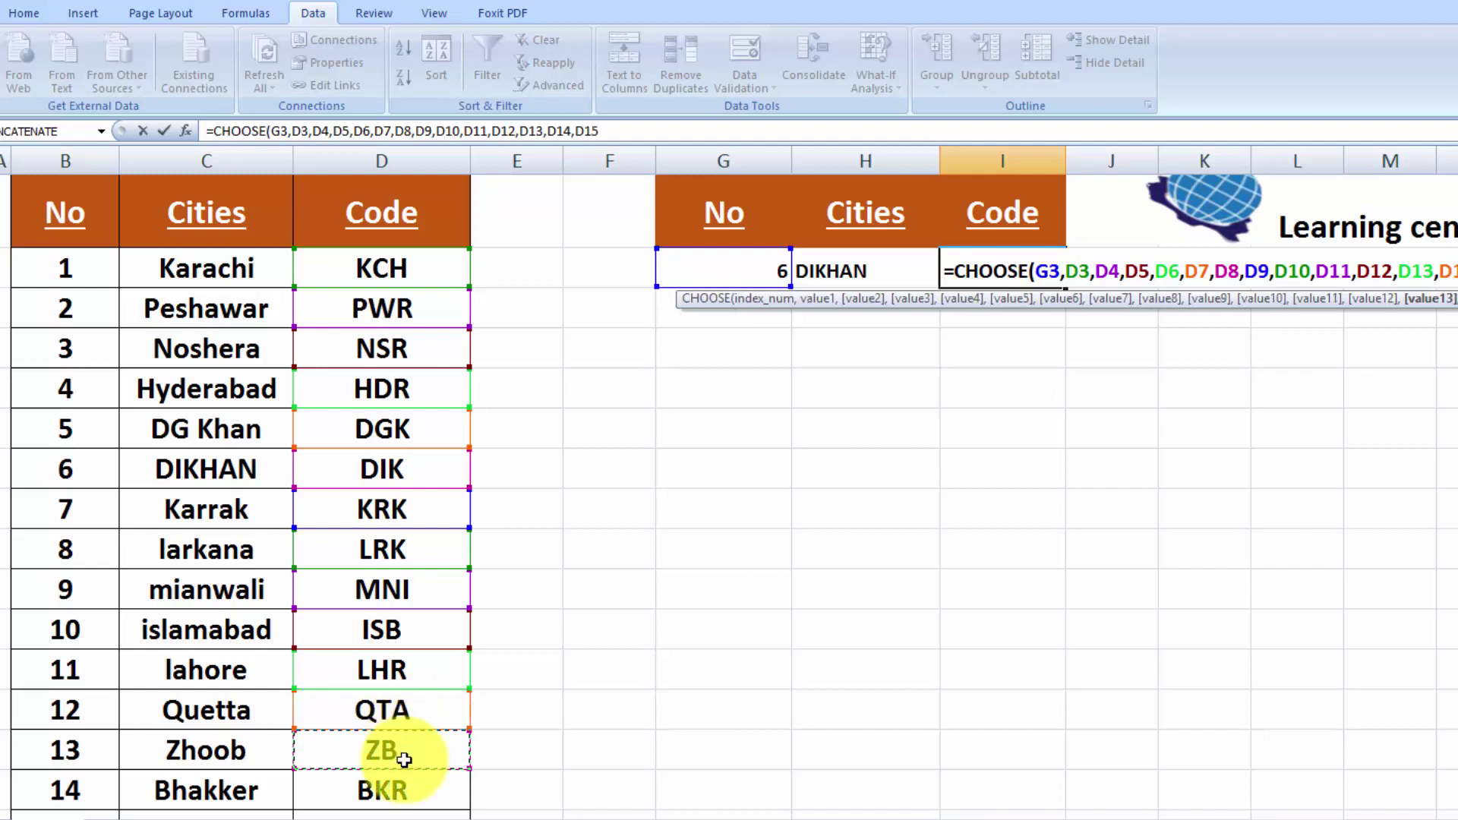
text(,)
click(408, 781)
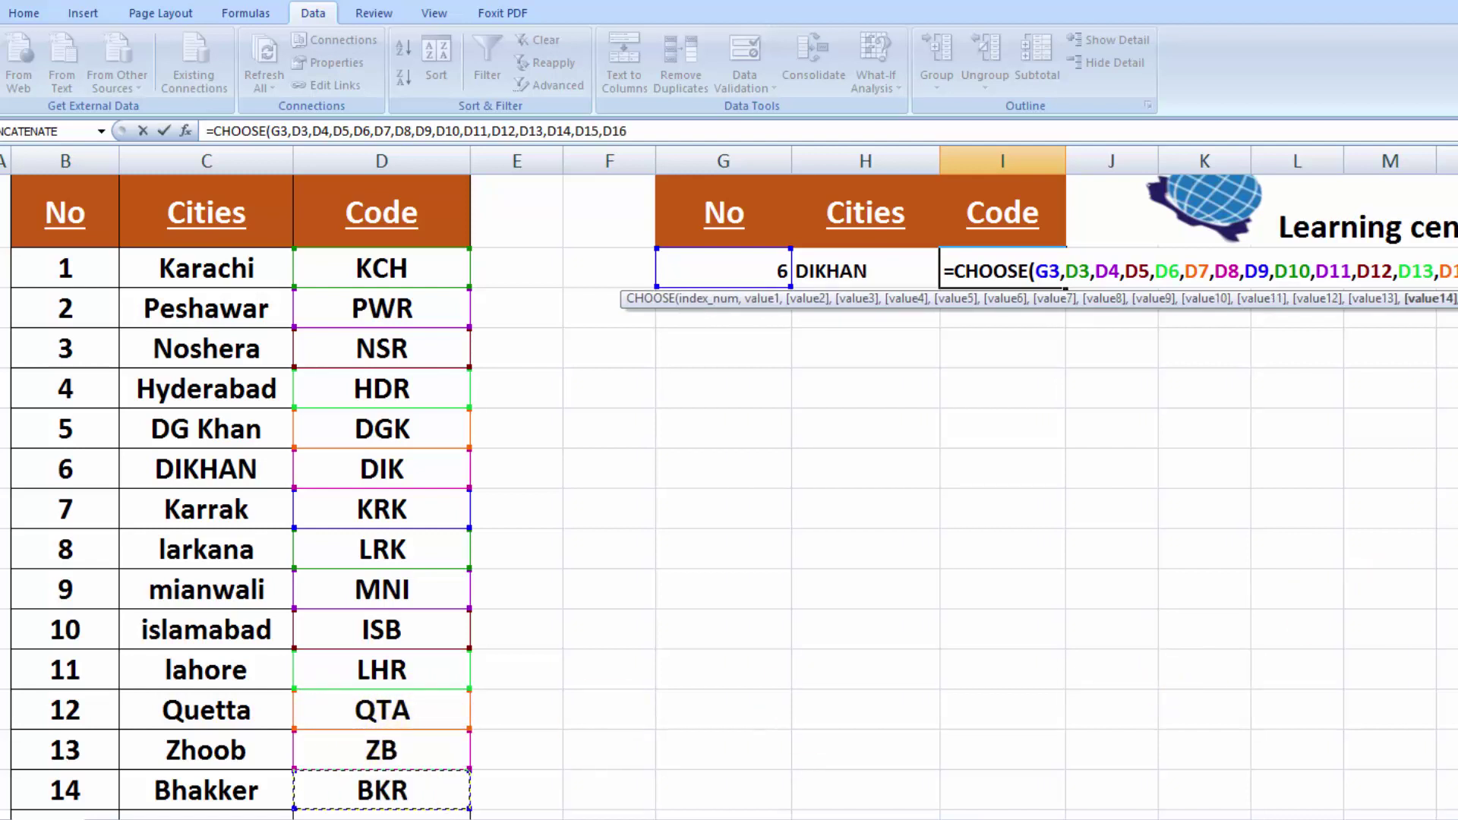
scroll(1162, 658, down, 1)
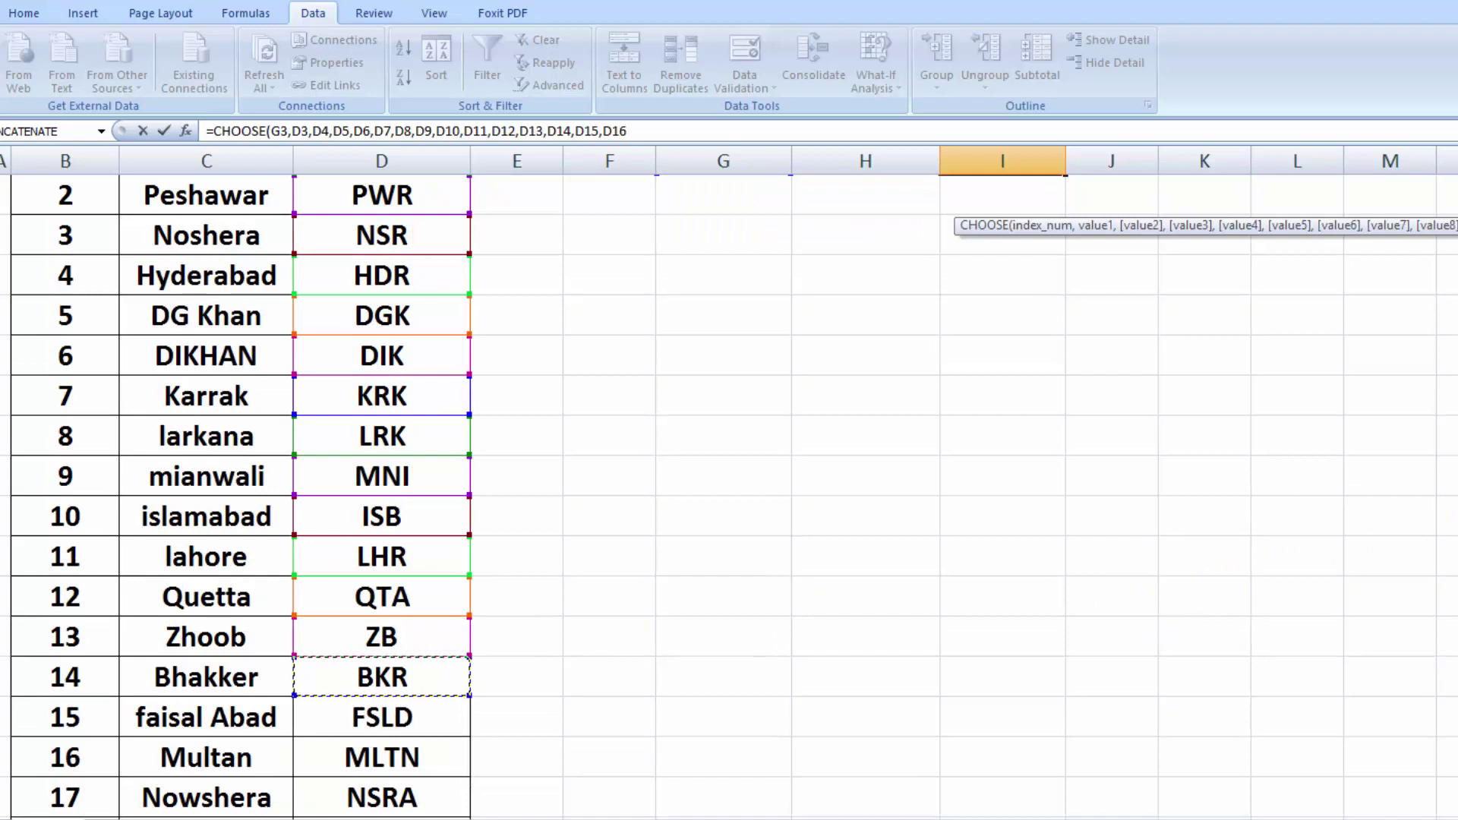
scroll(730, 496, up, 1)
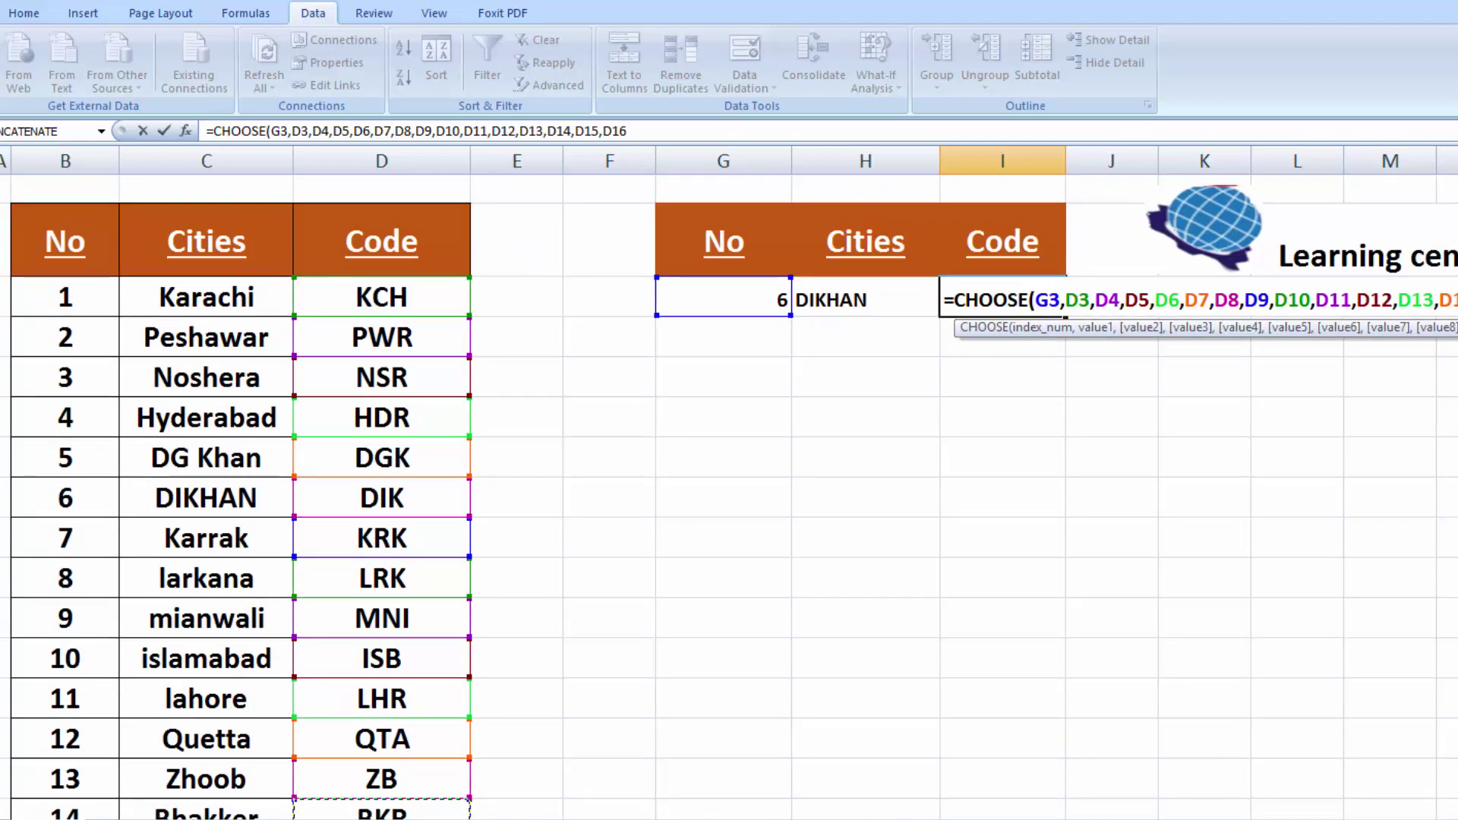
text(,)
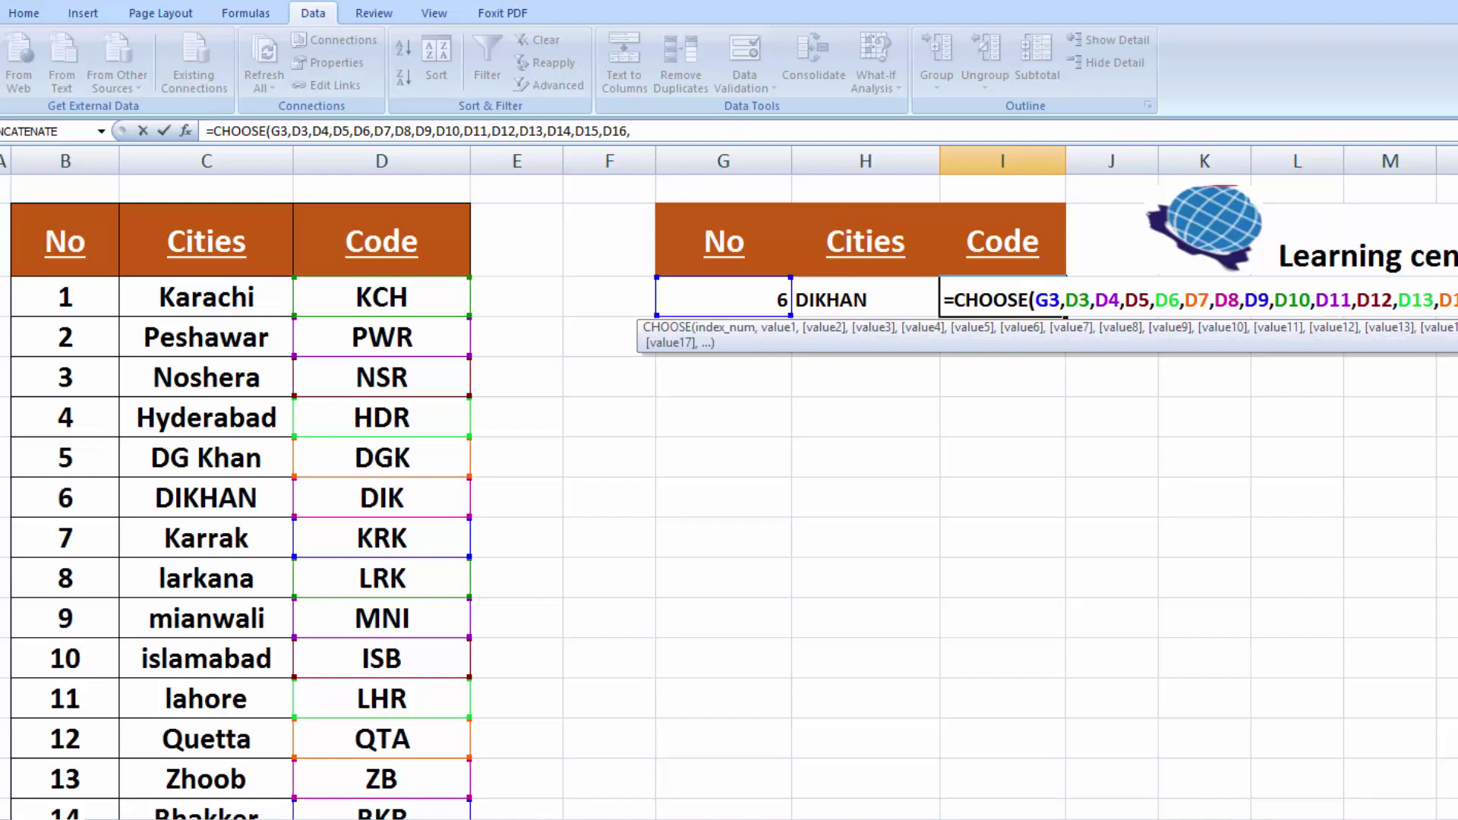
scroll(729, 497, down, 1)
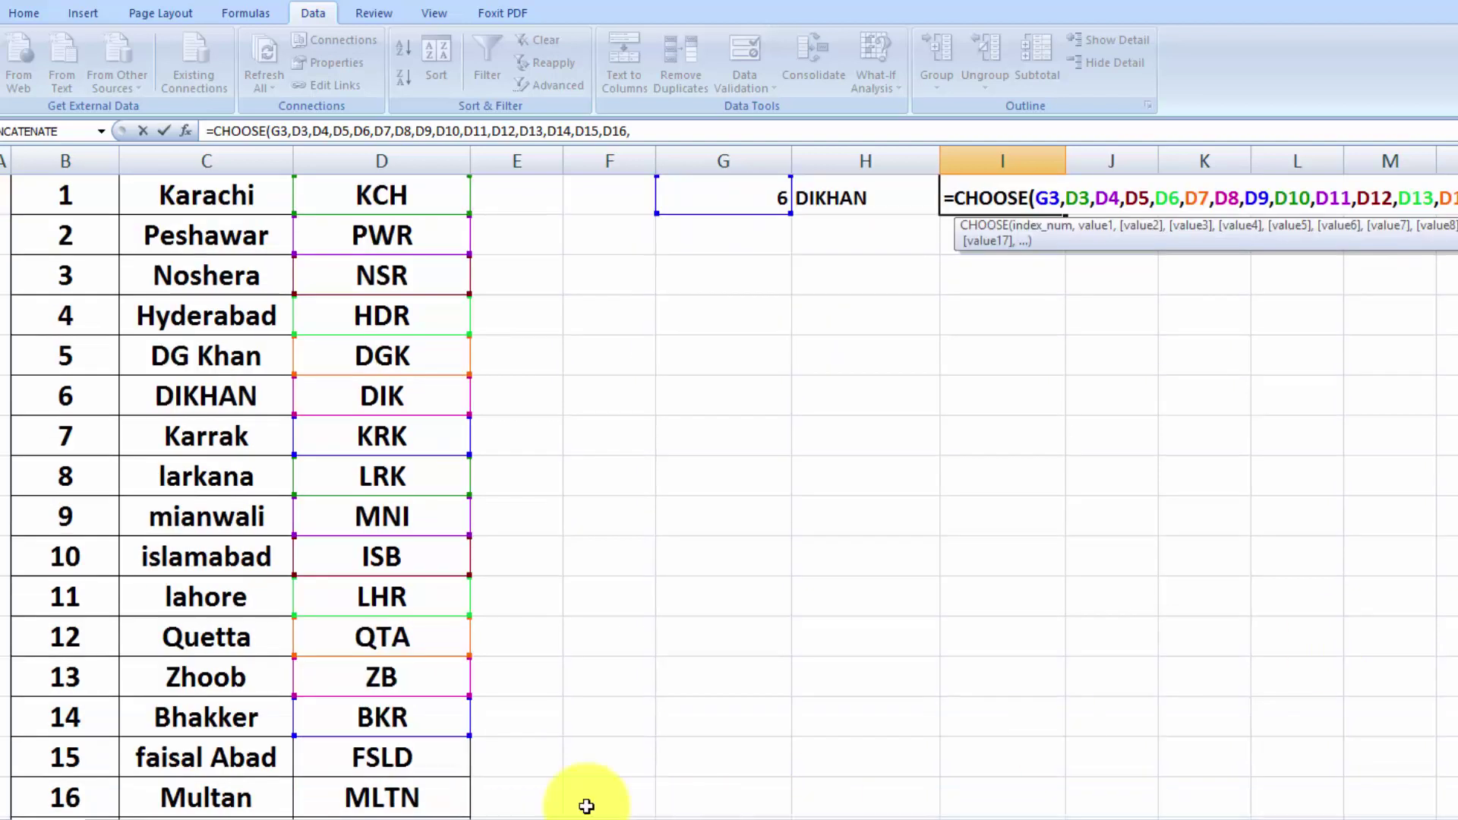
click(420, 762)
text(,)
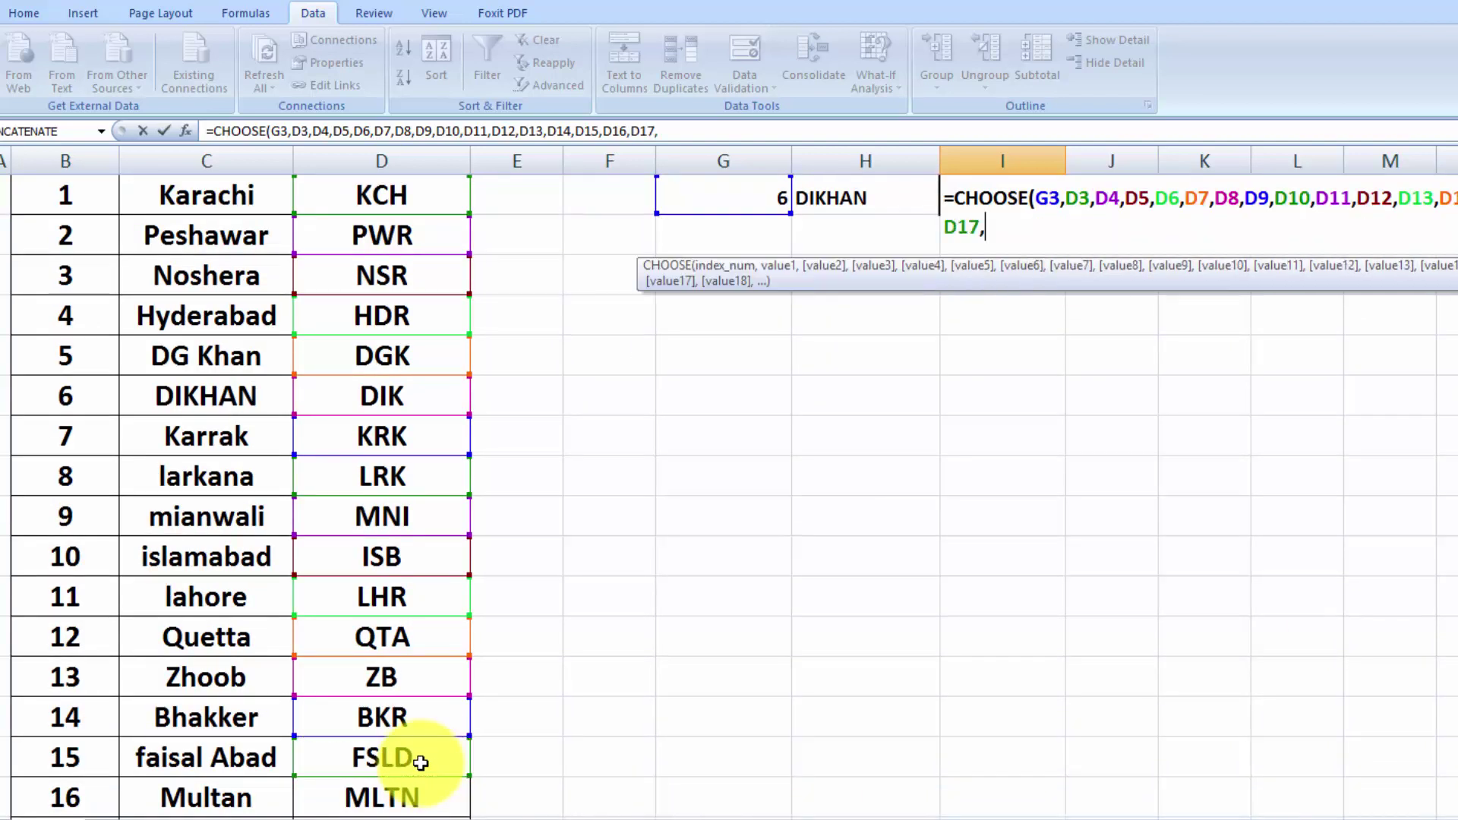
click(419, 794)
text(,)
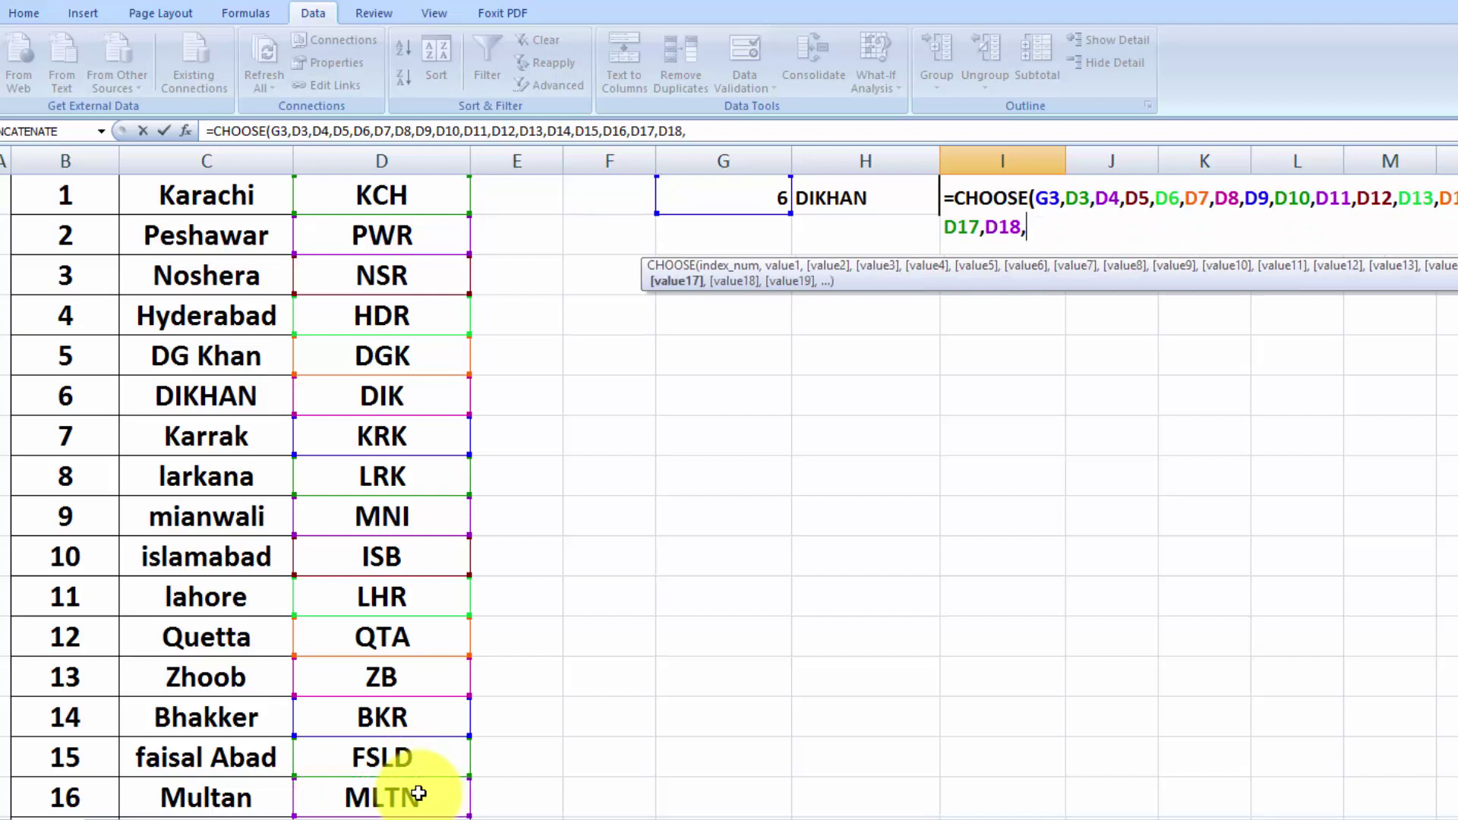
Step: Add the last code cells D19, D20, D21 and D22 to the CHOOSE formula's values in I3
scroll(729, 493, down, 1)
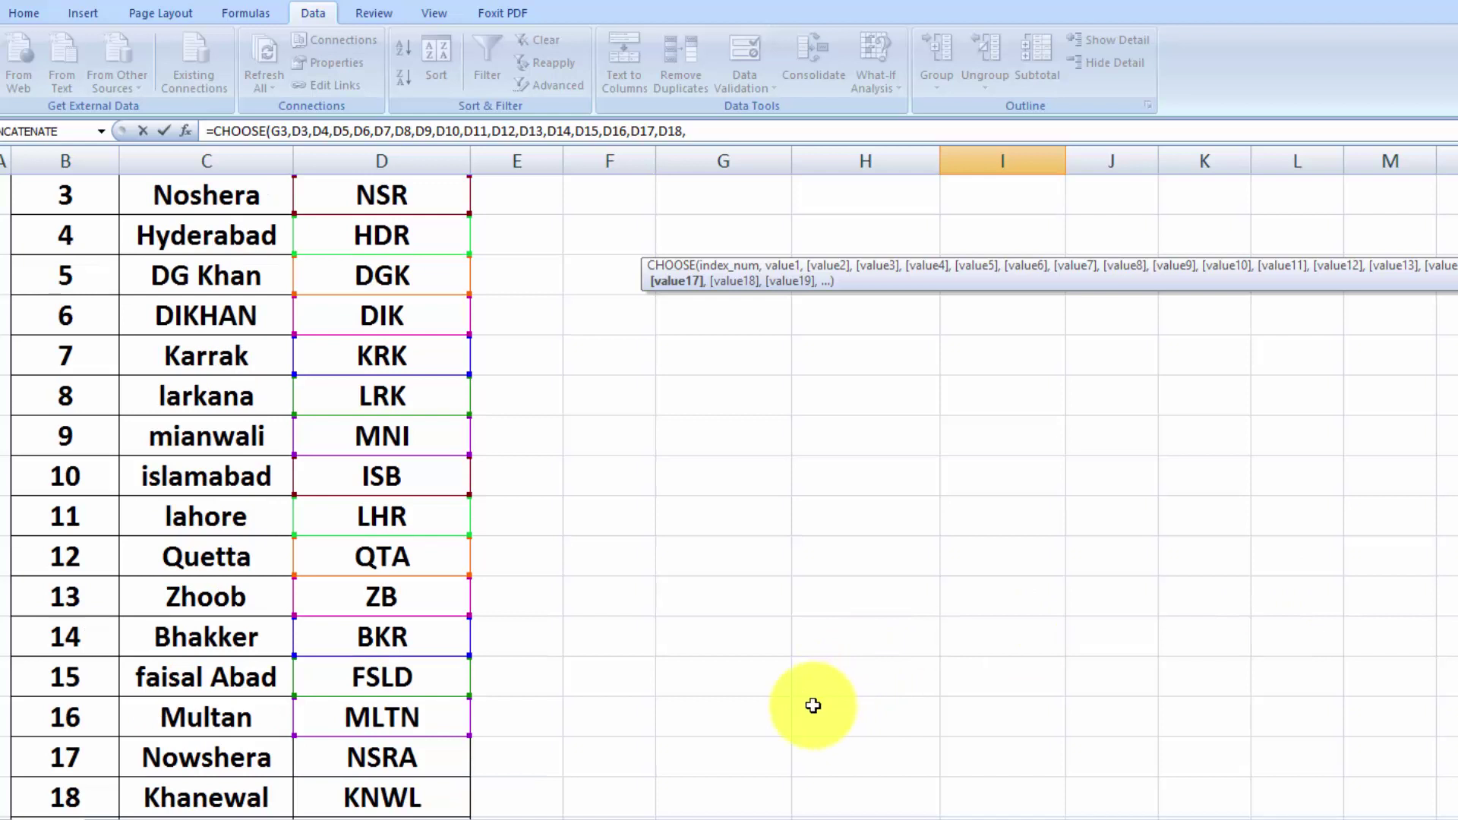
click(402, 765)
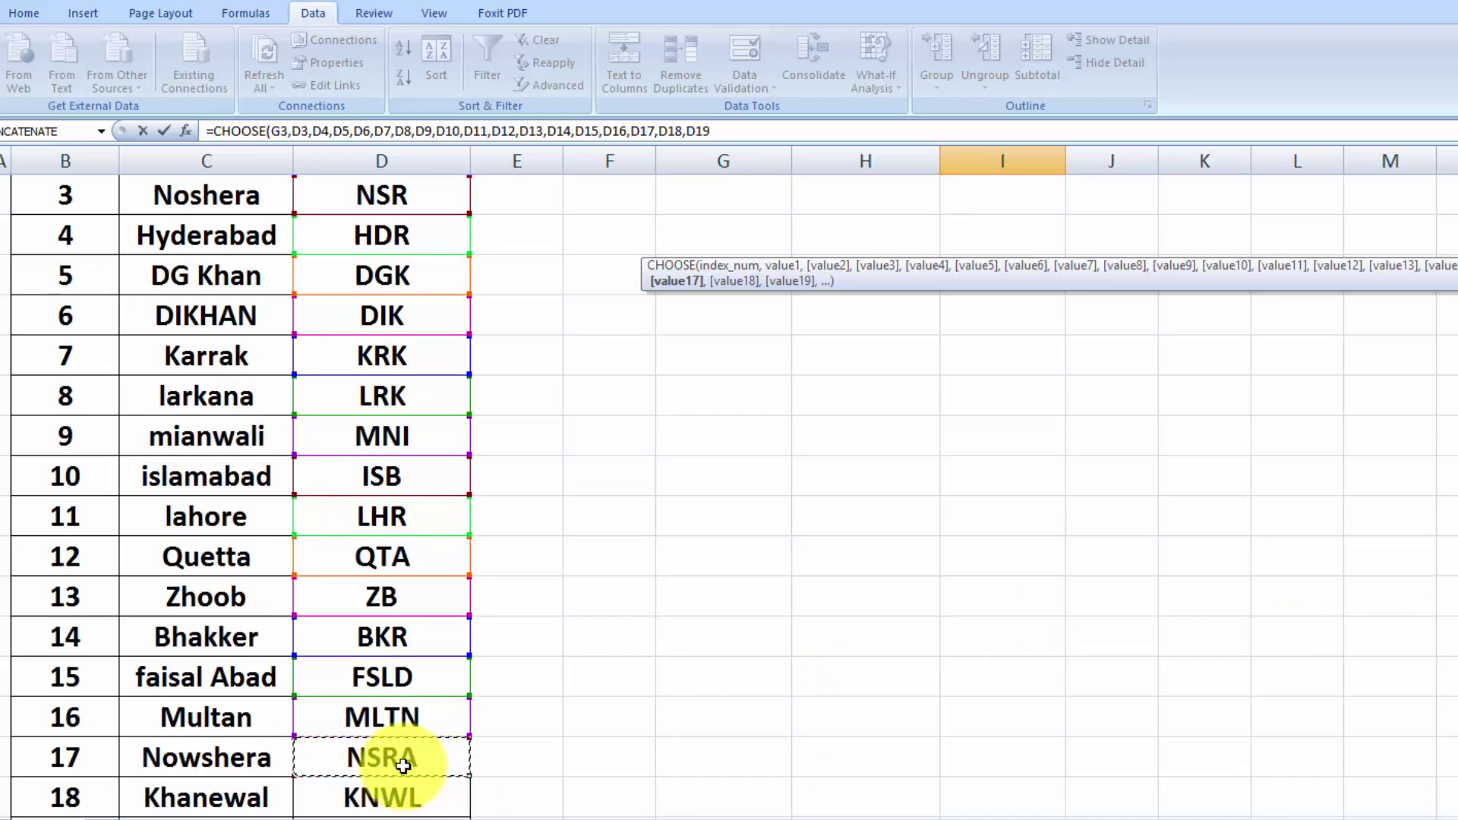
text(,)
click(388, 790)
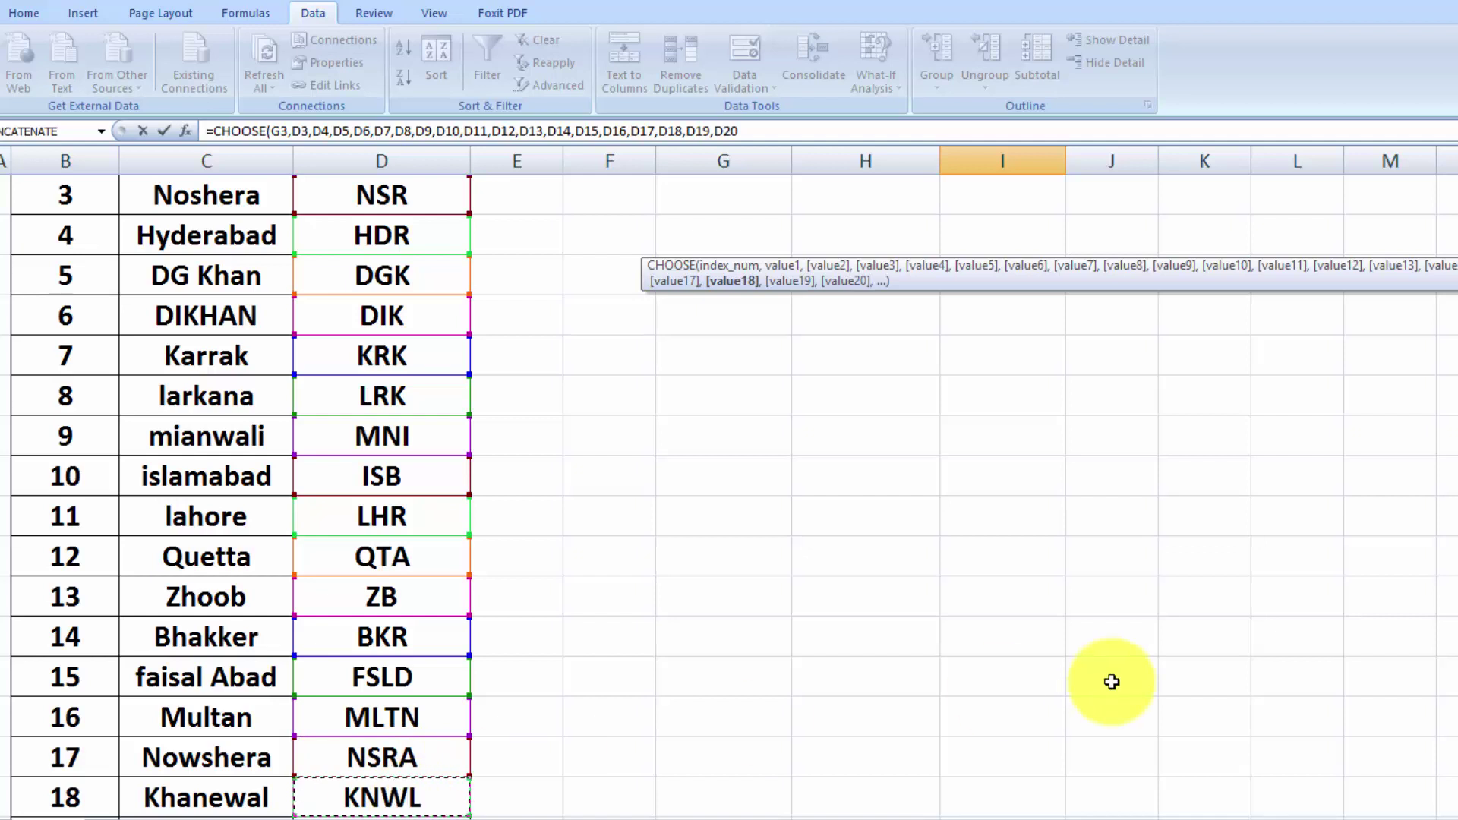
text(,)
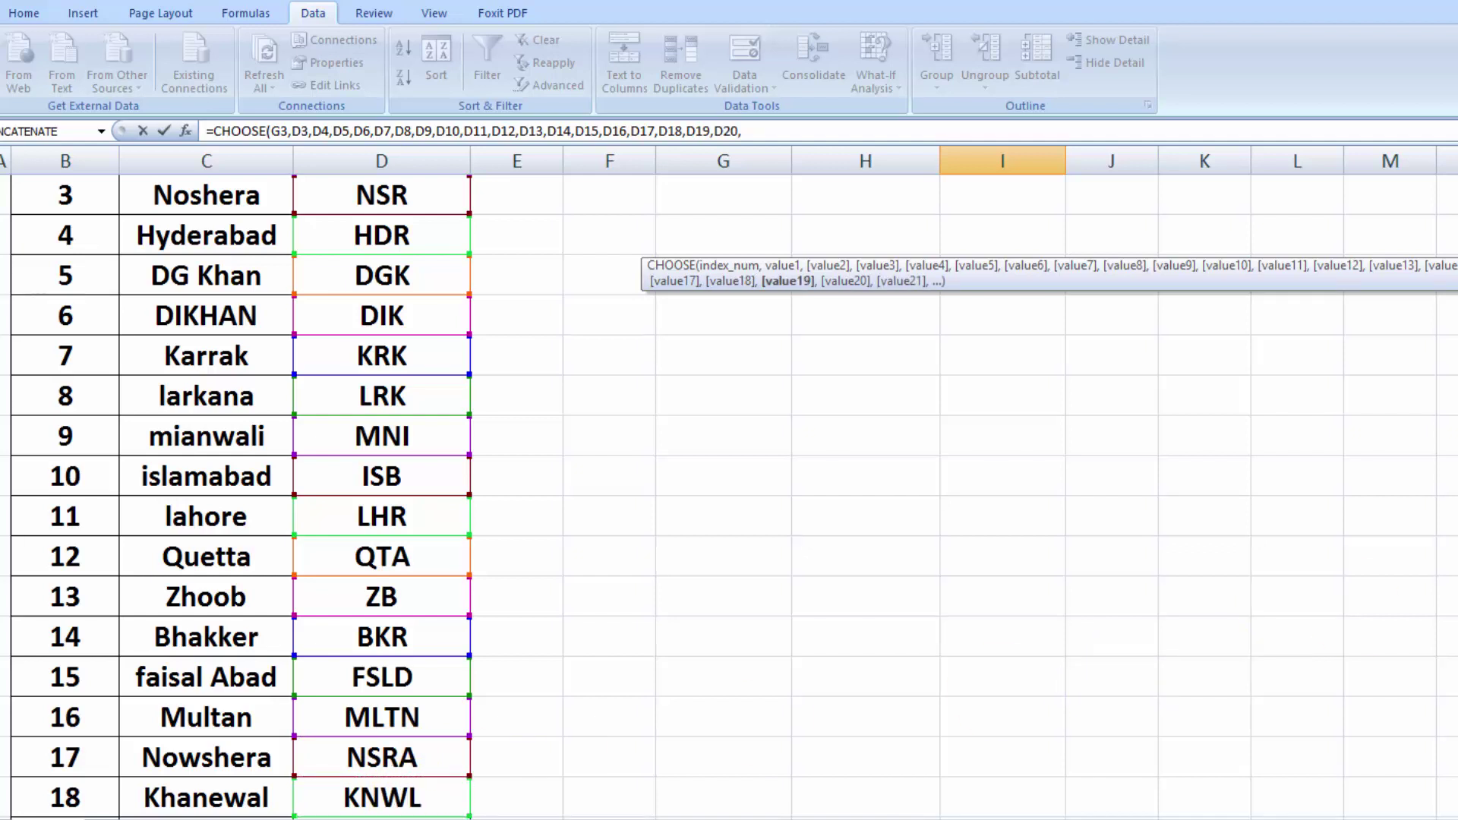
scroll(262, 498, down, 1)
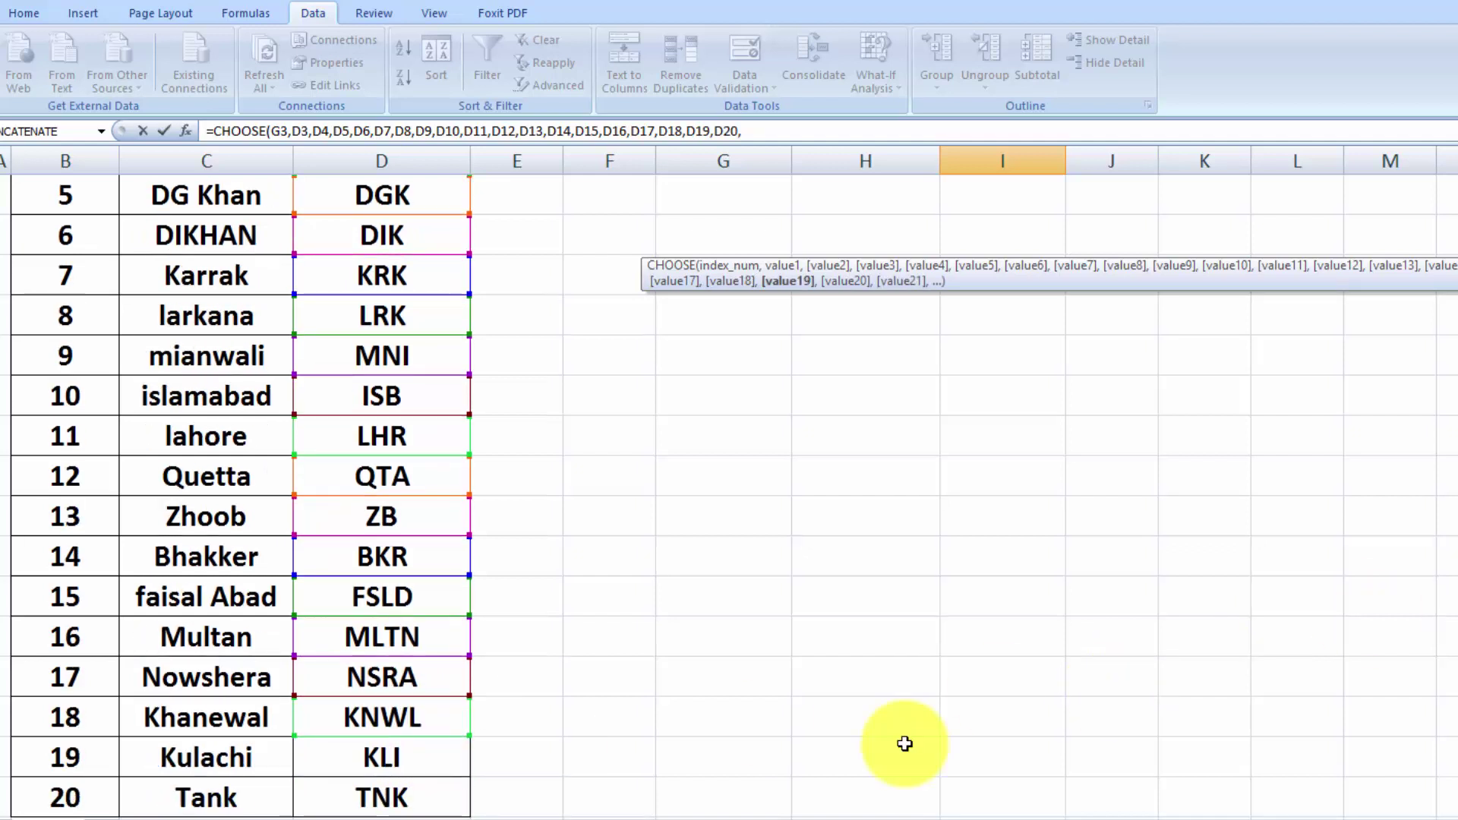
click(423, 771)
text(,)
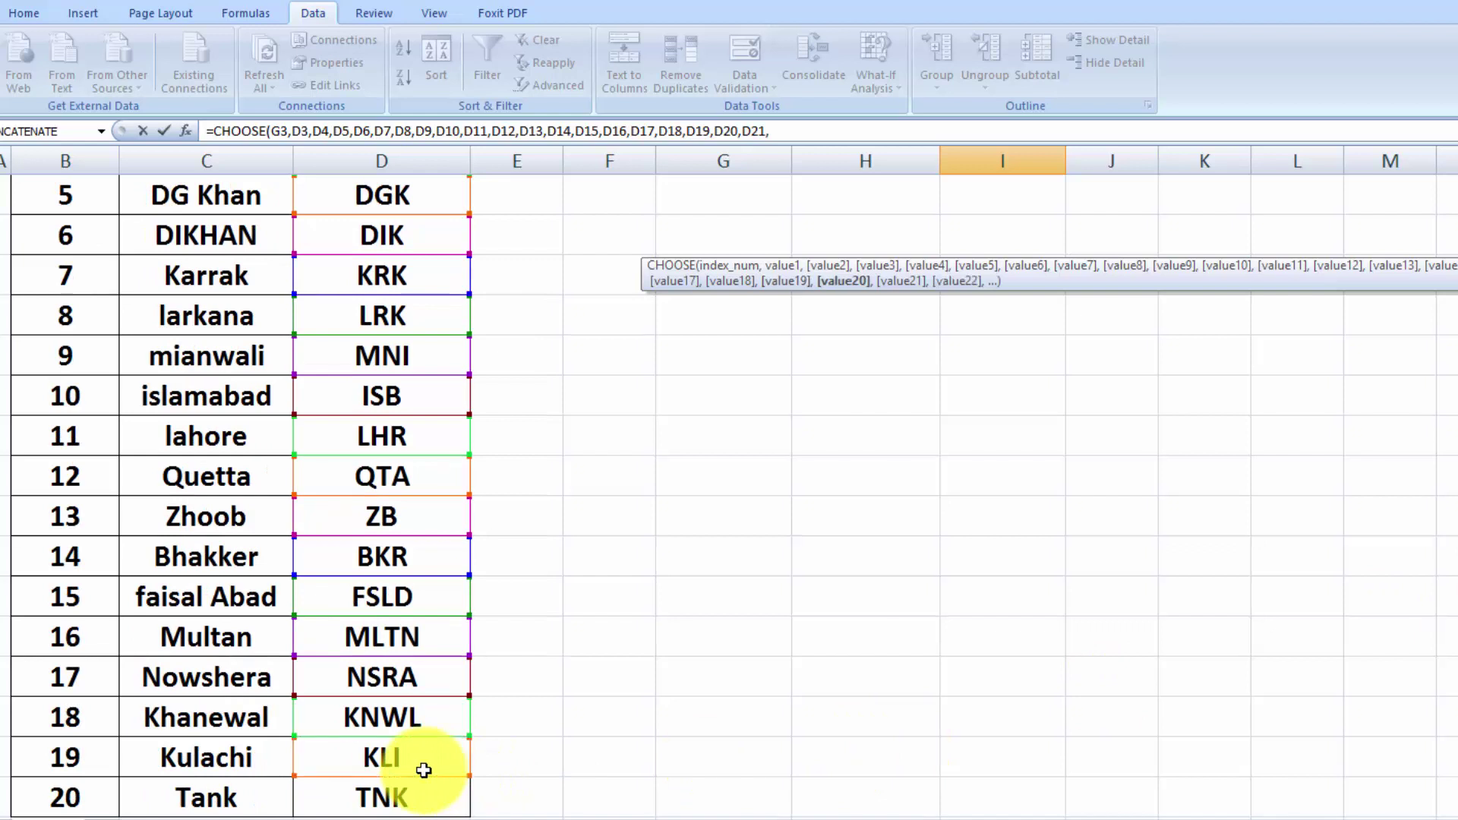
click(424, 790)
text(,)
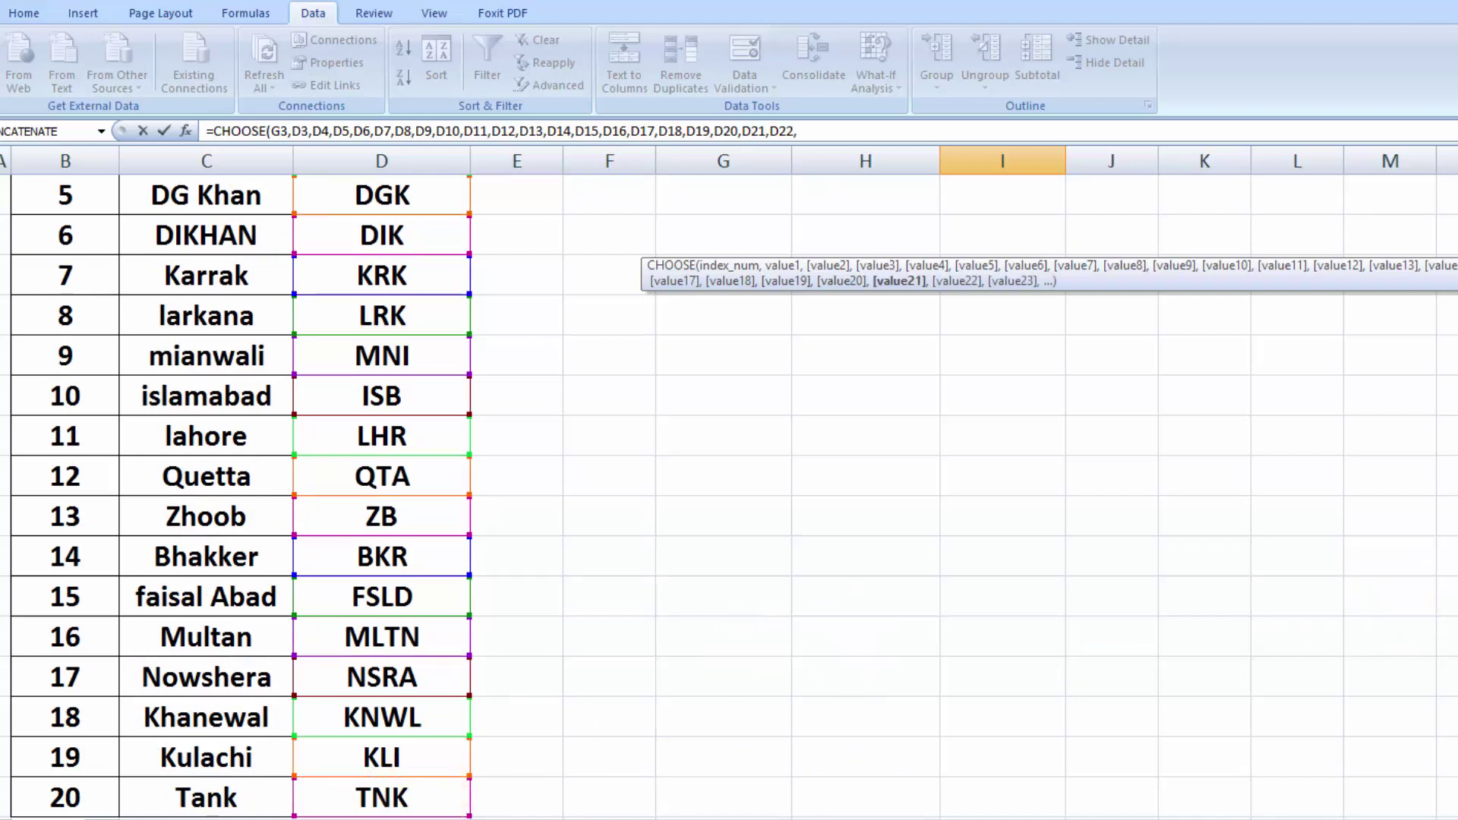
Step: Remove the trailing comma after D22, close the CHOOSE formula's parenthesis and enter it in I3
scroll(379, 494, down, 1)
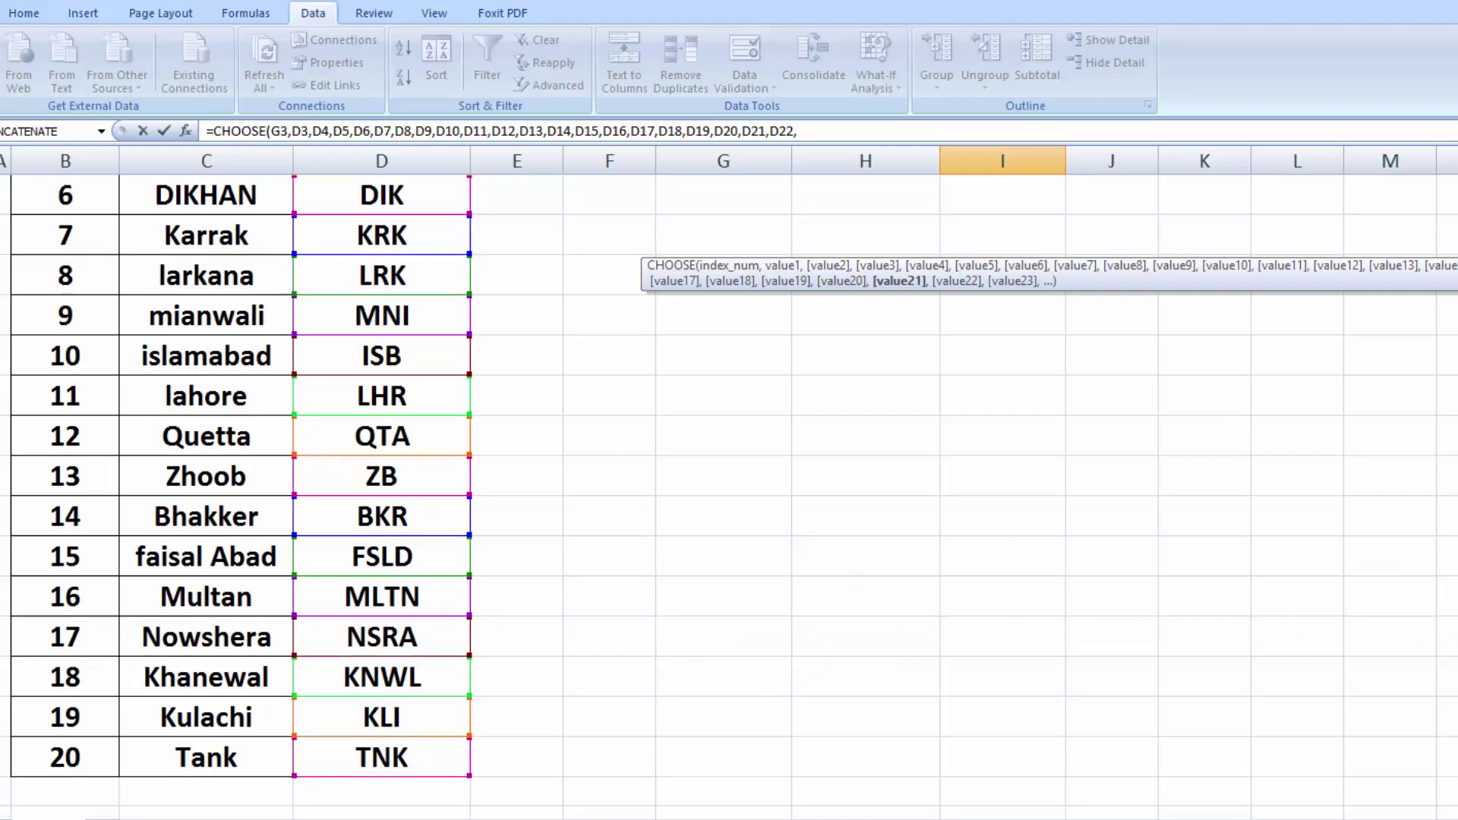
scroll(730, 494, up, 3)
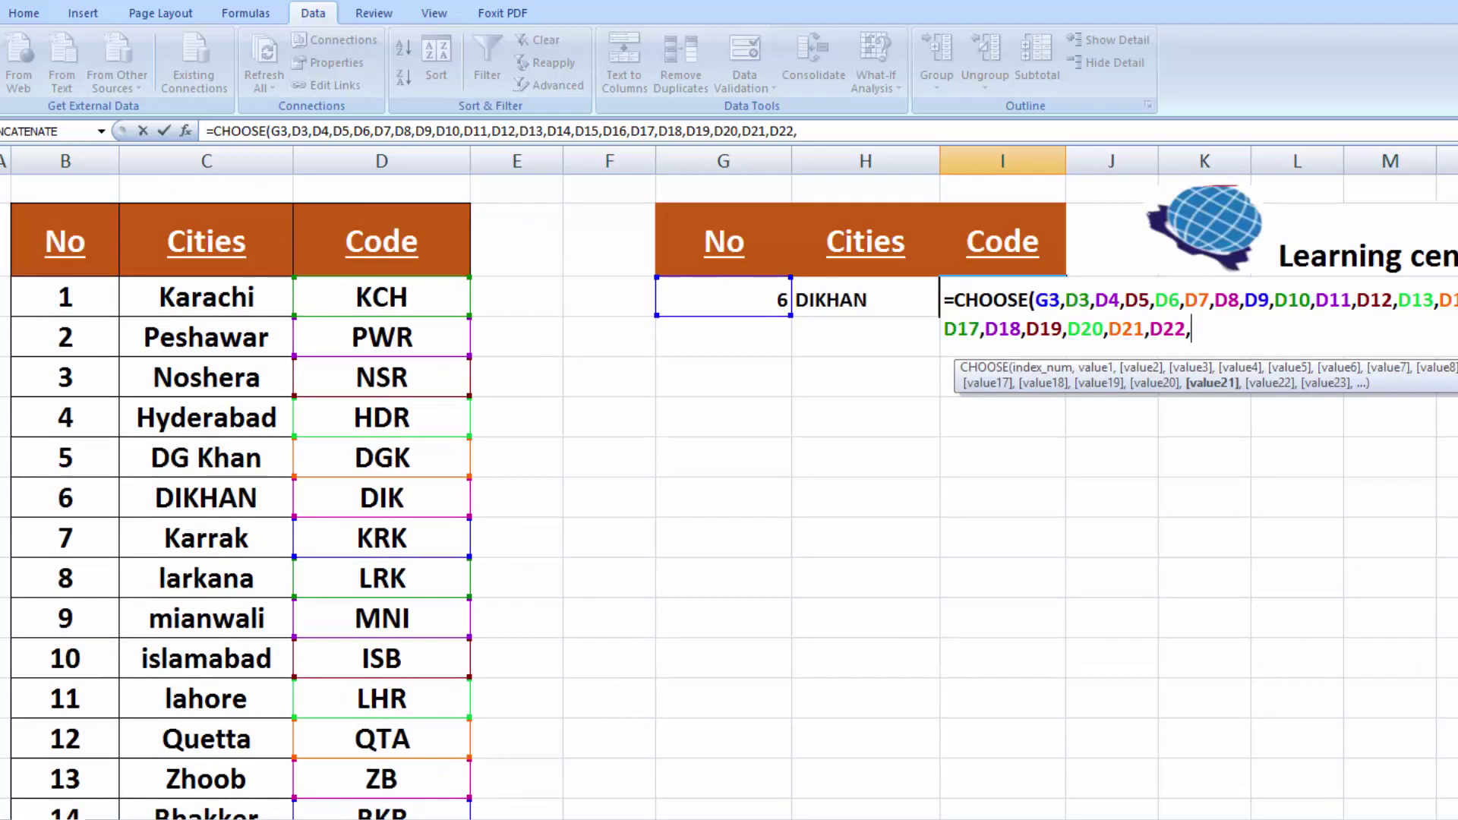
key(BackSpace)
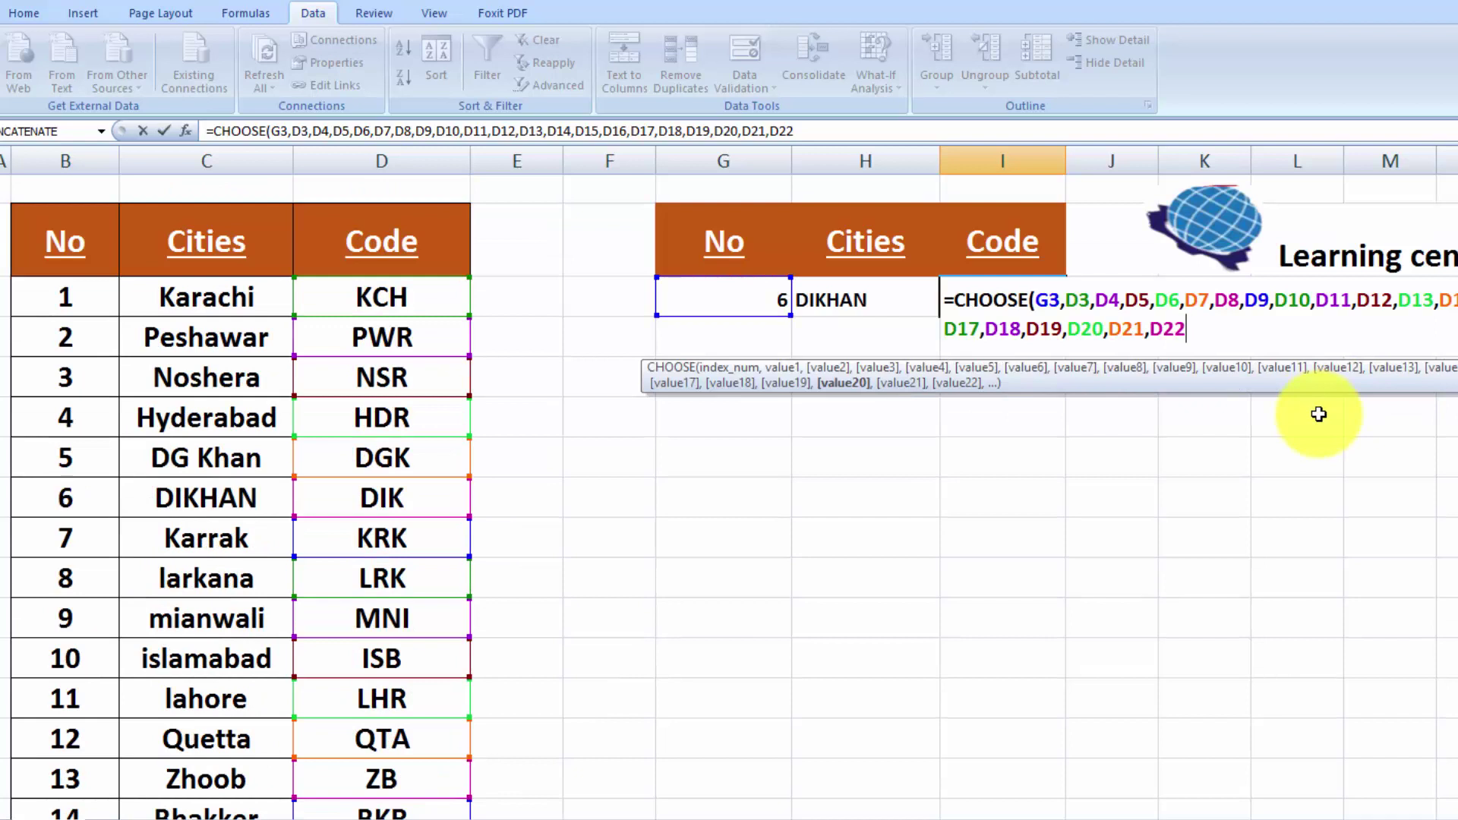
text())
key(Return)
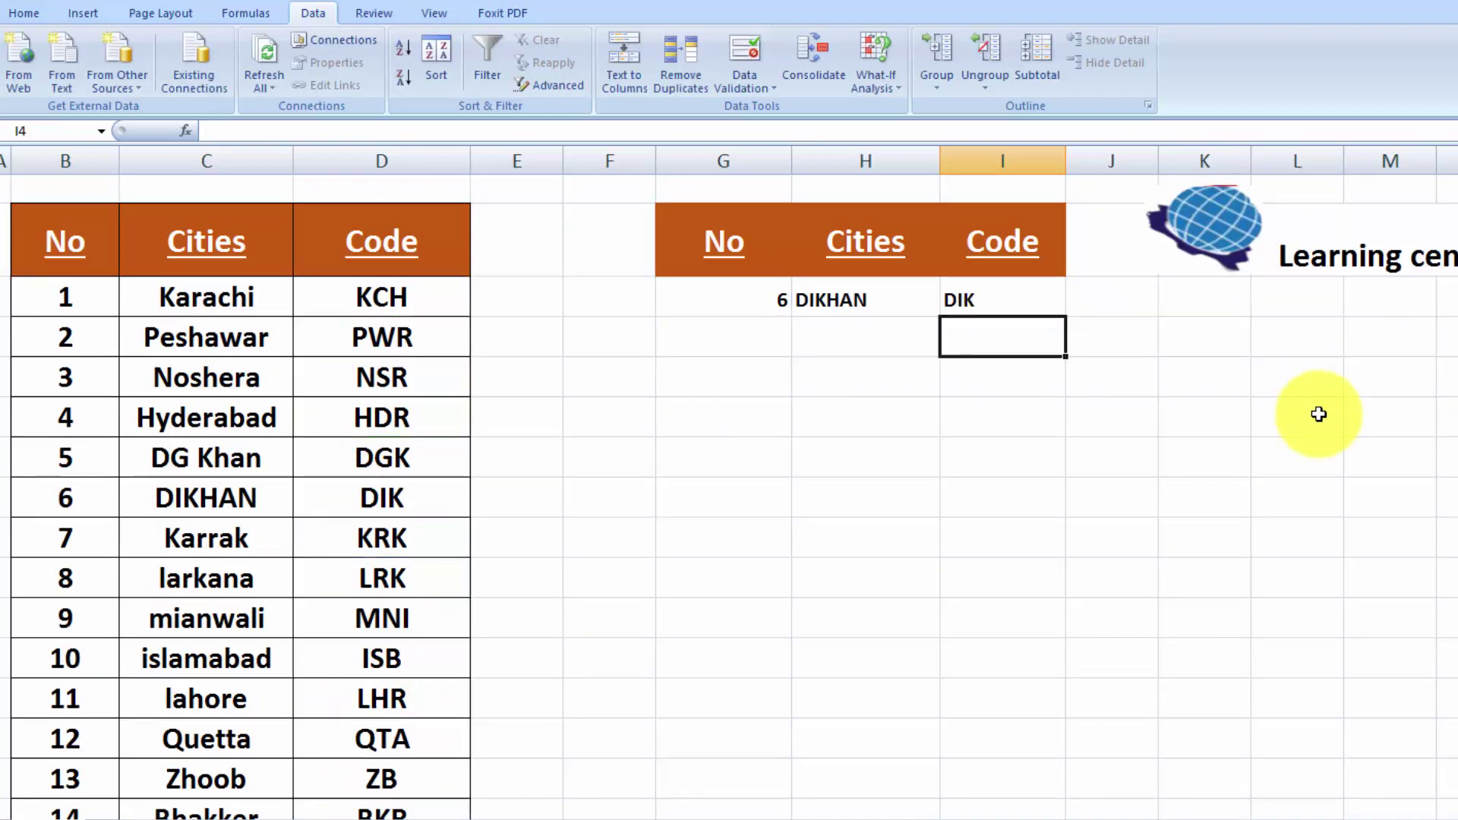
Step: Choose number 20 from the drop-down list in cell G3
click(741, 298)
click(800, 306)
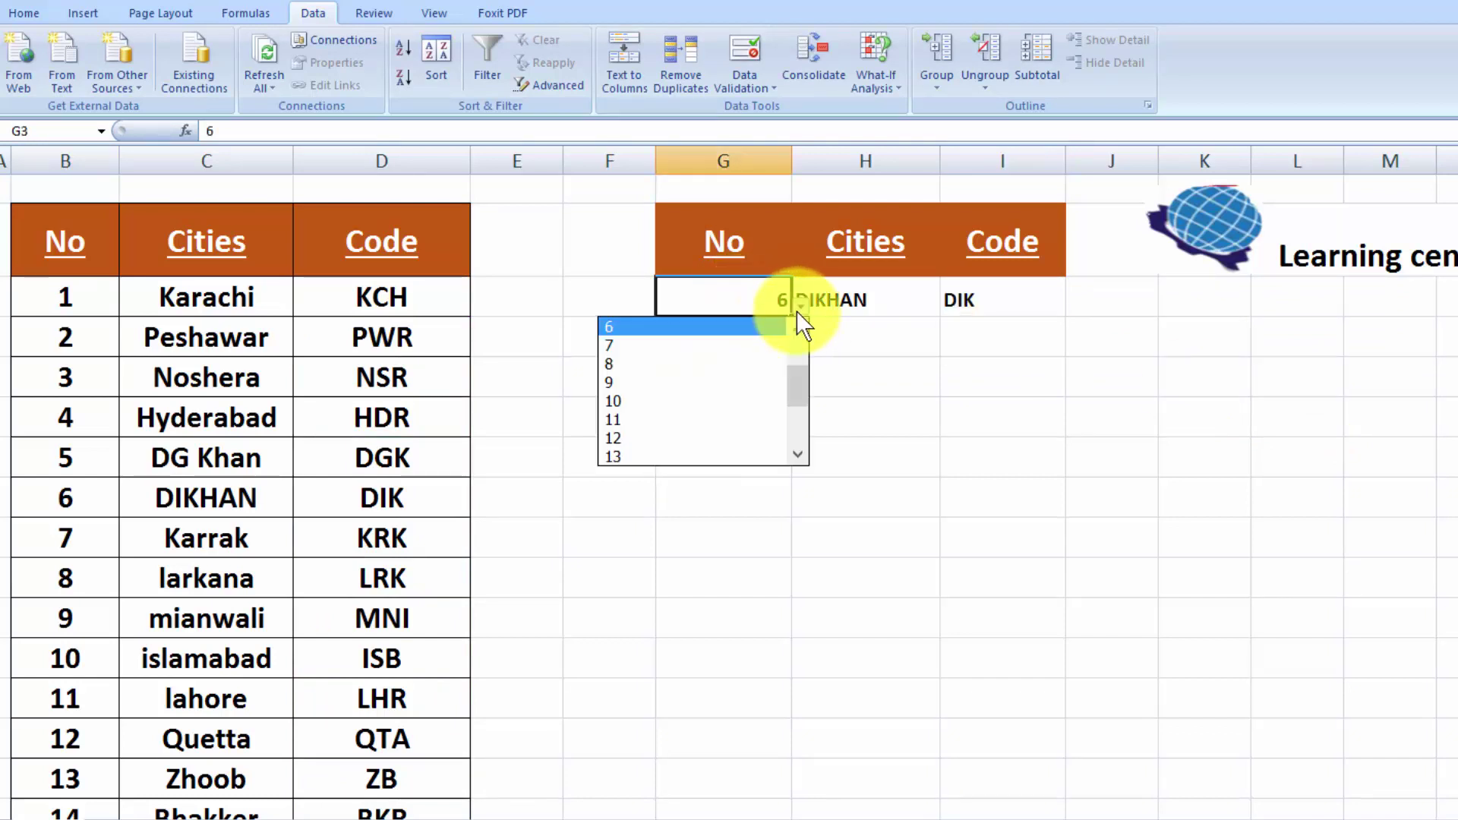
click(798, 416)
click(760, 457)
Step: Choose number 19 from the drop-down list in cell G3 to test the city and code lookup
click(799, 306)
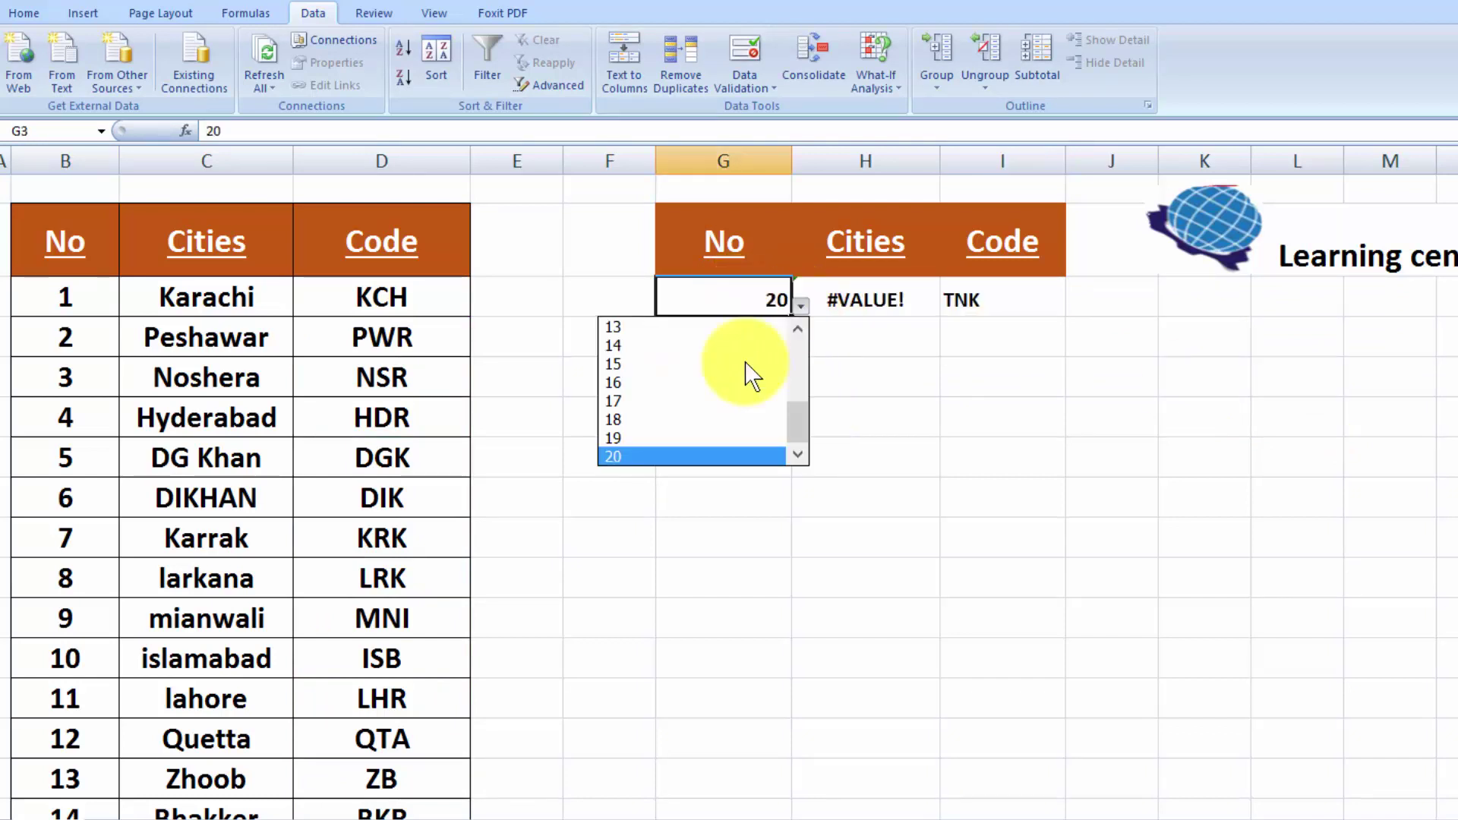
click(712, 439)
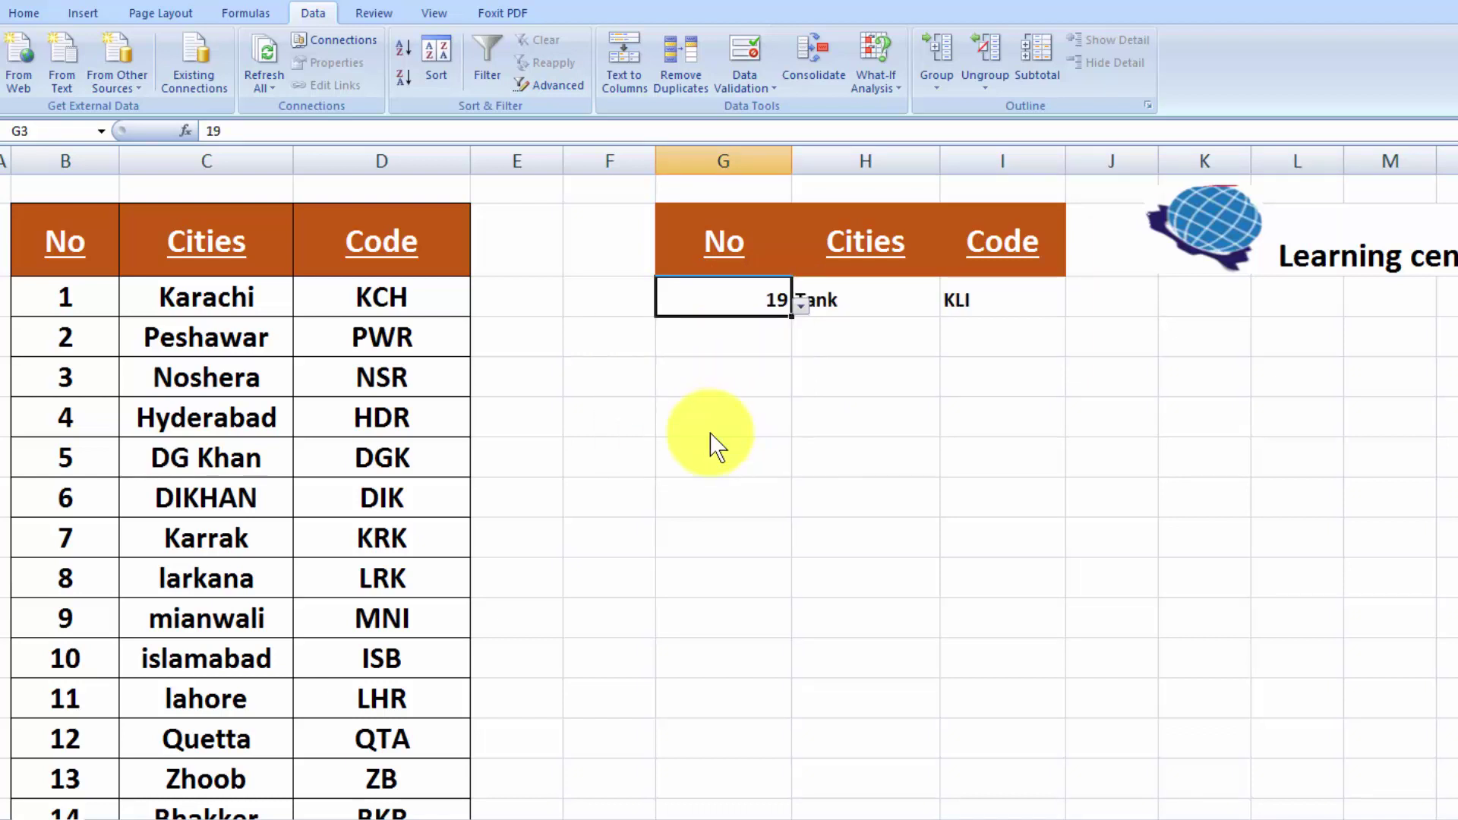
click(856, 392)
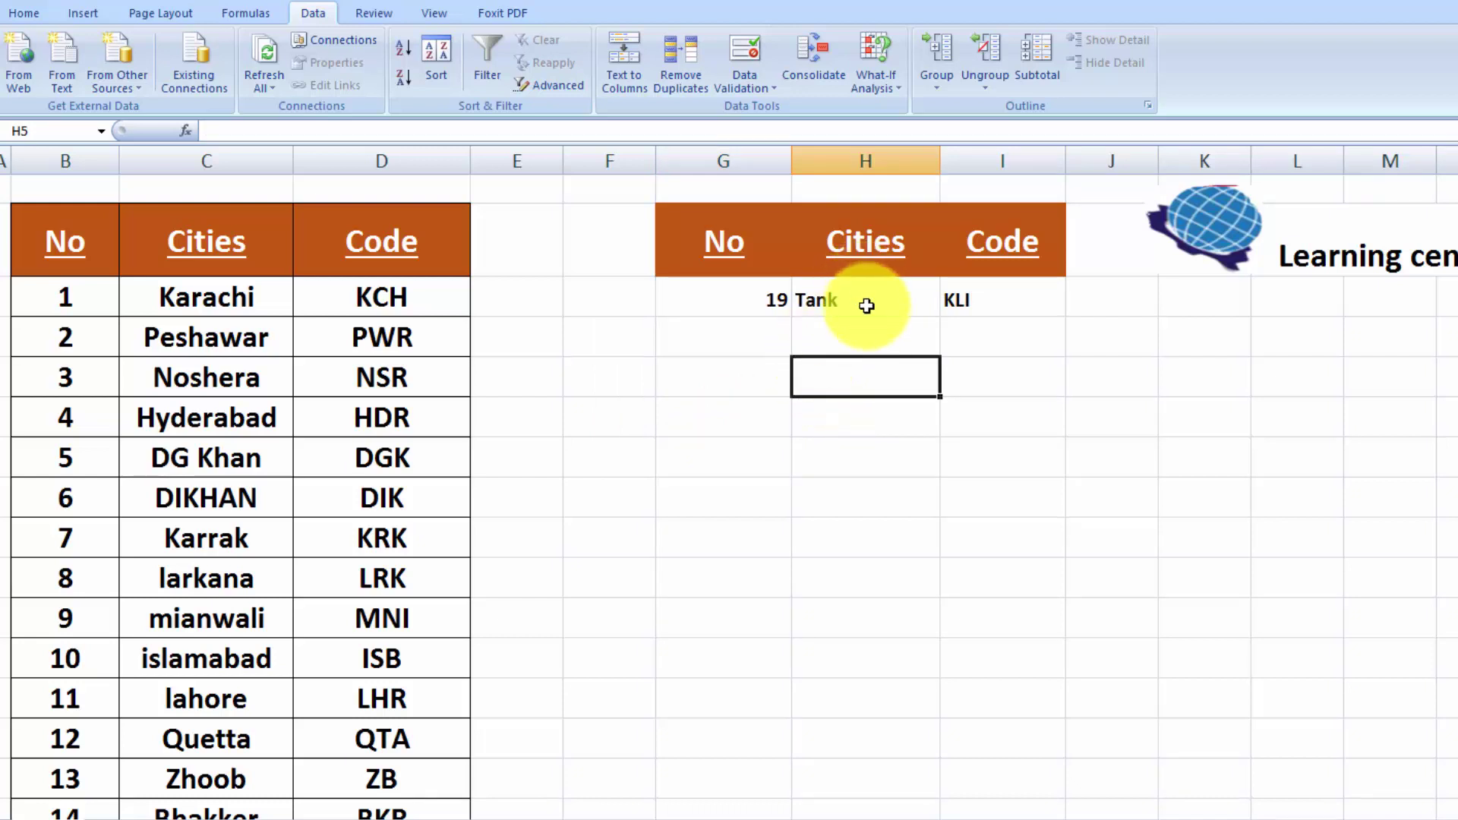
Step: Test the lookup with number 16 chosen from the drop-down list in cell G3
click(742, 295)
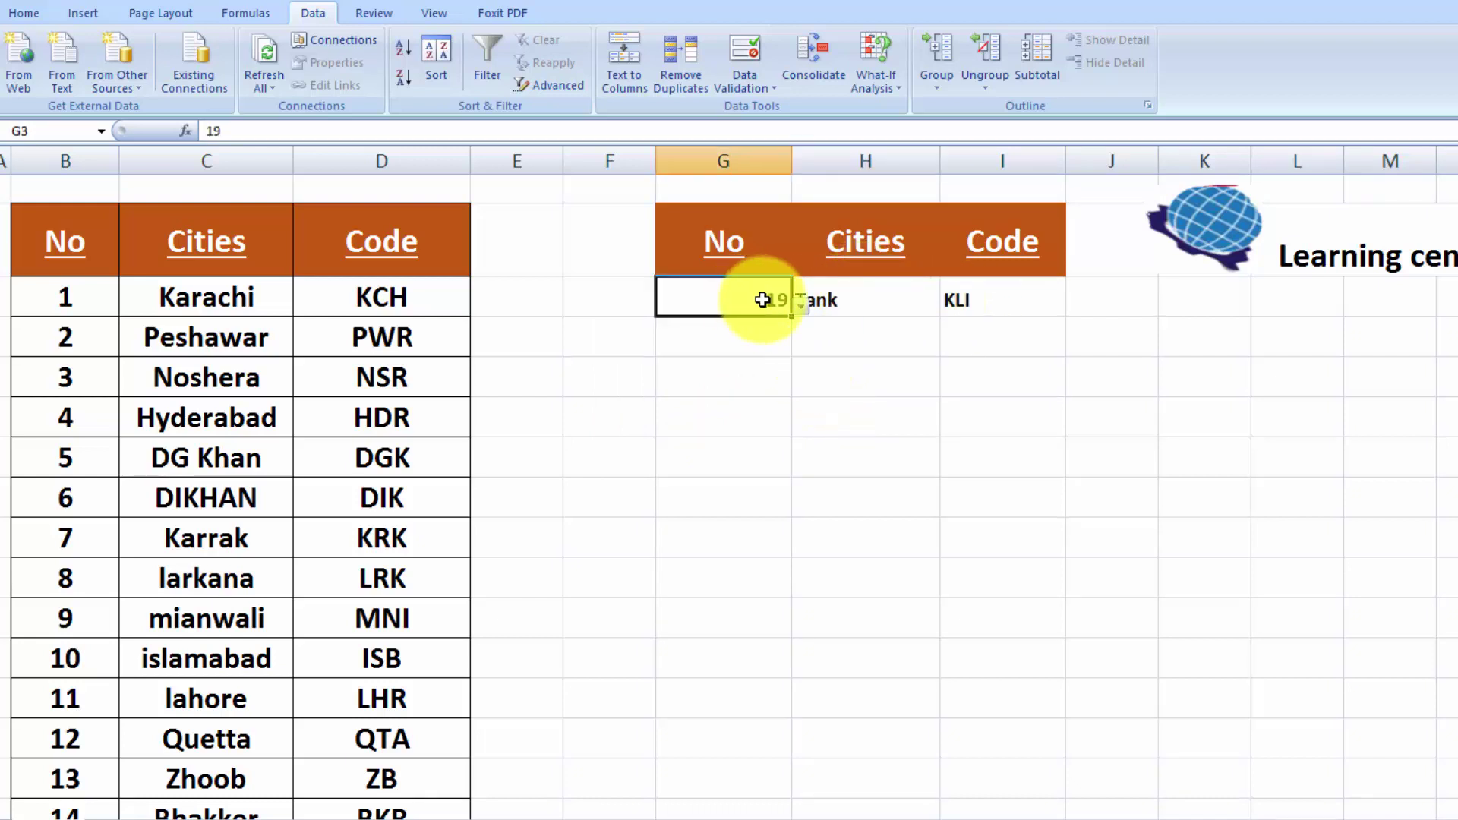
click(799, 308)
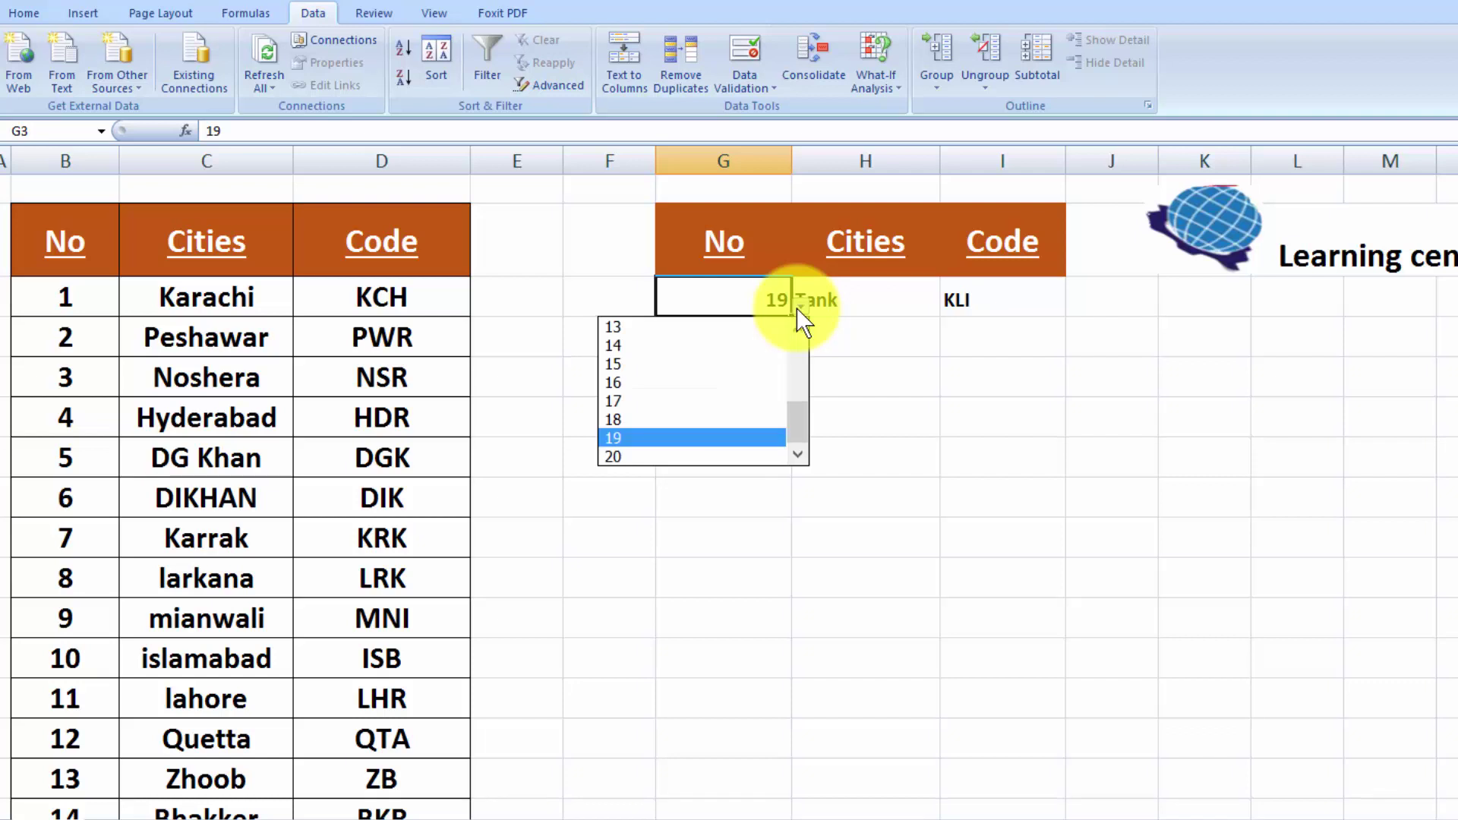
click(708, 378)
click(839, 394)
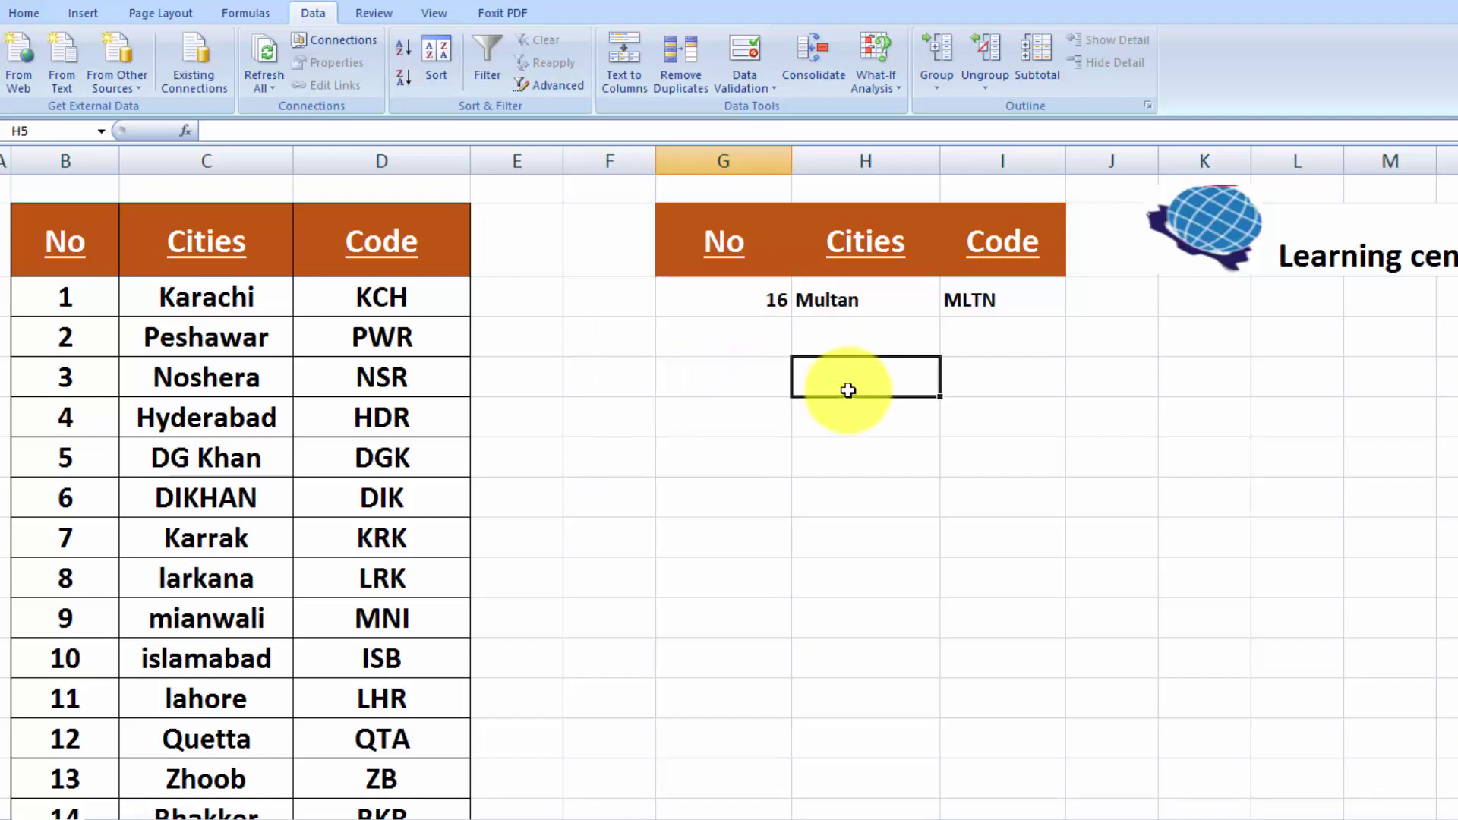
Step: Change the number in cell G3 to 14 through its drop-down list
click(759, 297)
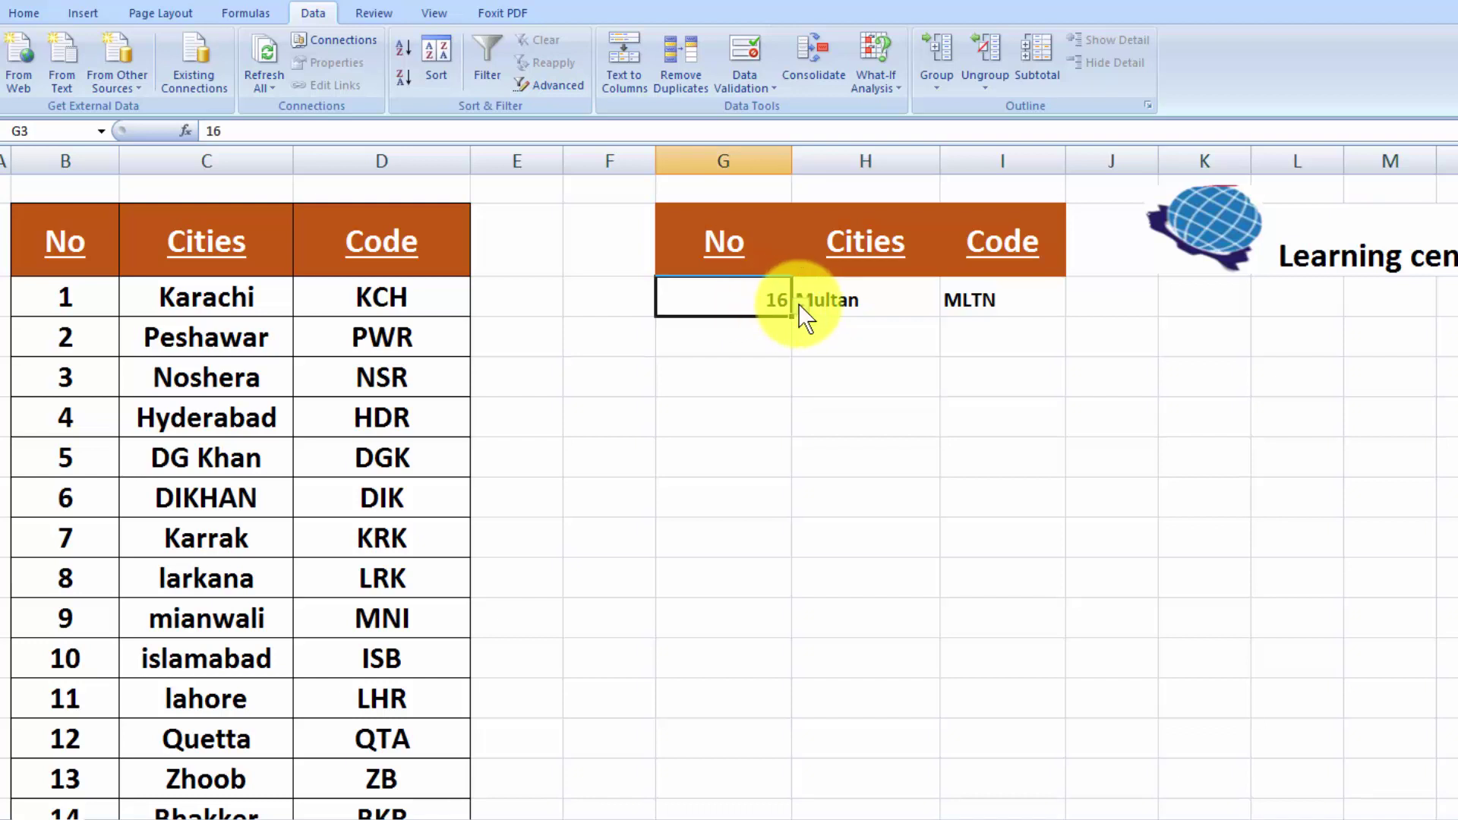
click(800, 307)
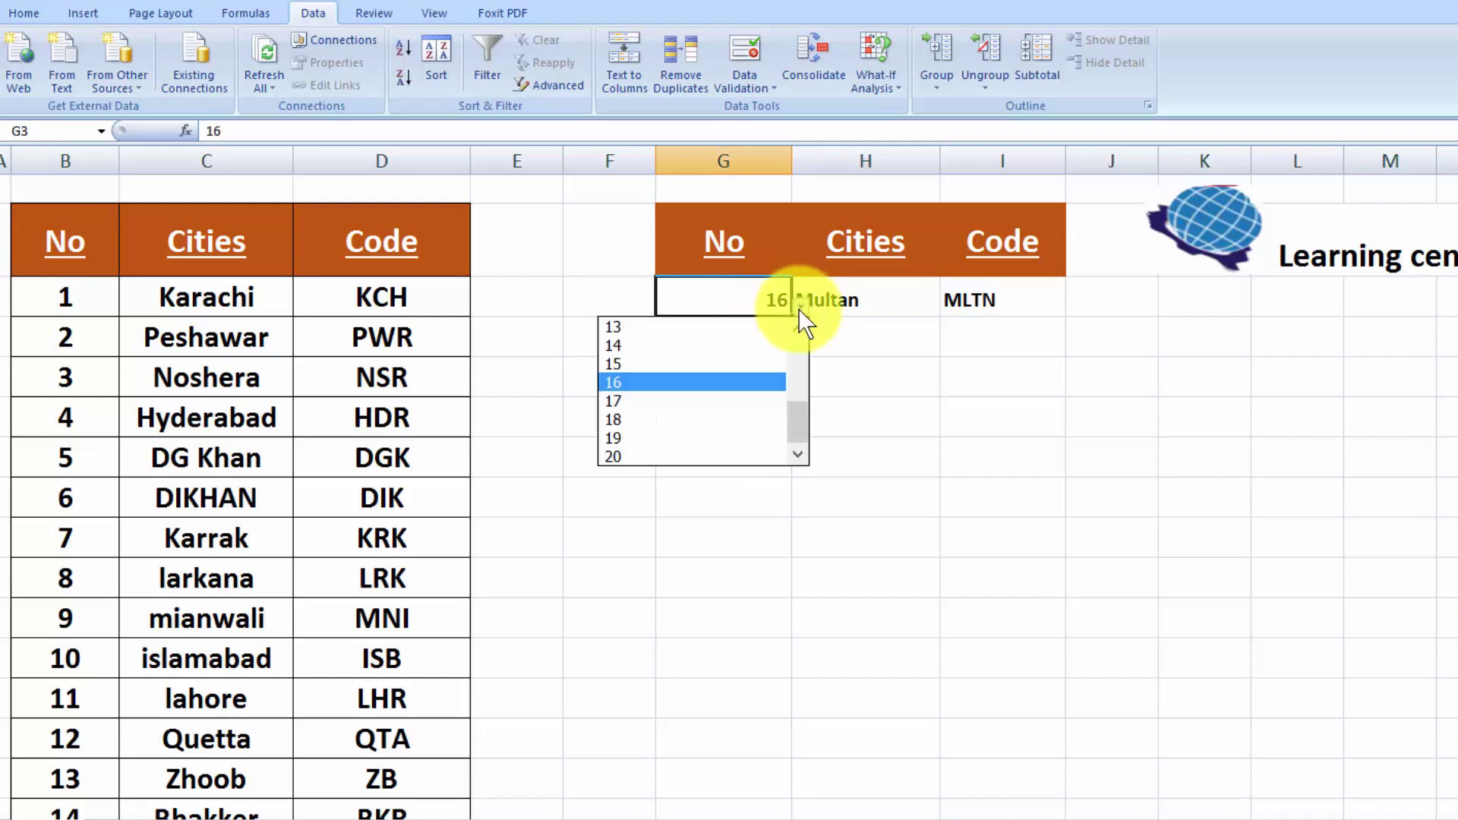
click(719, 353)
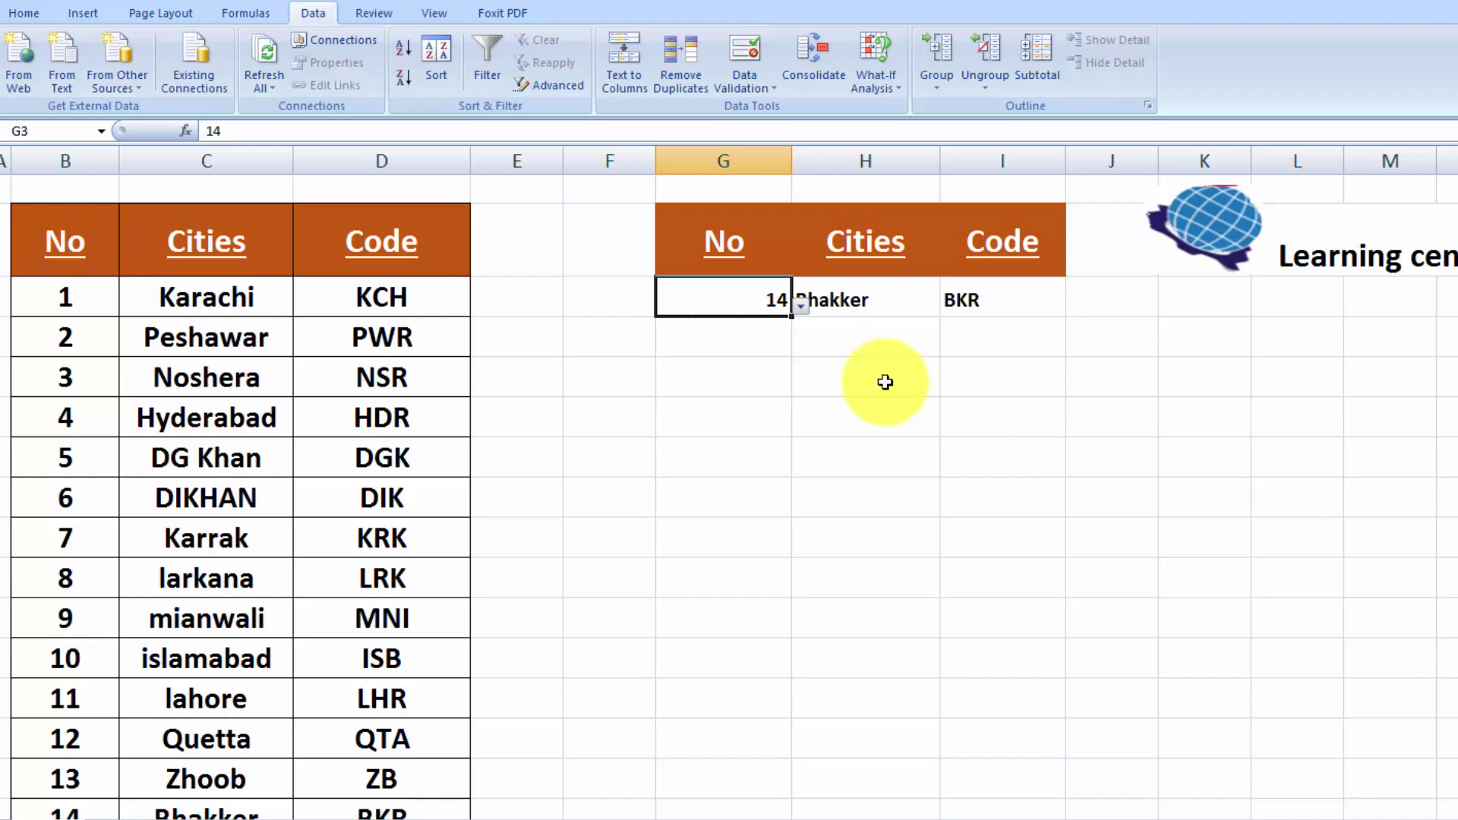
click(886, 383)
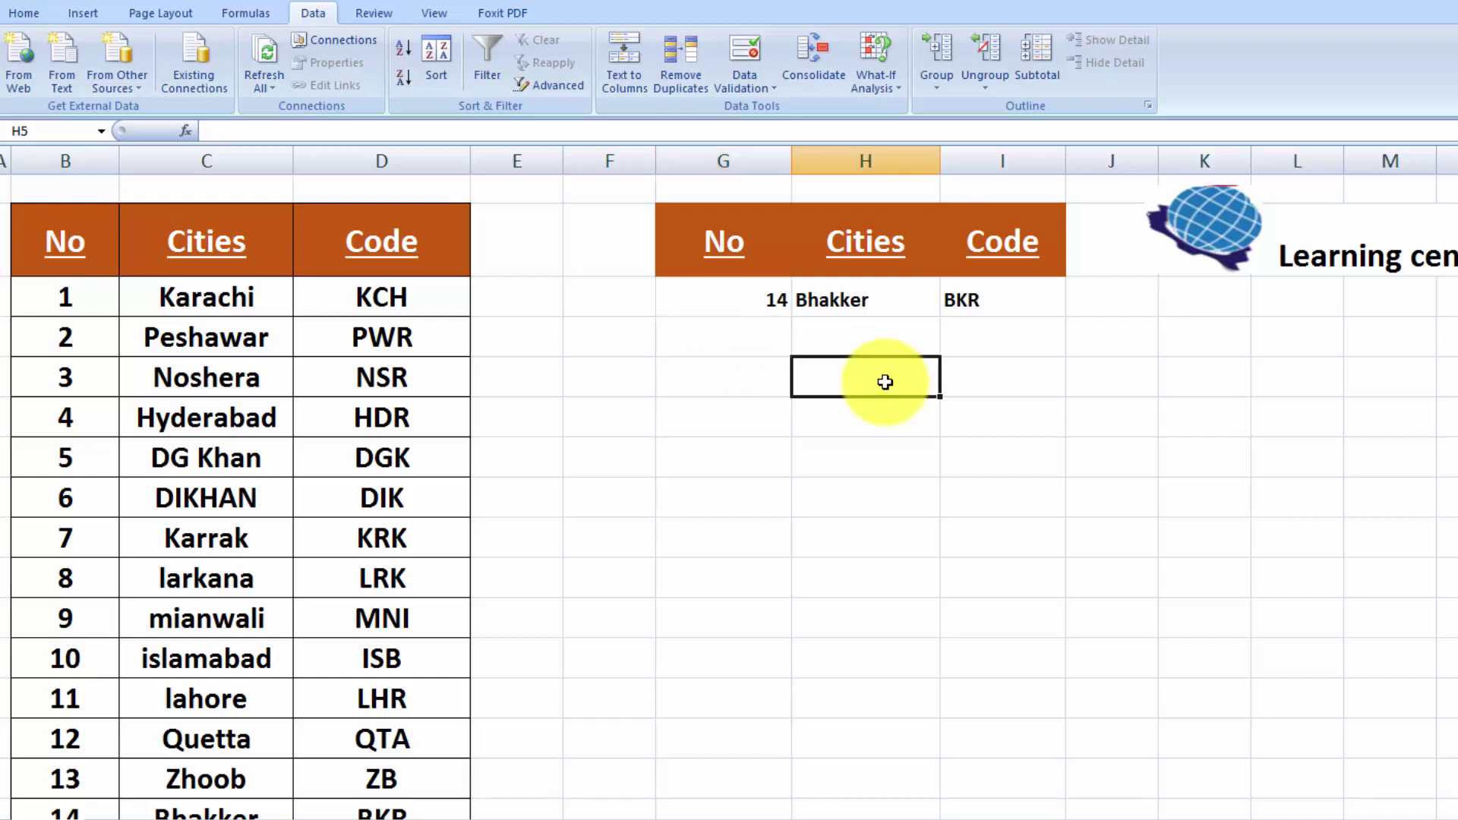
Step: Choose number 15 and then number 16 from the drop-down list in G3 to check both lookup results
click(776, 306)
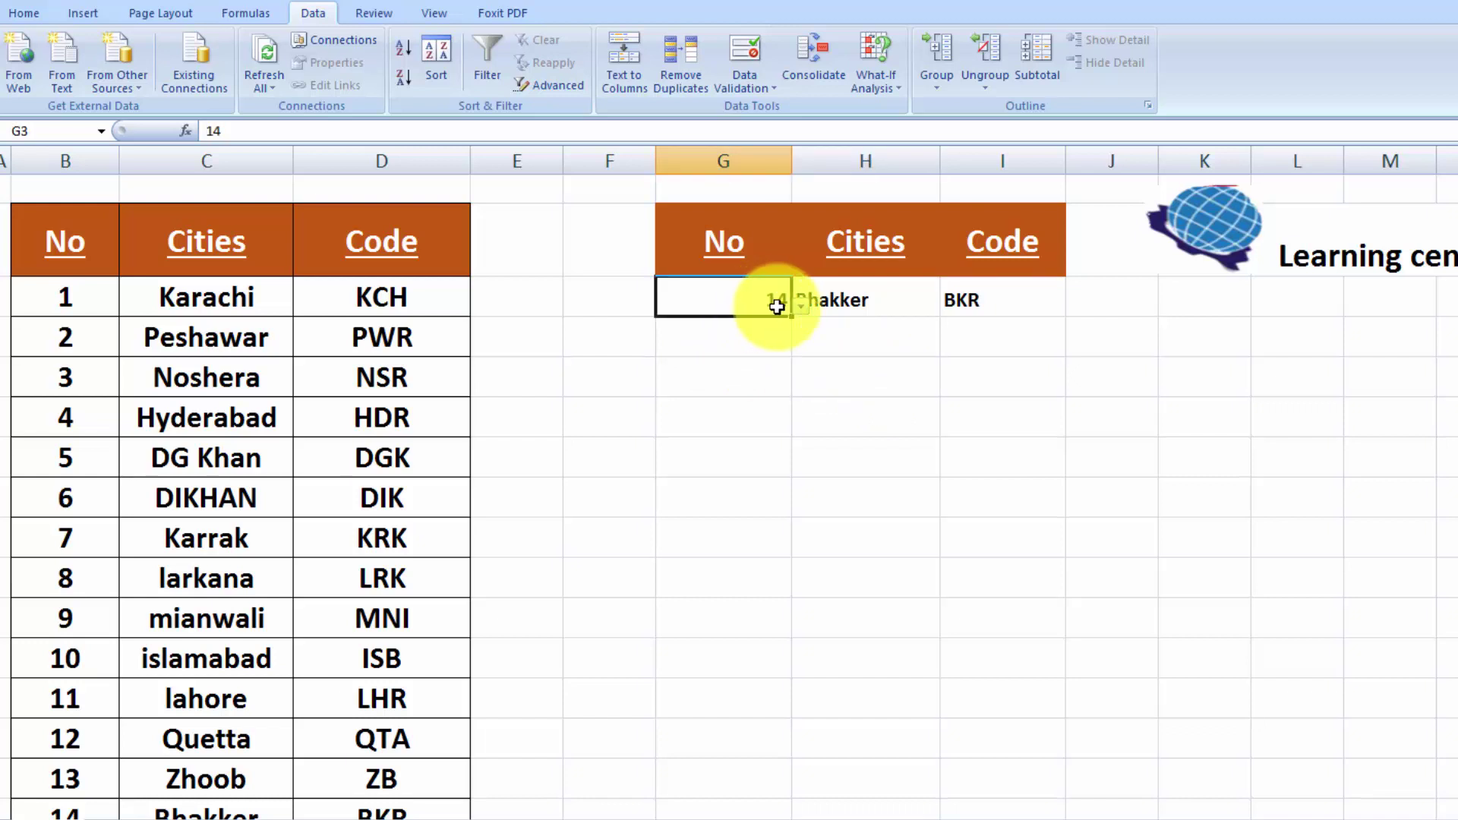
click(802, 305)
click(736, 367)
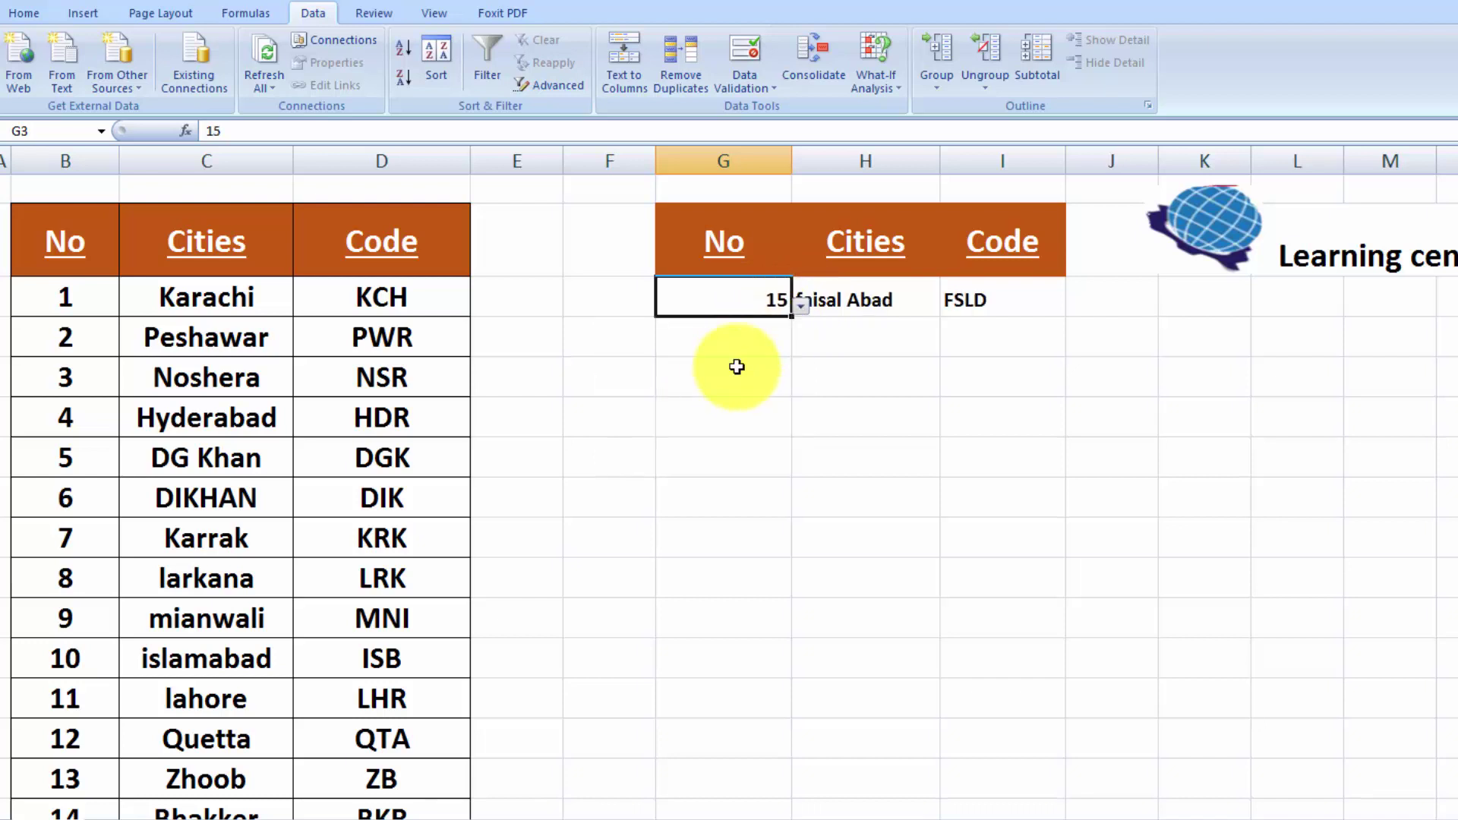
click(802, 305)
click(714, 388)
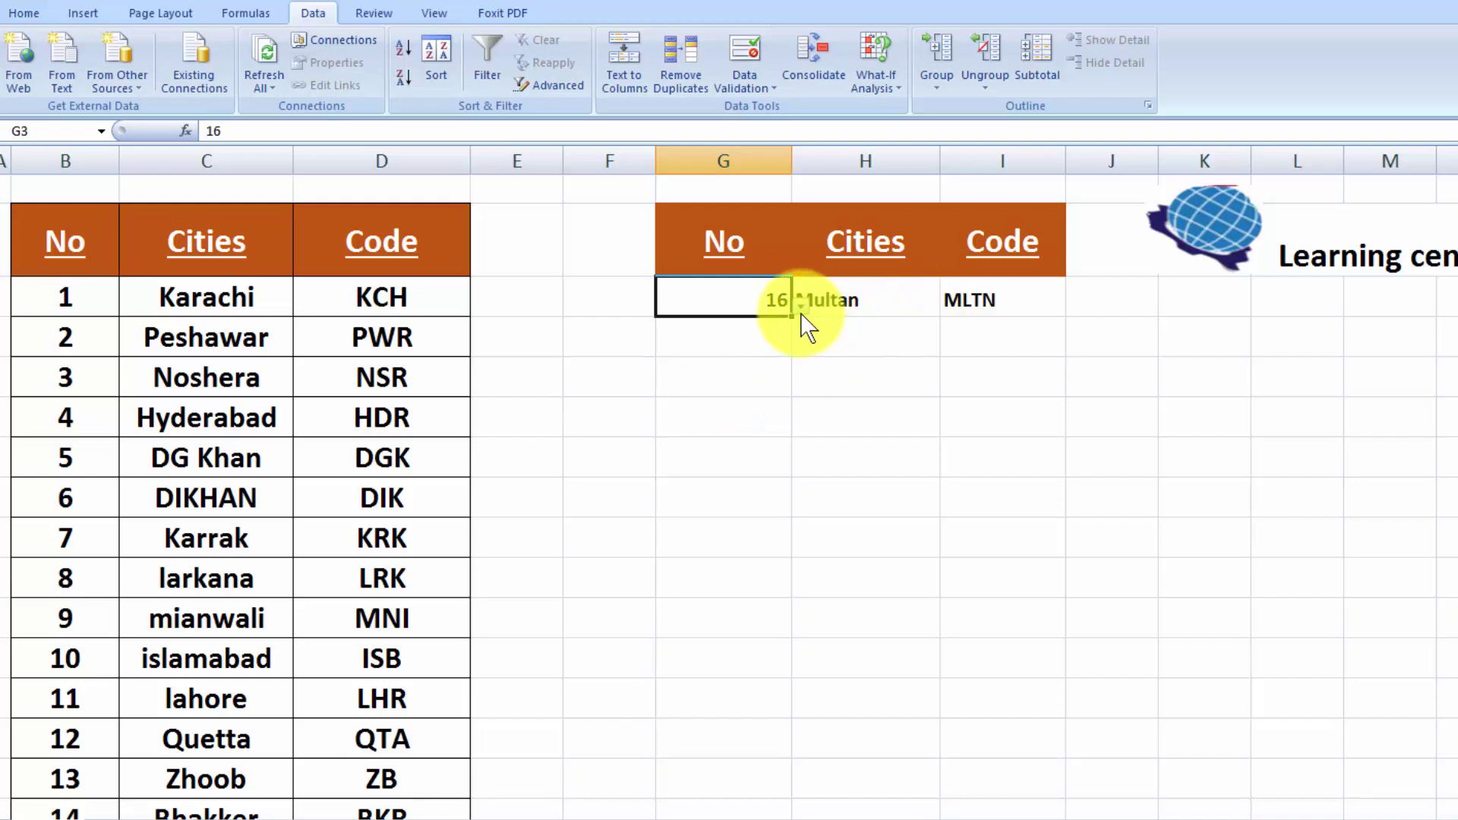
Step: Choose number 18 from the drop-down list in G3 and check the CHOOSE formula in cell H3
click(802, 305)
click(720, 418)
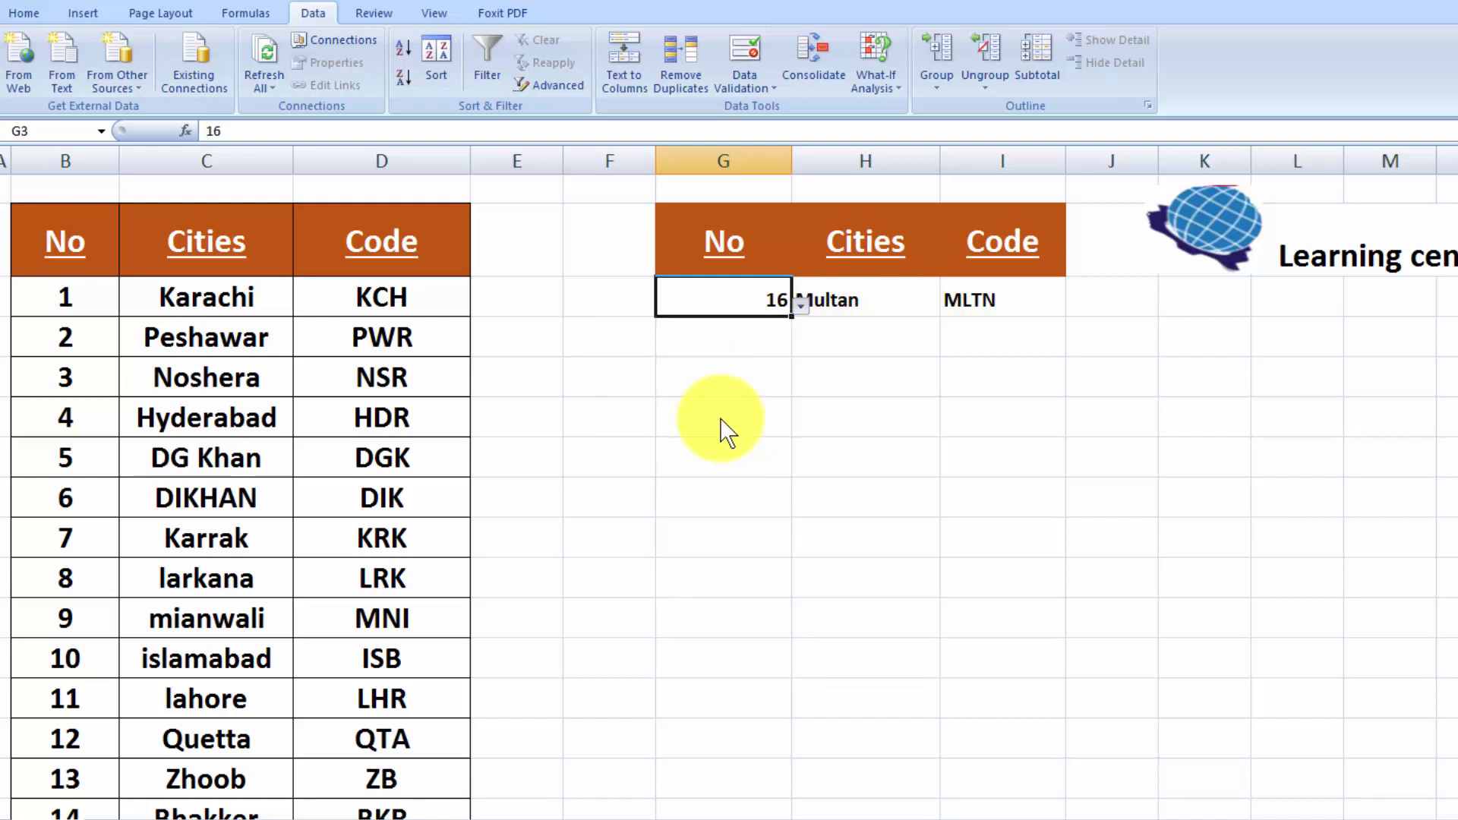
click(958, 486)
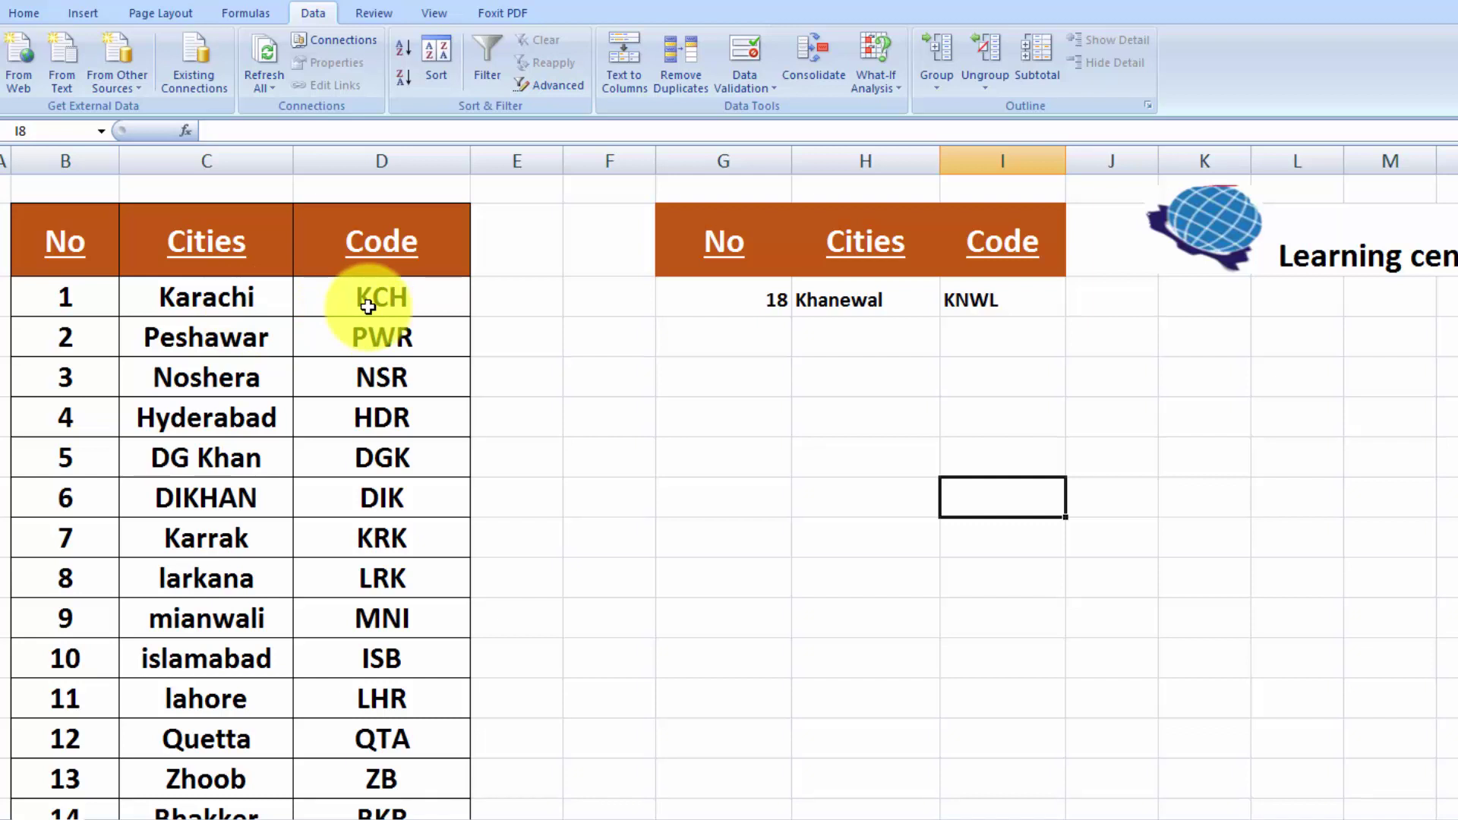
click(890, 298)
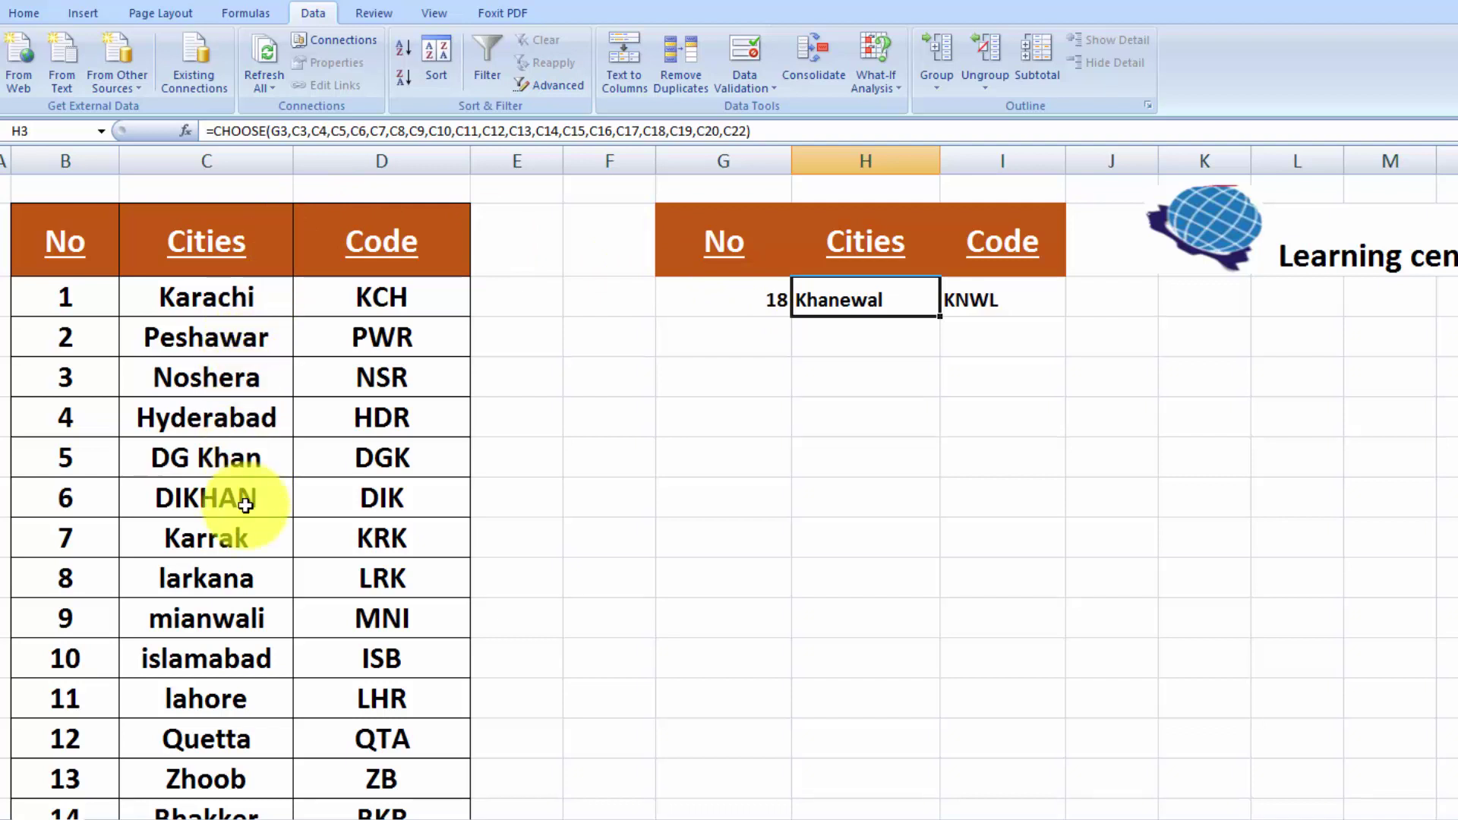
click(752, 578)
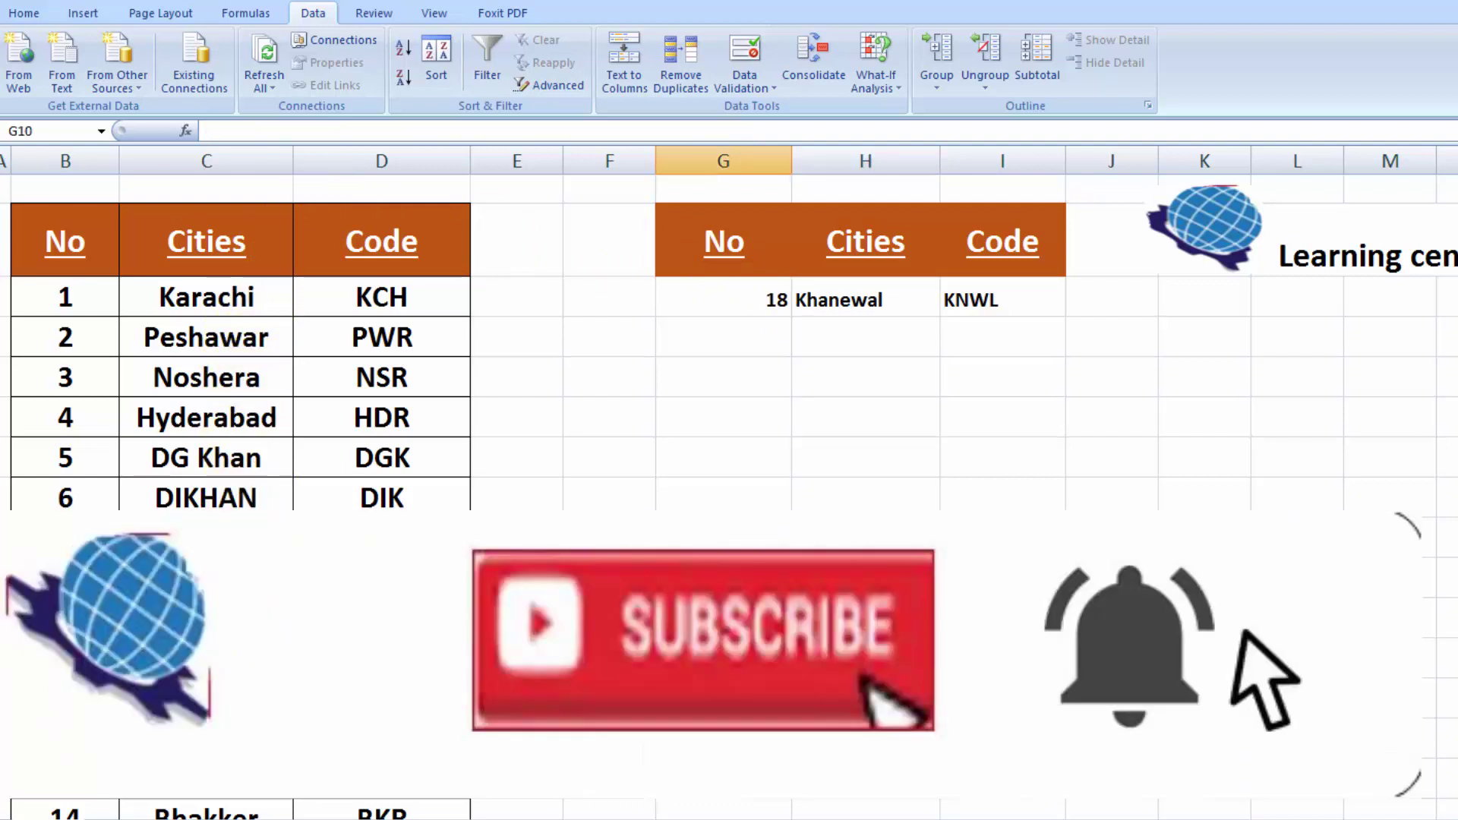